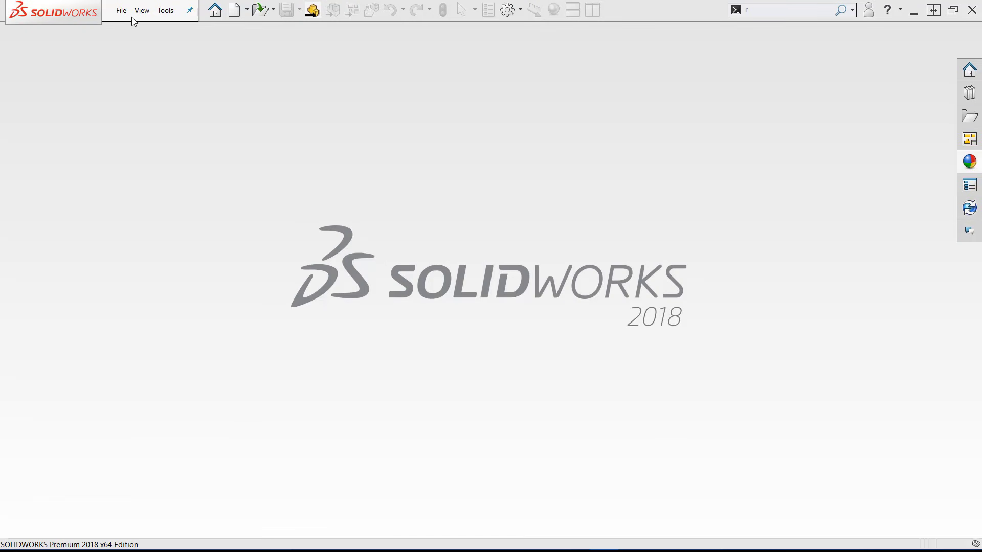
Reopen the 14 T 5209_030_770 vise assembly and load the SOLIDWORKS CAM add-in.
click(123, 11)
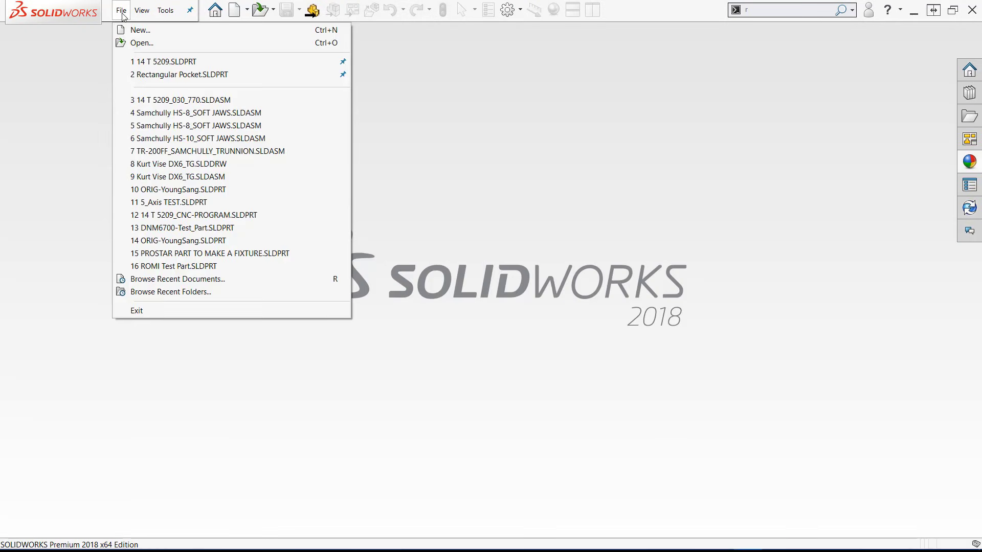
click(168, 100)
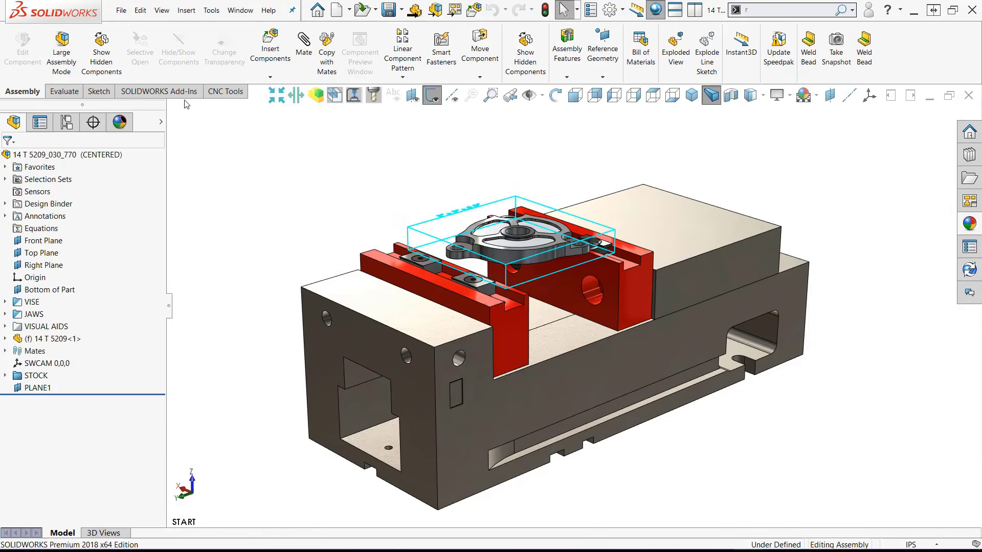
click(159, 91)
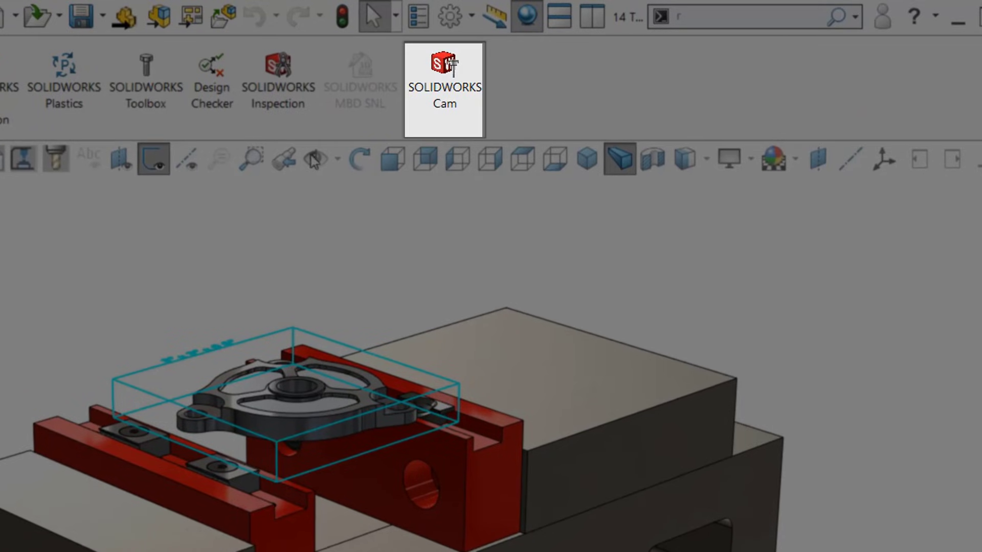
click(444, 87)
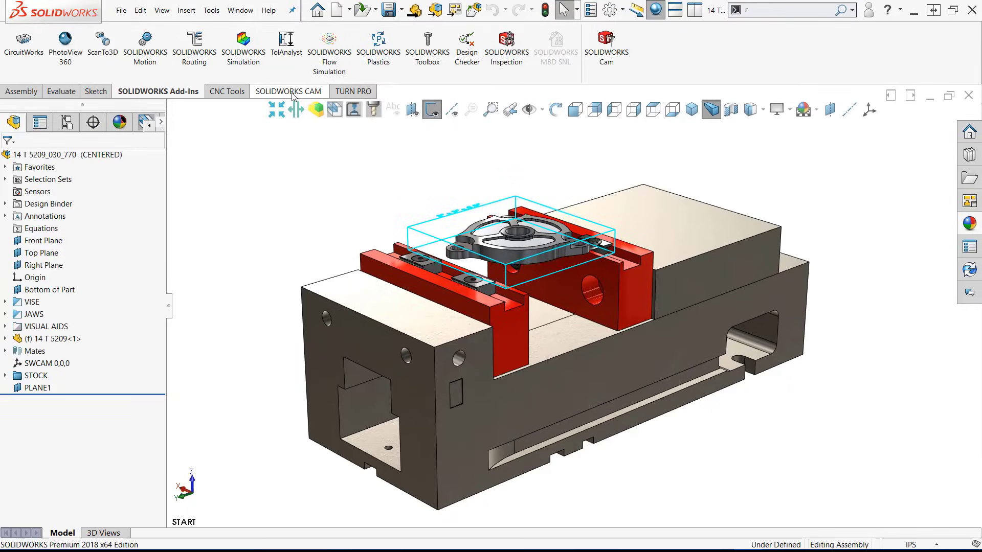
click(31, 136)
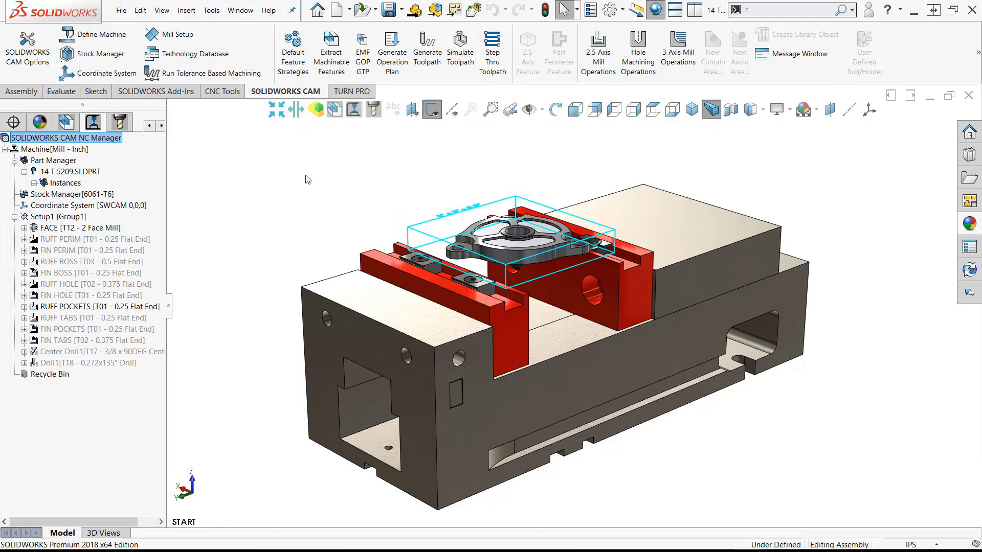
Switch to the saved SIM view, run the Setup1 toolpath simulation, then close it.
key(space)
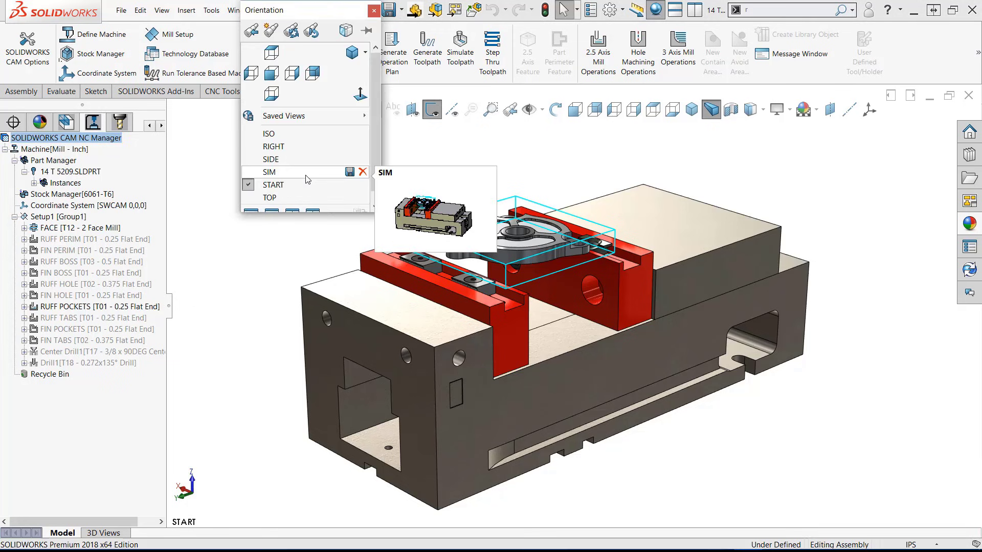
click(299, 177)
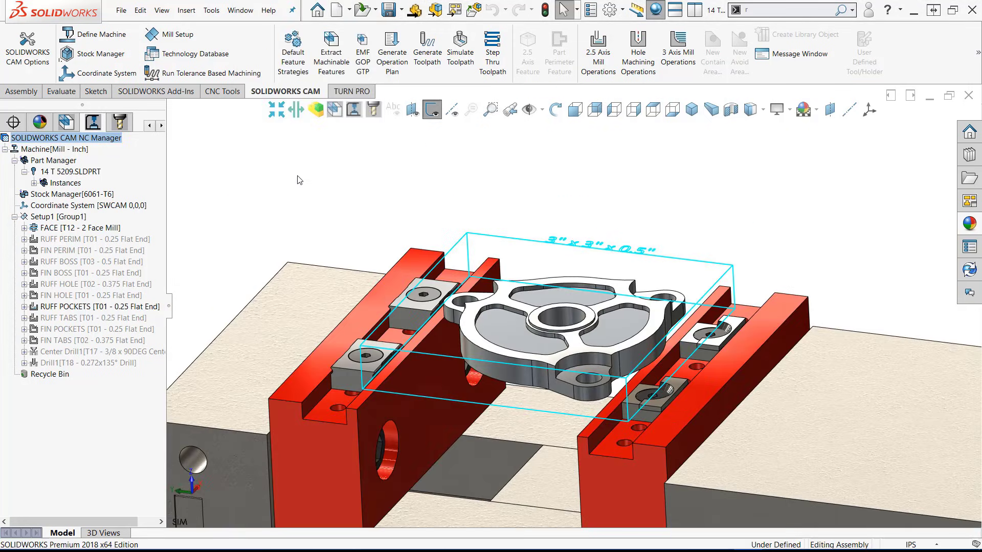
right_click(57, 224)
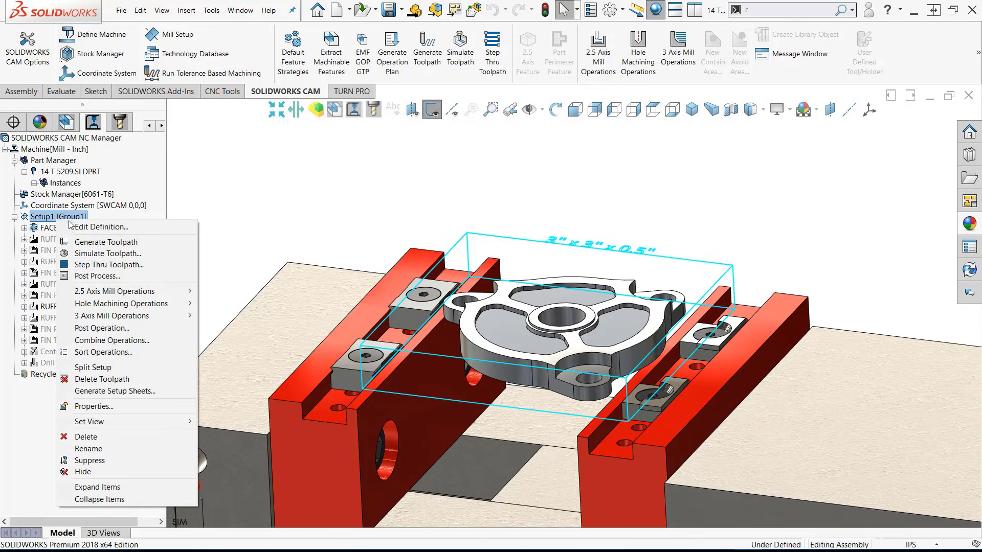
click(93, 254)
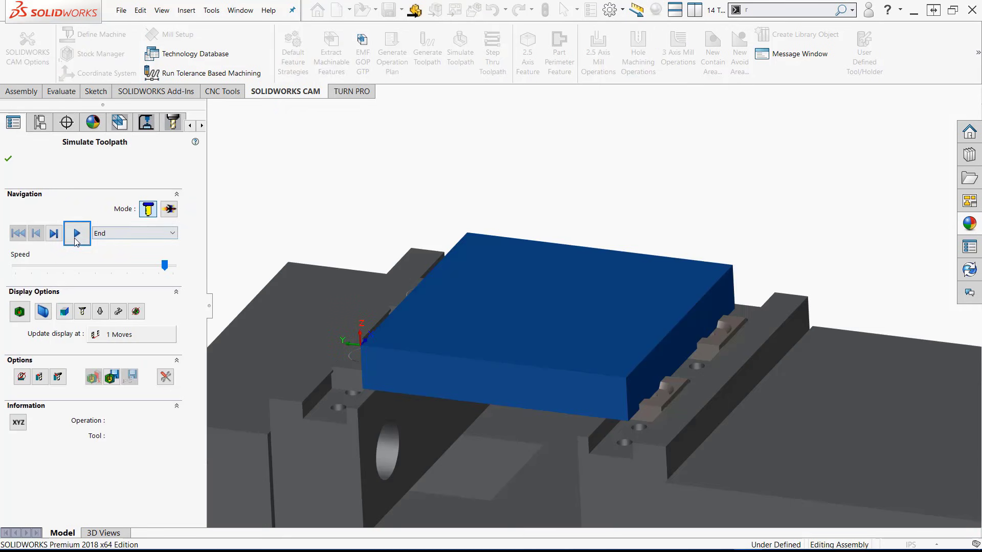
click(75, 238)
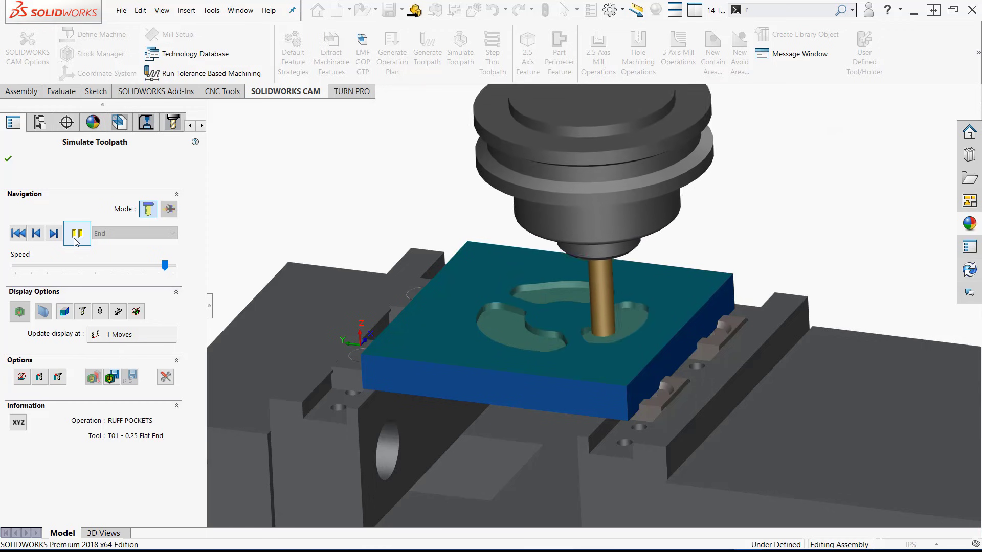
click(8, 159)
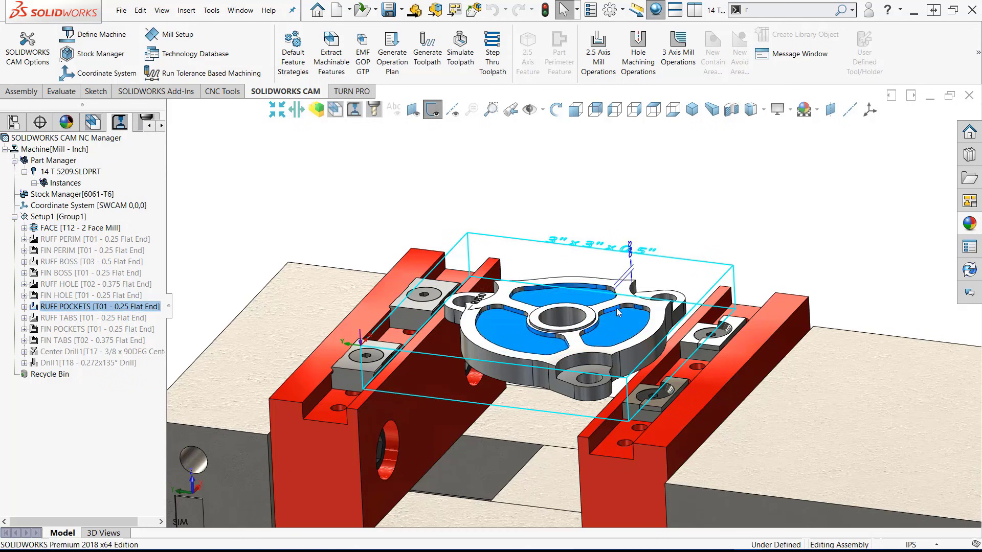
Deepen the D1@Ribs pocket from 0.050in to .250 and rebuild the CAM data.
double_click(630, 262)
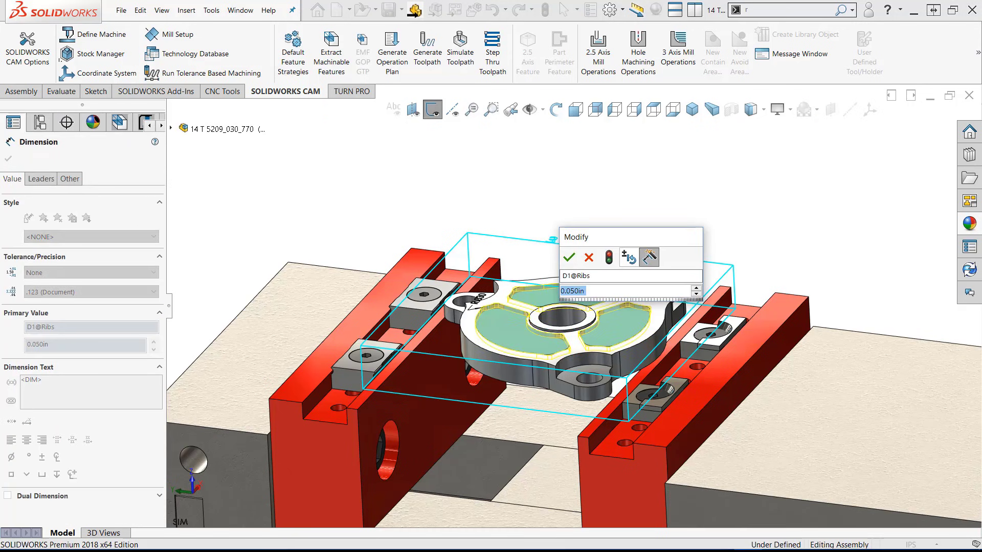
text(.250)
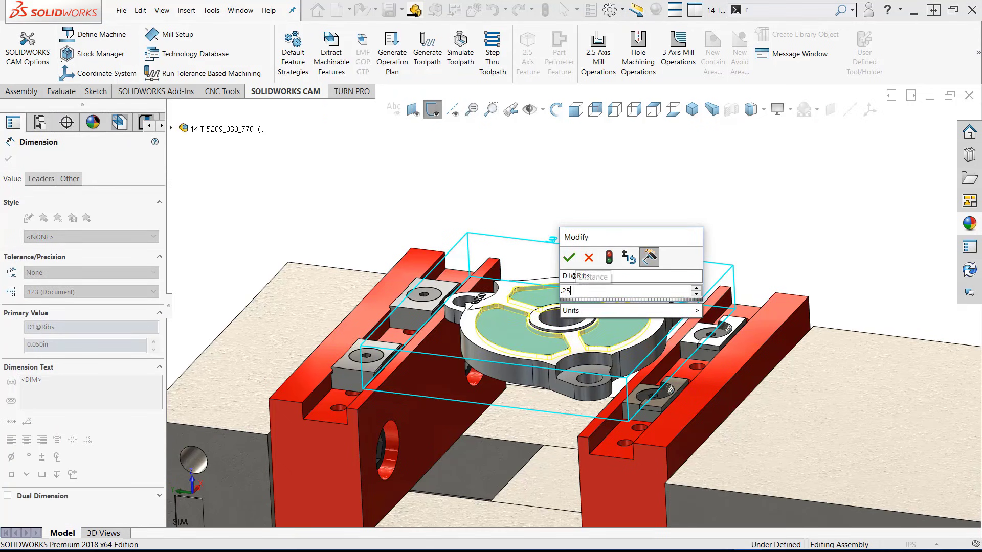
click(609, 258)
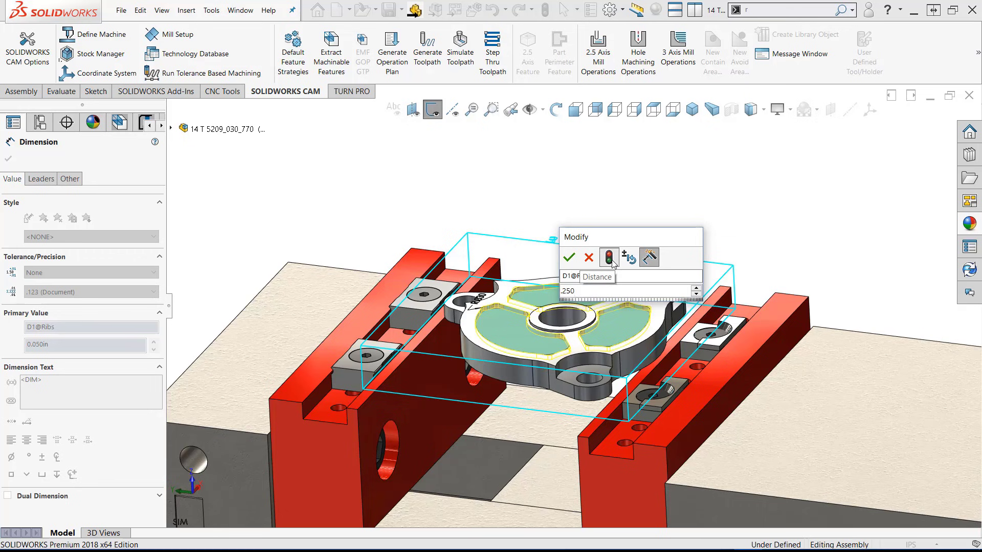
click(569, 256)
key(Escape)
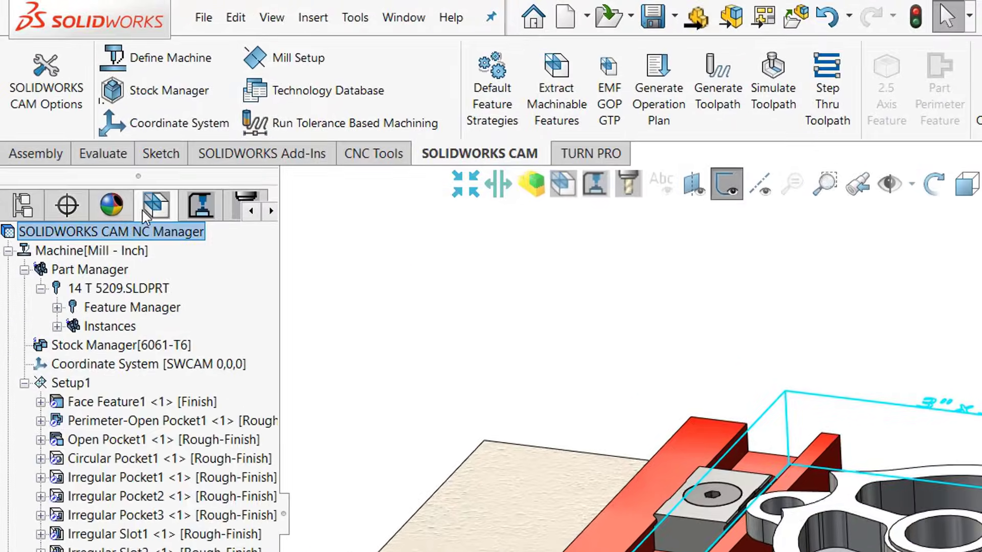
right_click(105, 191)
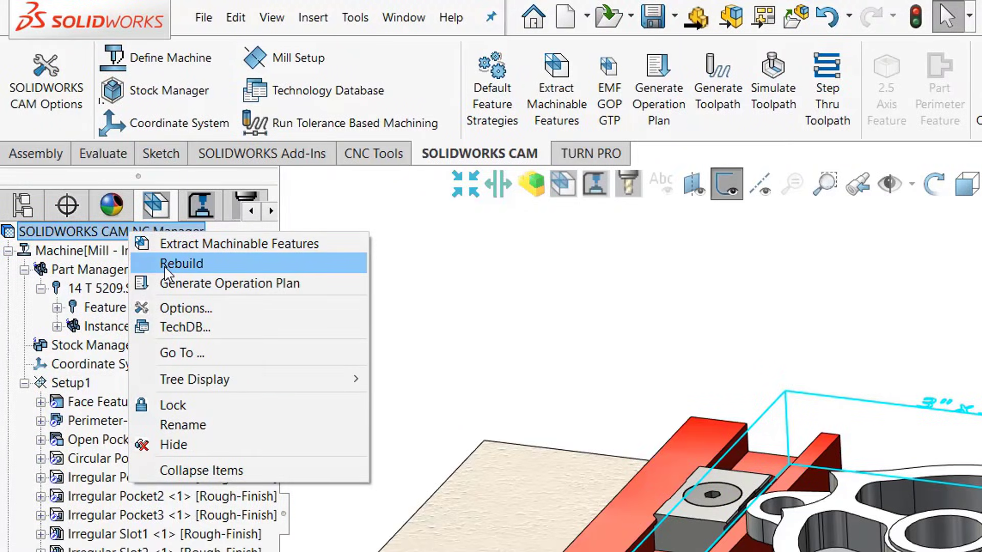
click(165, 264)
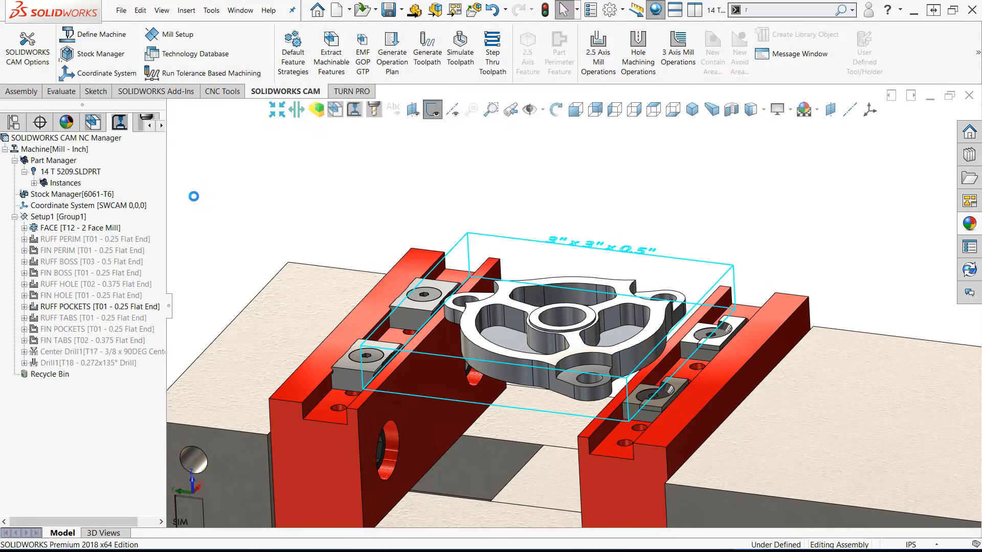
Play the Setup1 toolpath simulation cutting the deeper pockets.
right_click(75, 215)
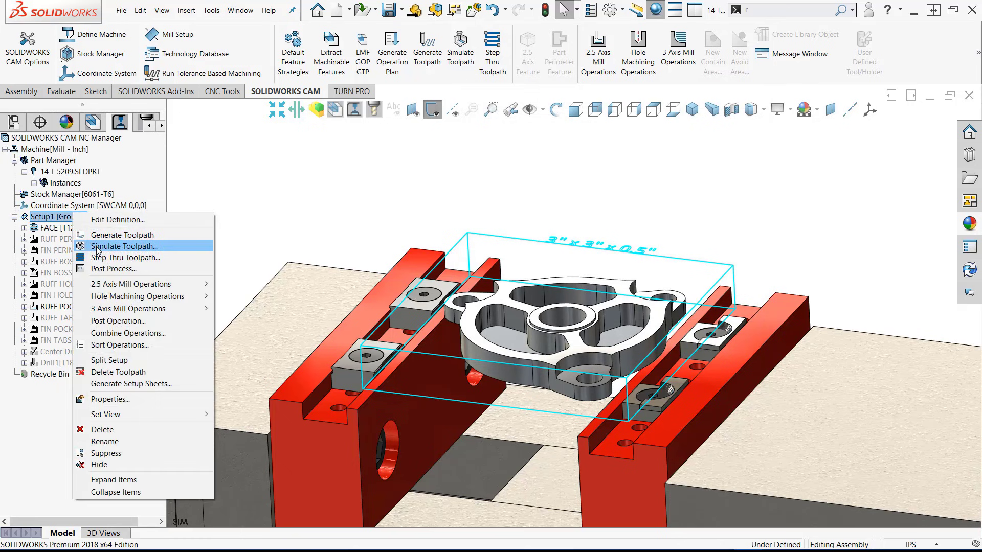
click(97, 246)
click(71, 232)
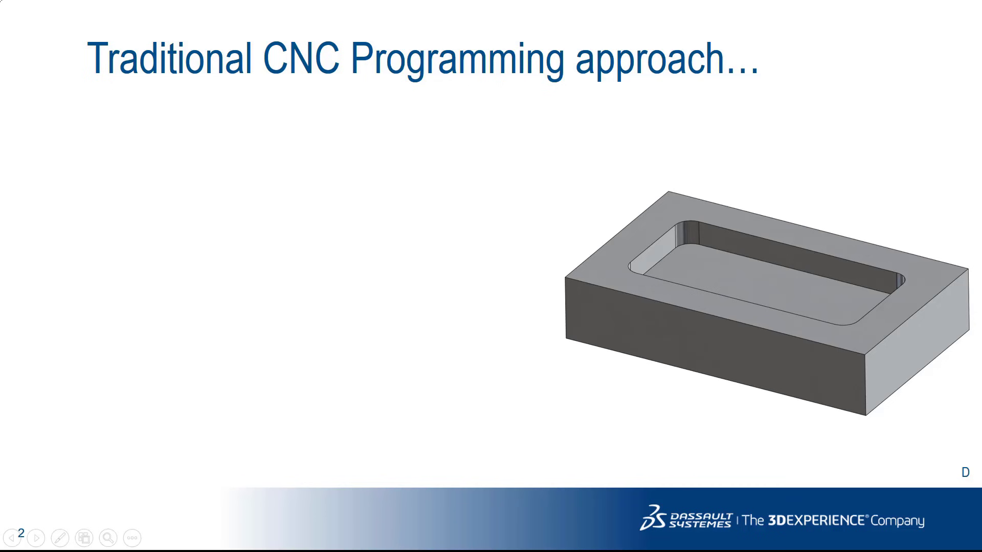
Reveal the four traditional CNC bullets, from Rough Pocket to choosing machining options.
key(Right)
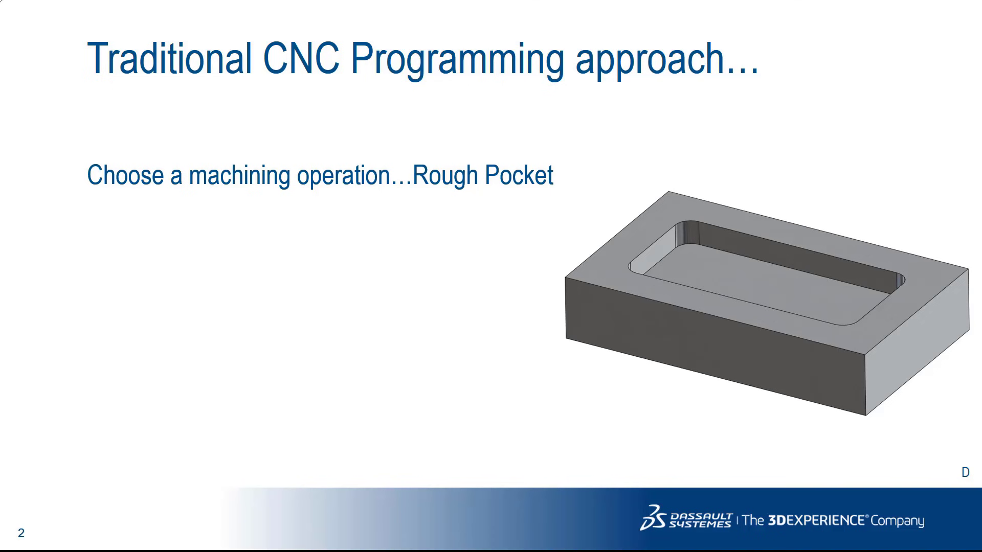
key(Right)
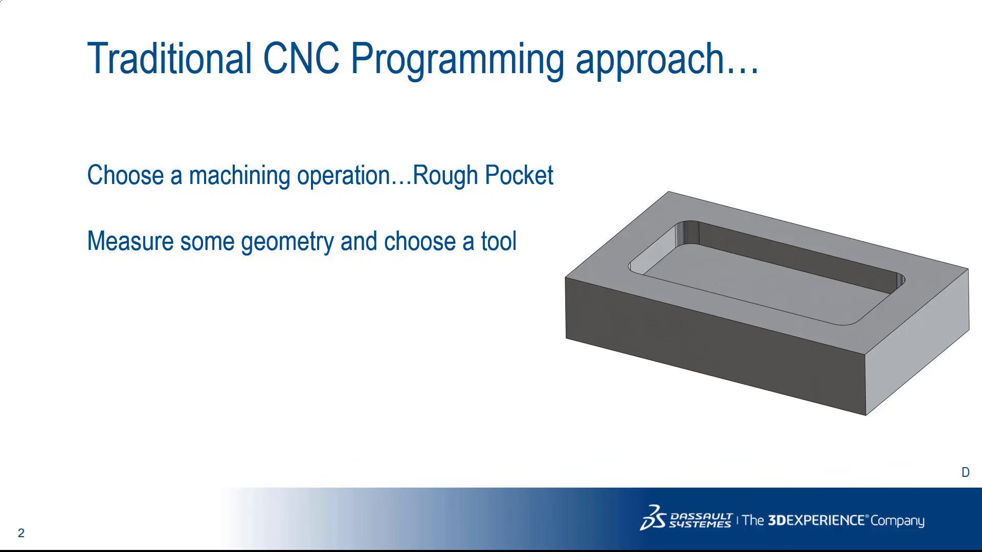
key(Right)
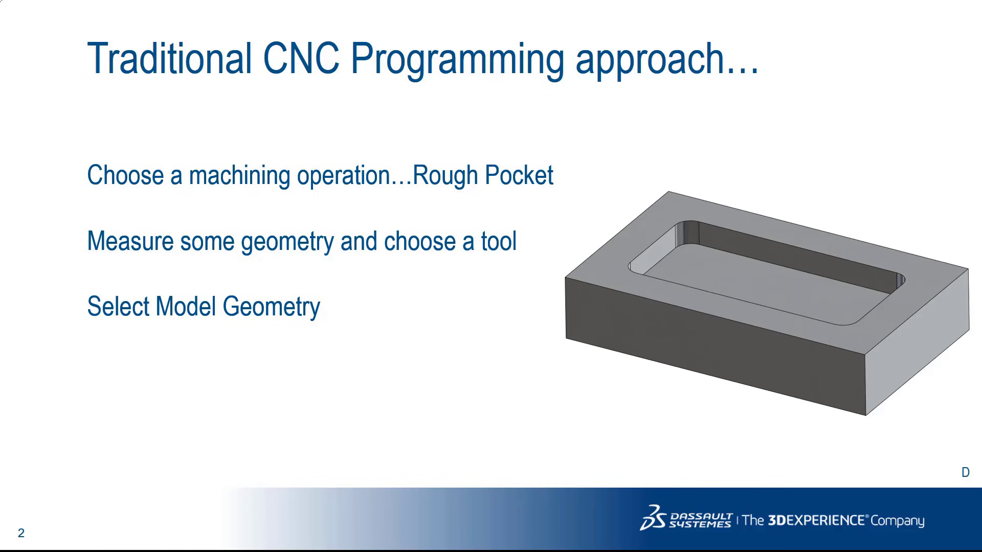
key(Right)
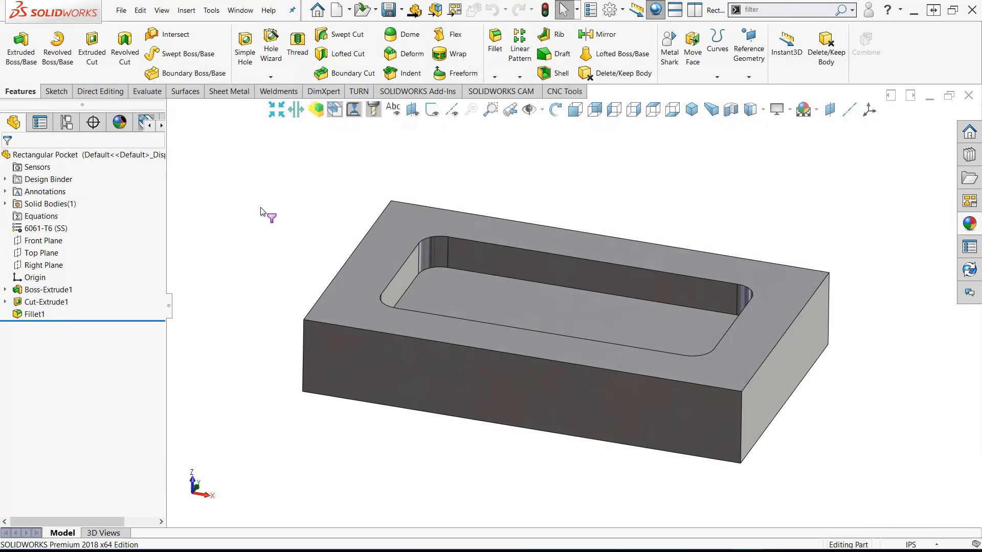
Measure the pocket's corner fillet edge, corner radius, long bottom edge and back top edge distance.
click(148, 92)
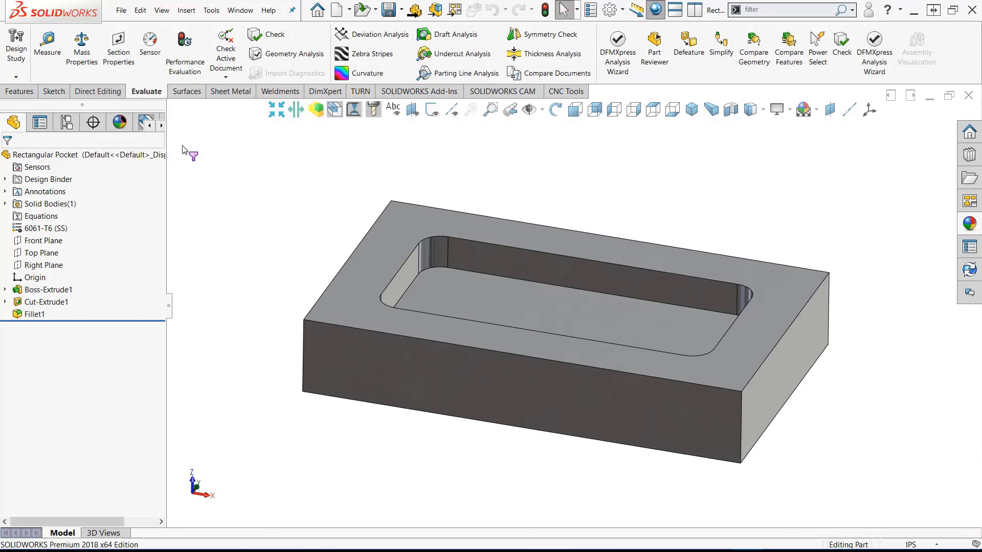
click(47, 45)
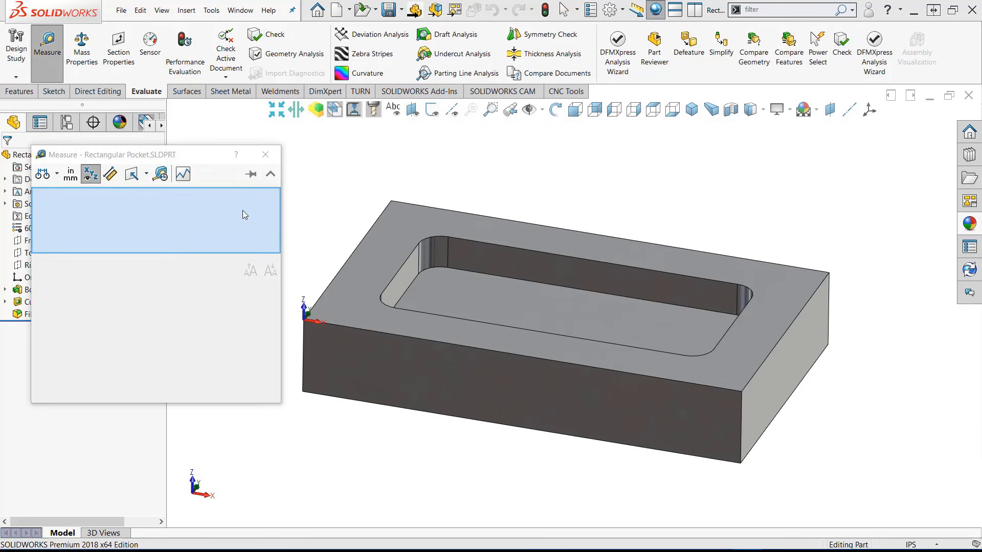
click(448, 249)
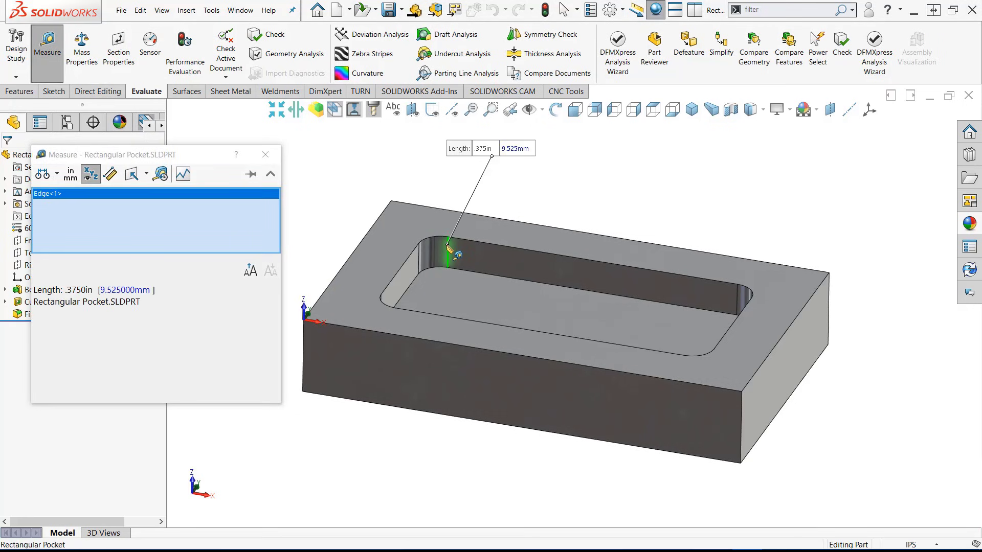
click(447, 246)
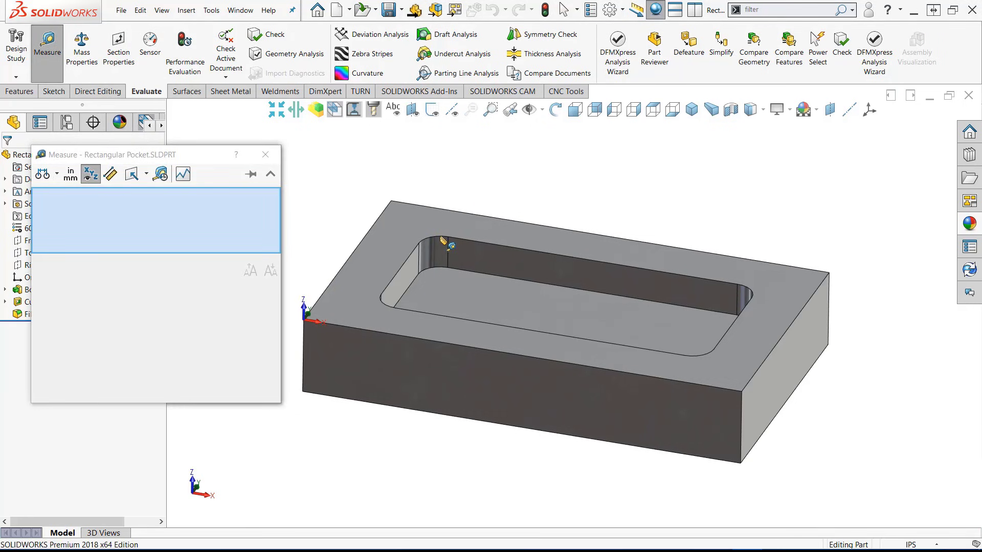
click(441, 238)
click(535, 201)
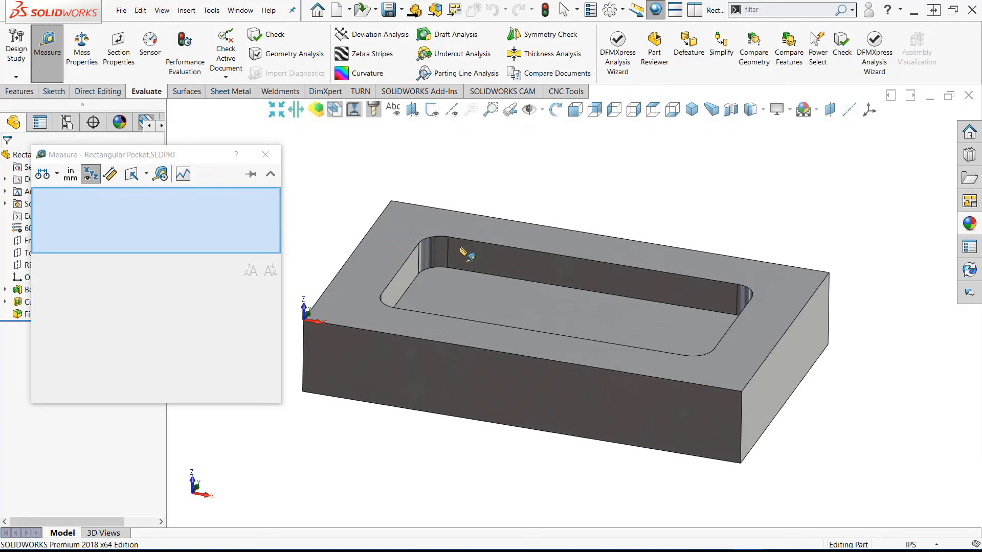
click(408, 313)
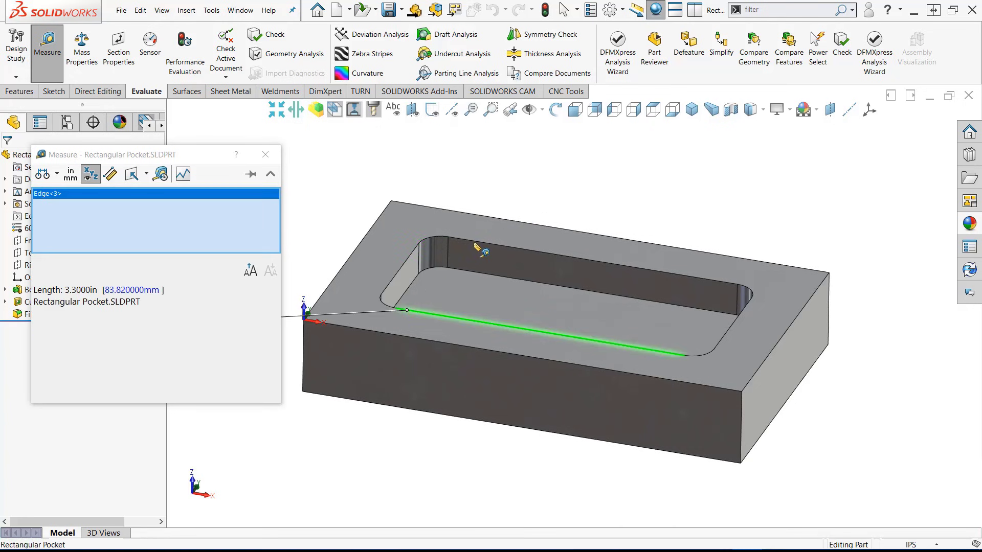
click(474, 242)
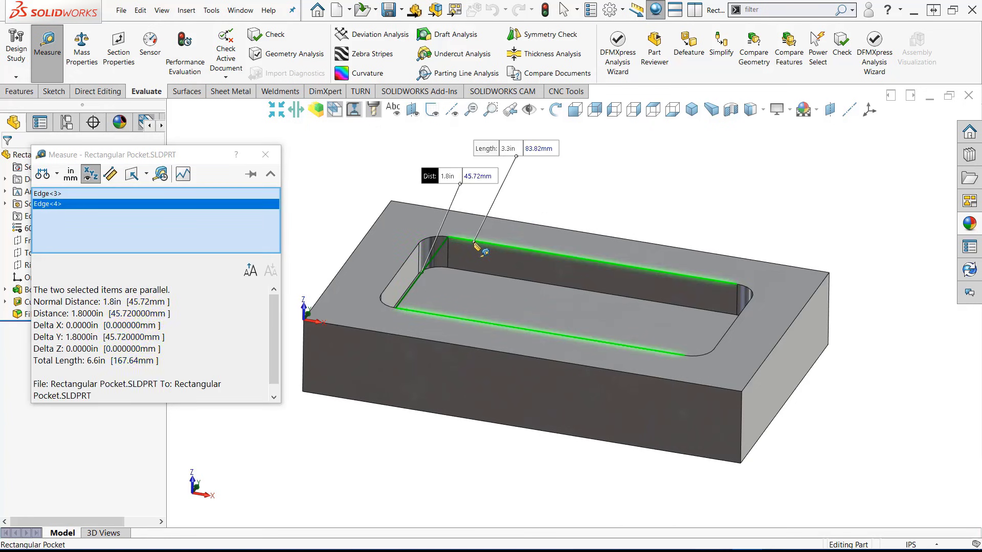
click(582, 195)
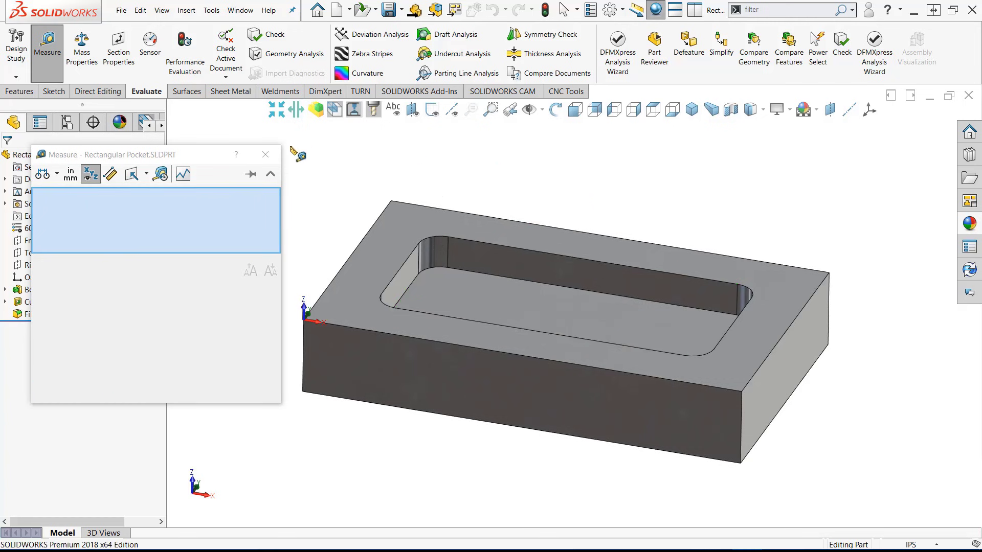
Close the measuring window and reveal the hidden CAM manager panels.
click(265, 154)
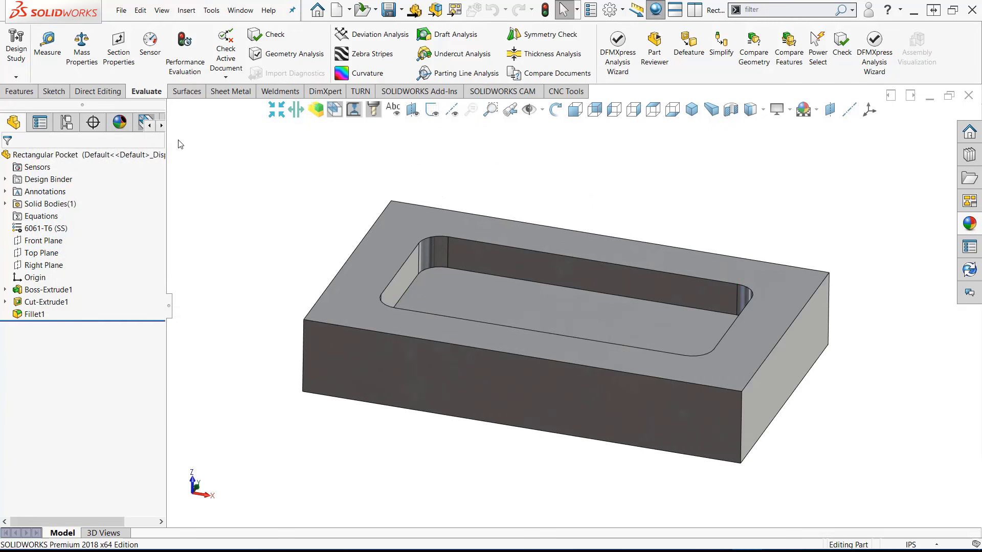
click(161, 126)
click(162, 126)
click(161, 126)
Start a Rough Mill operation using the T03 0.5 Flat End tool from the tool crib.
click(119, 122)
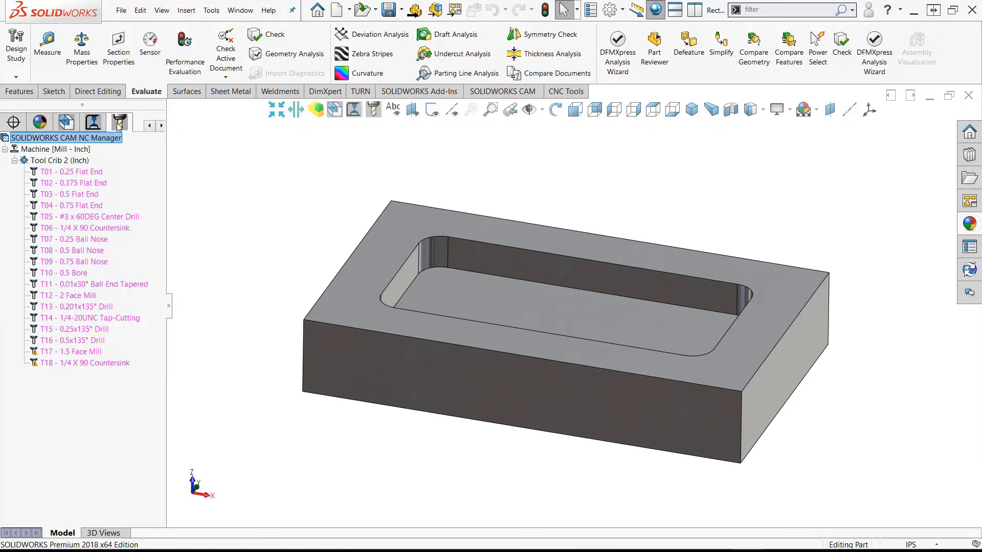
right_click(90, 196)
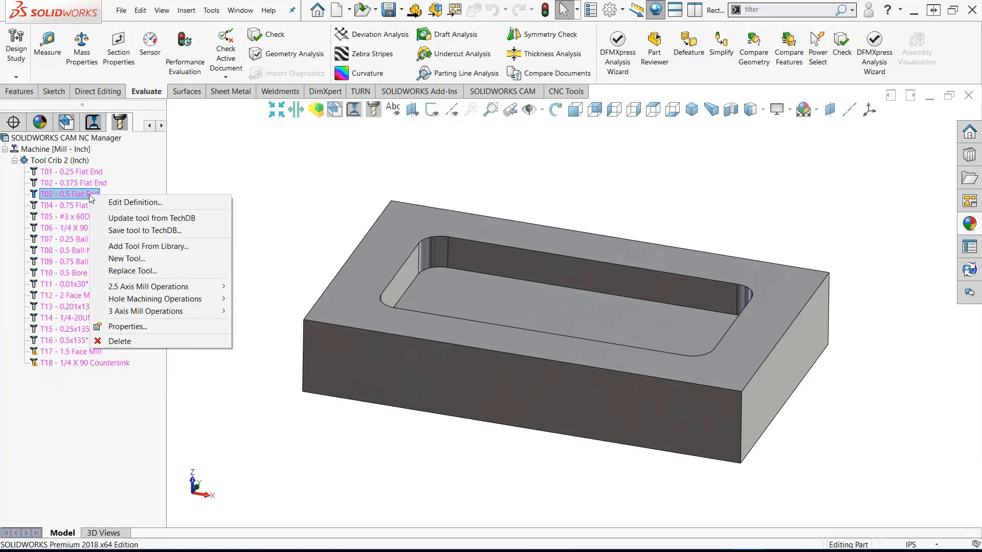
mouse_move(129, 288)
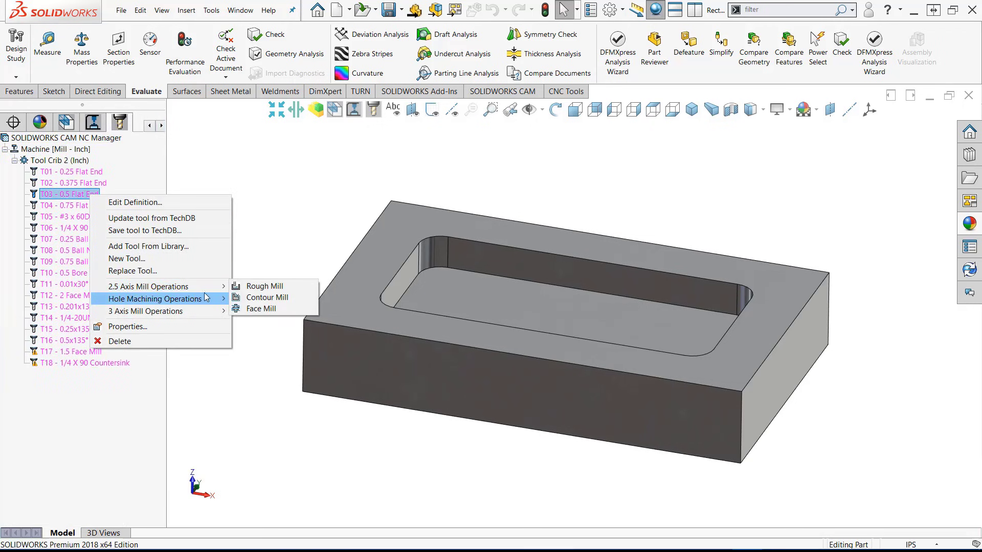
click(264, 286)
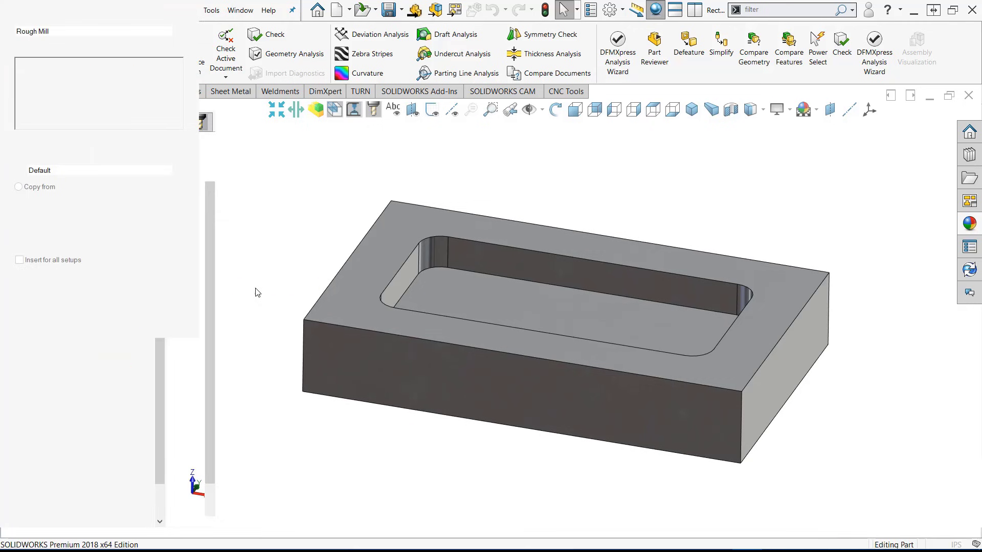
Define a 2.5 Axis pocket feature on the pocket floor in Mill Part Setup1 and create Rough Mill1.
click(119, 297)
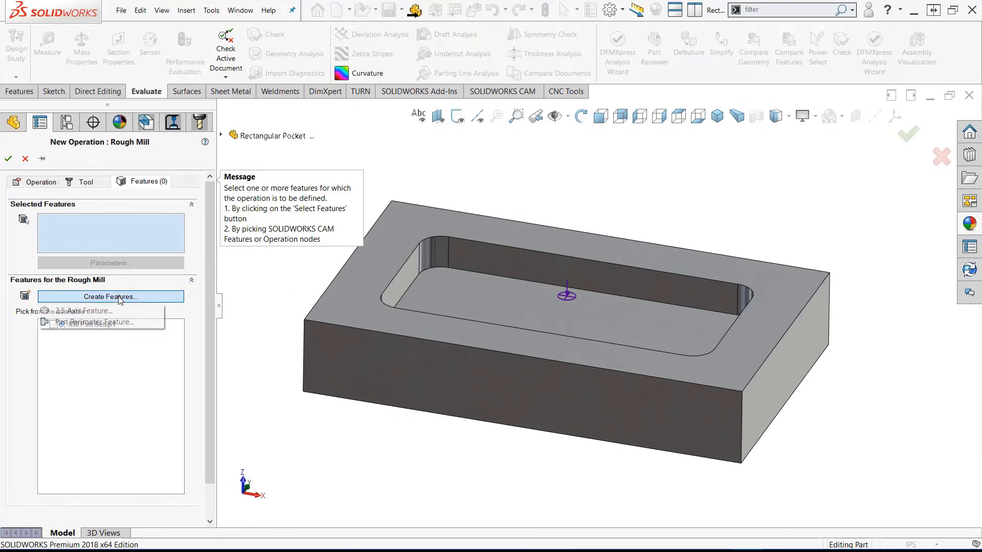
click(105, 311)
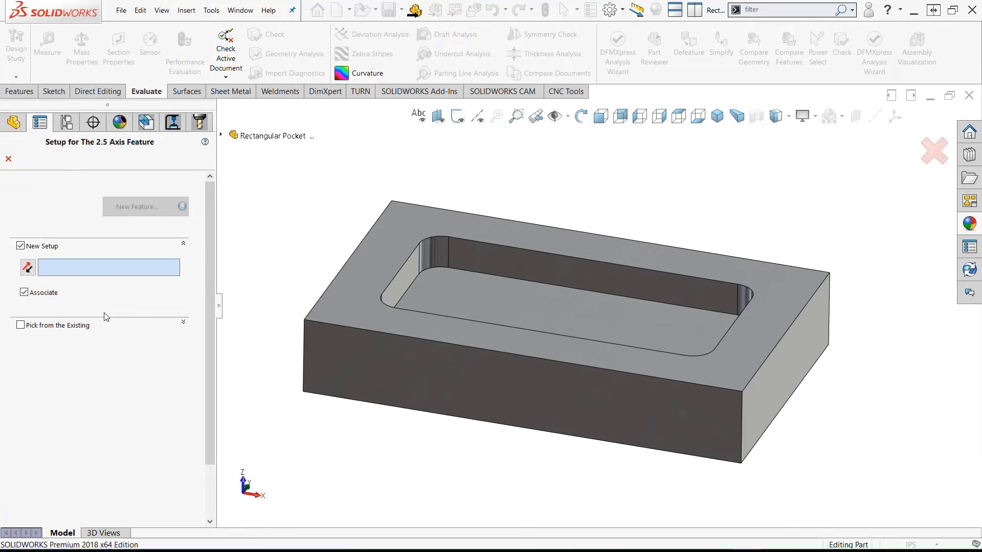
click(73, 328)
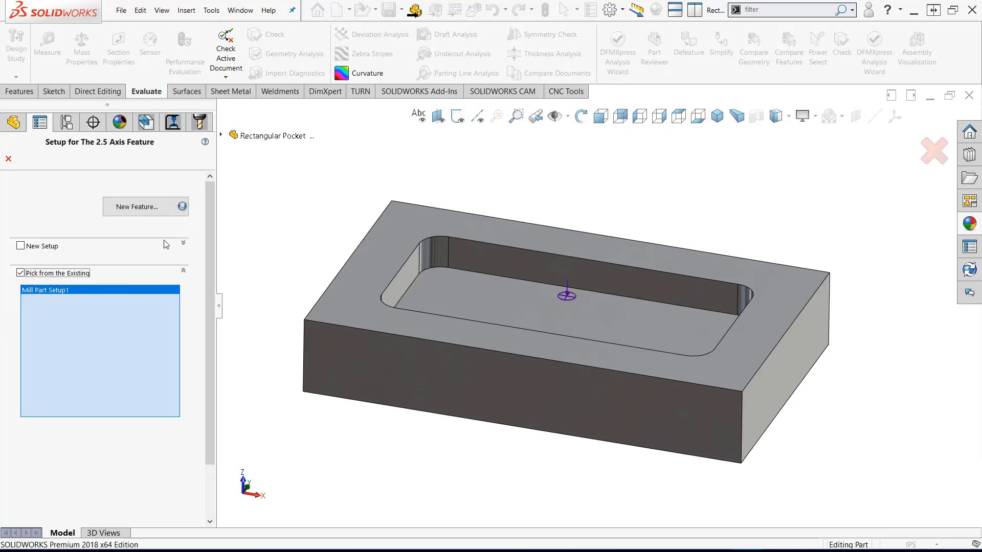
click(148, 207)
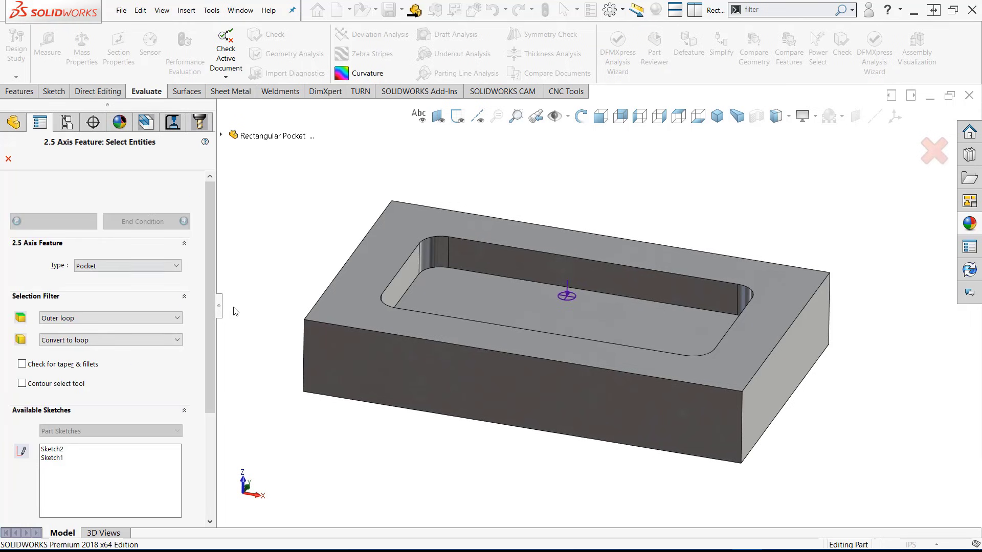
click(463, 302)
click(184, 220)
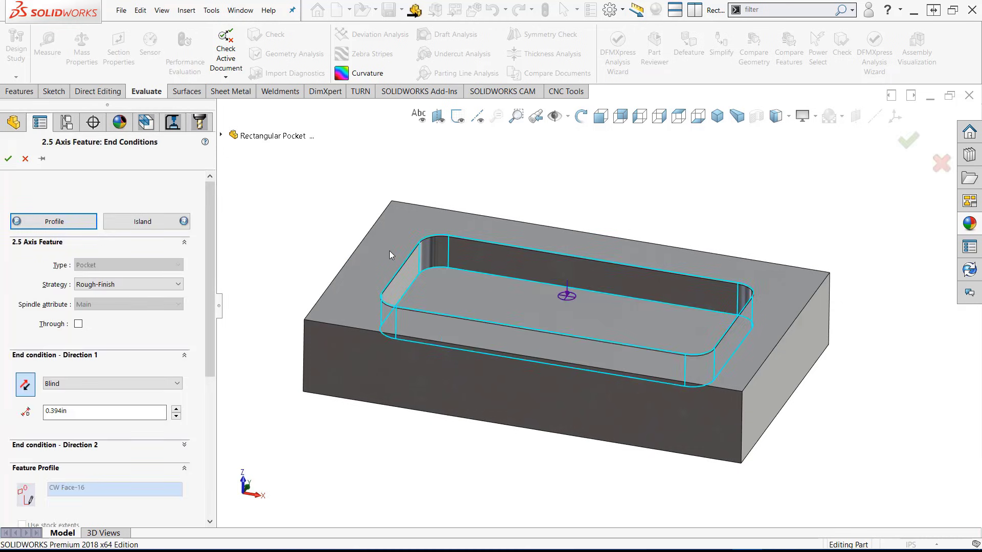
click(391, 254)
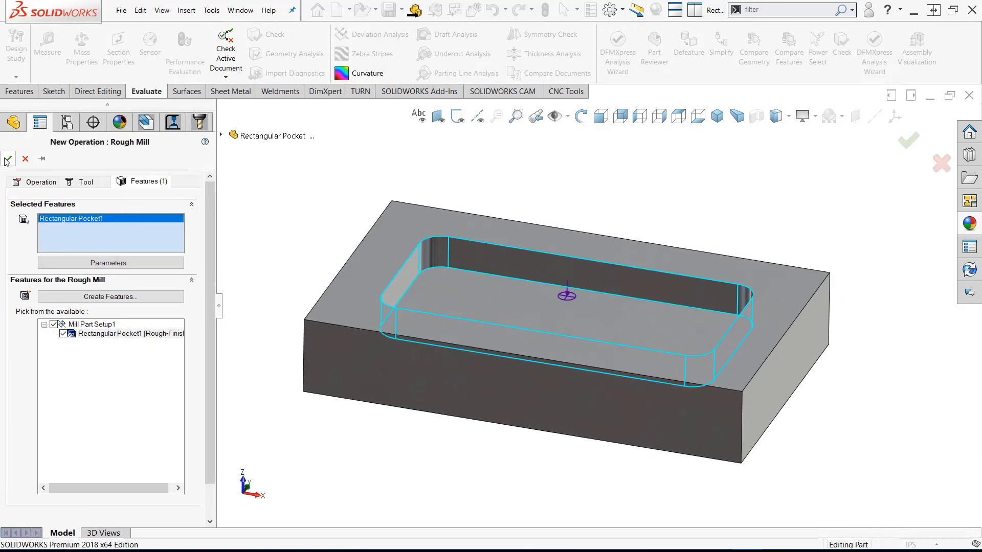
click(8, 159)
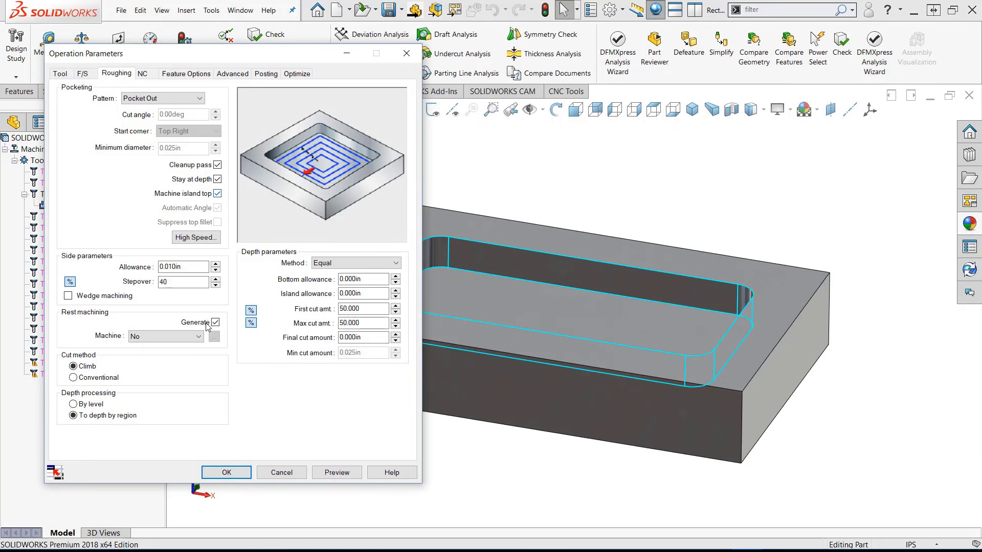
Preview and accept Rough Mill1's pocket toolpath, then simulate Mill Part Setup1.
click(339, 473)
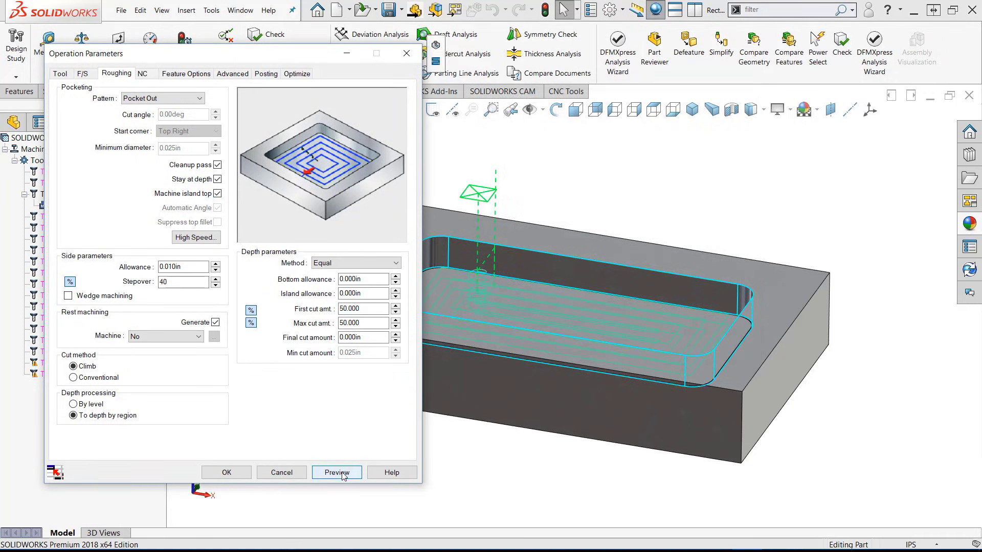
click(232, 472)
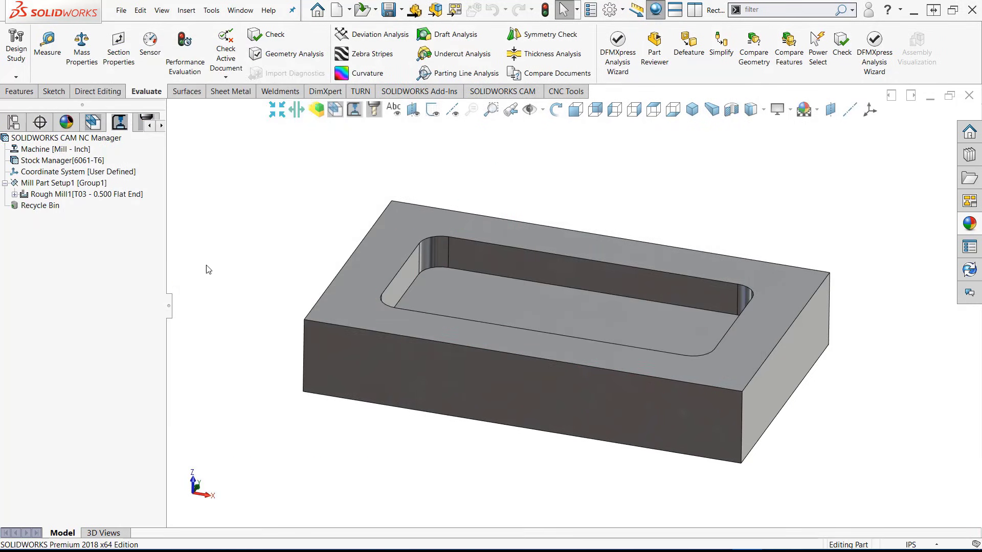
right_click(93, 182)
click(134, 214)
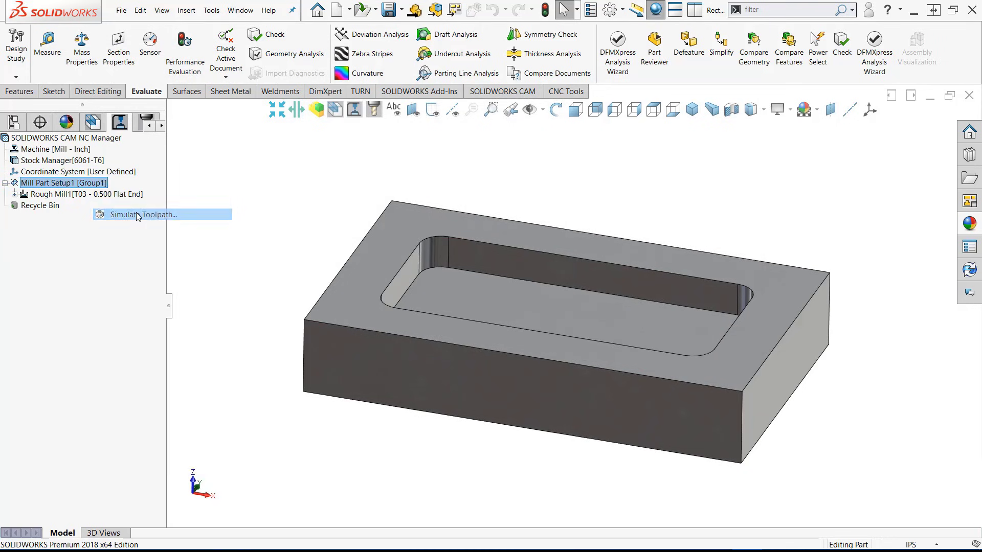
click(77, 234)
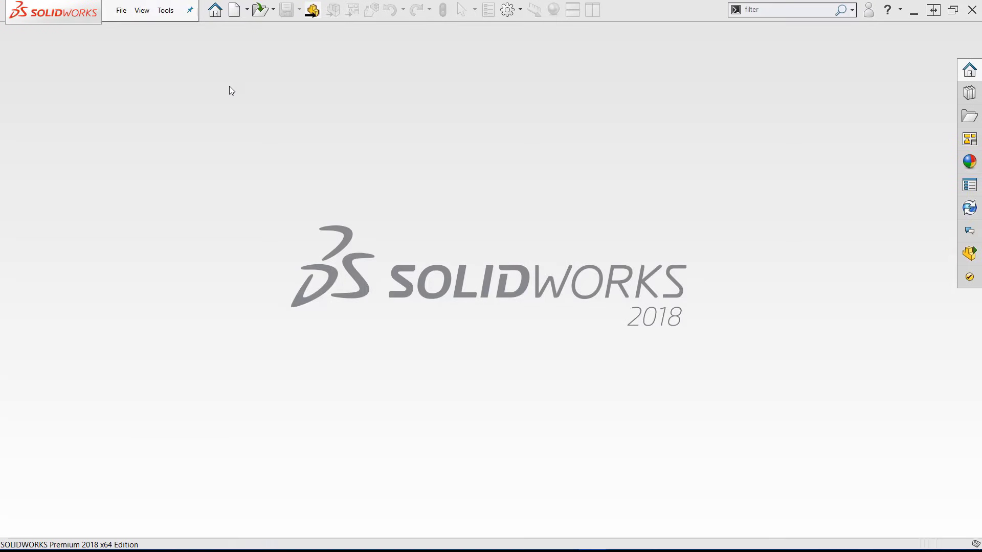
Open Irregular Slot.IGS as a part with the default template.
click(121, 10)
click(136, 42)
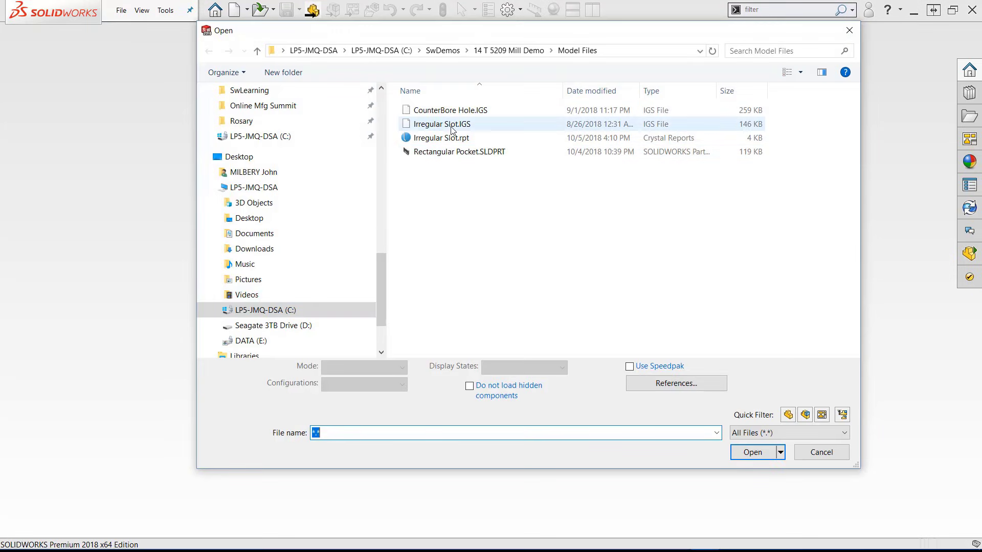
double_click(440, 117)
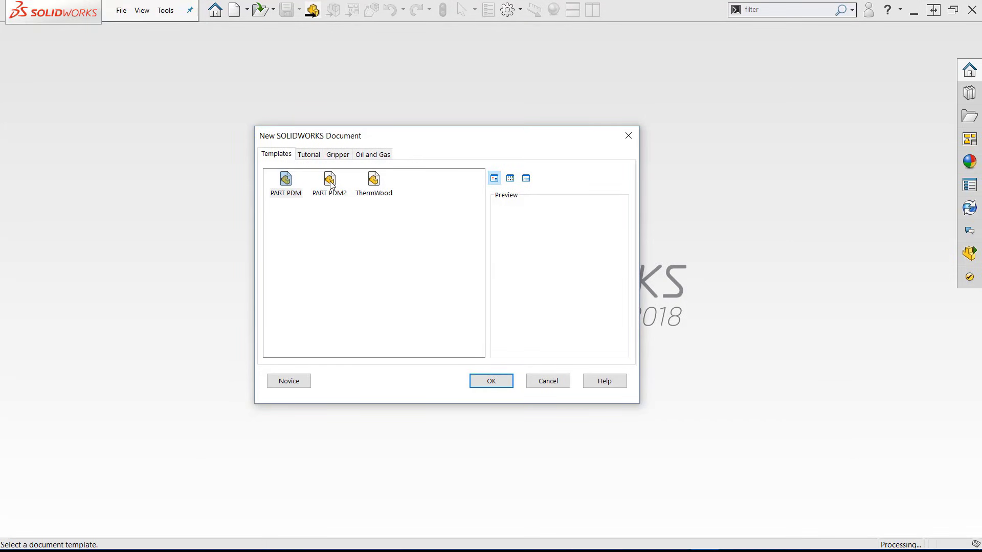
key(Escape)
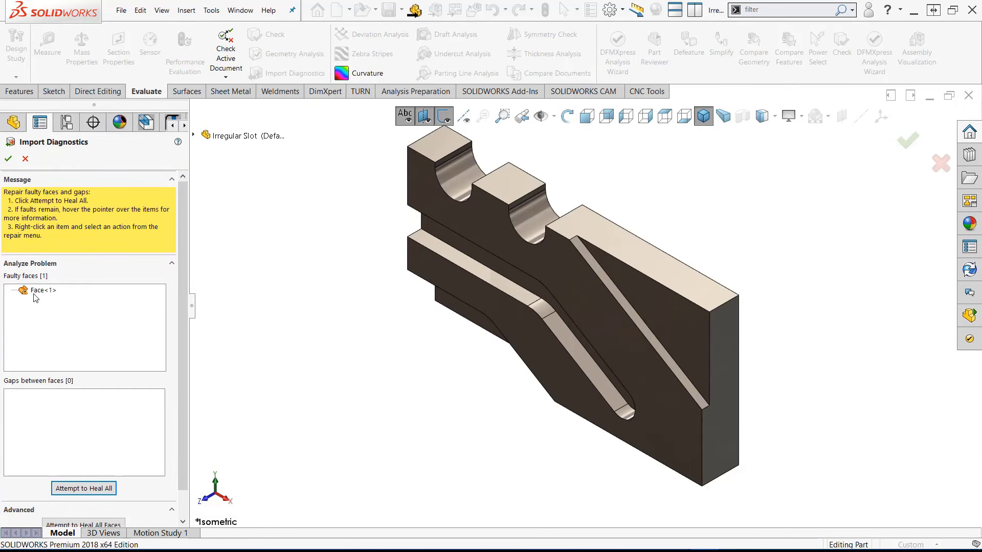
Repair the faulty imported Face<1> in Import Diagnostics.
right_click(39, 294)
click(54, 301)
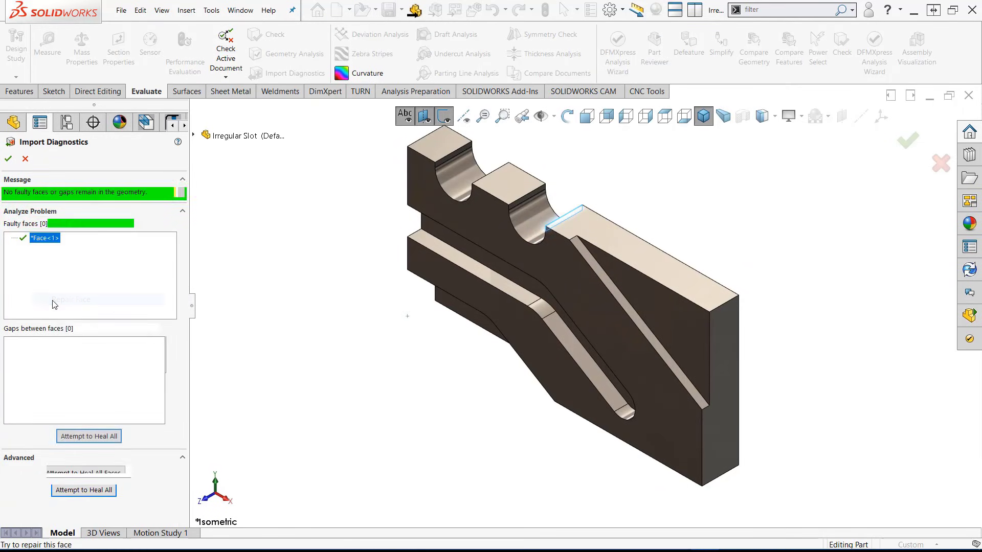
click(9, 160)
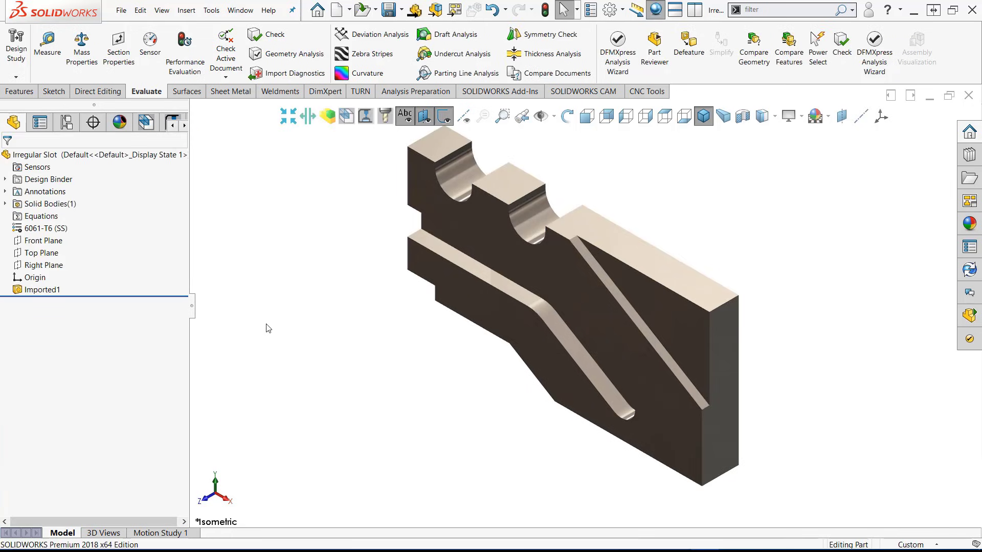
Extract machinable features and select Irregular Slot1–5 in the NC Manager tree.
click(569, 91)
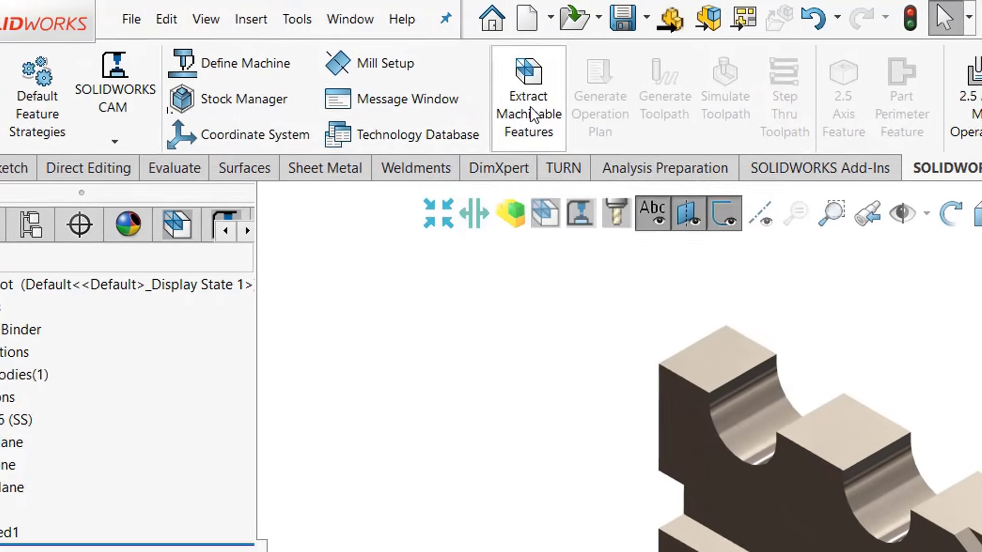
click(556, 121)
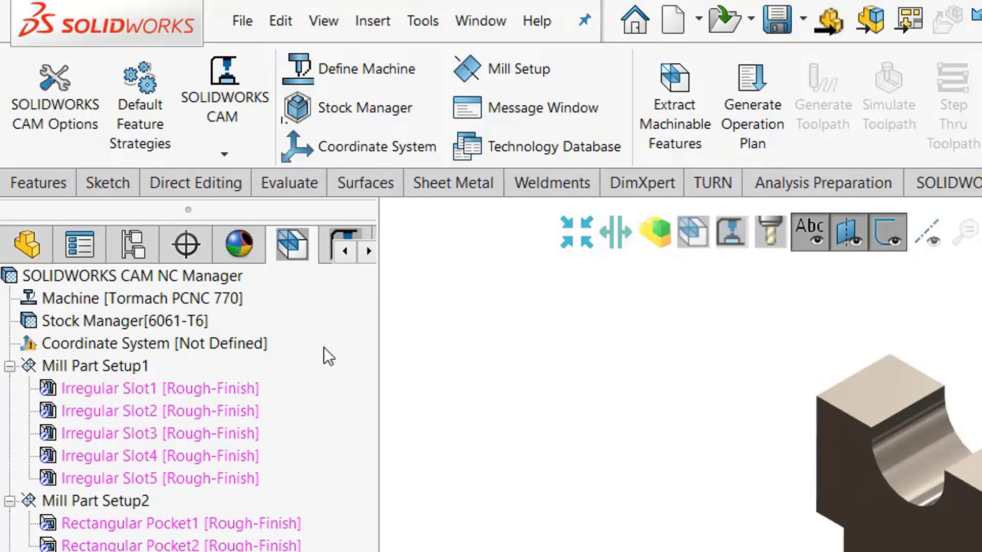
click(225, 388)
shift+click(216, 482)
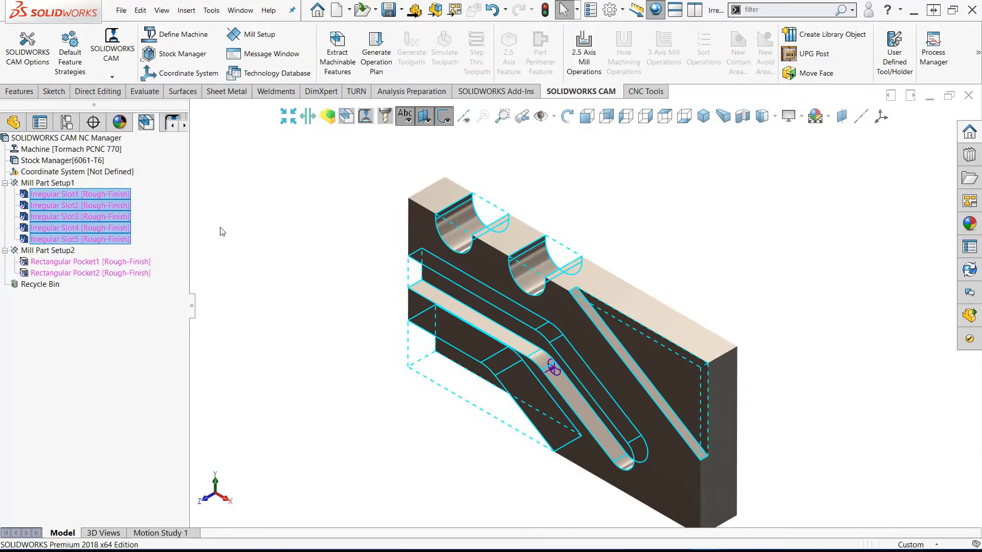
key(ctrl+1)
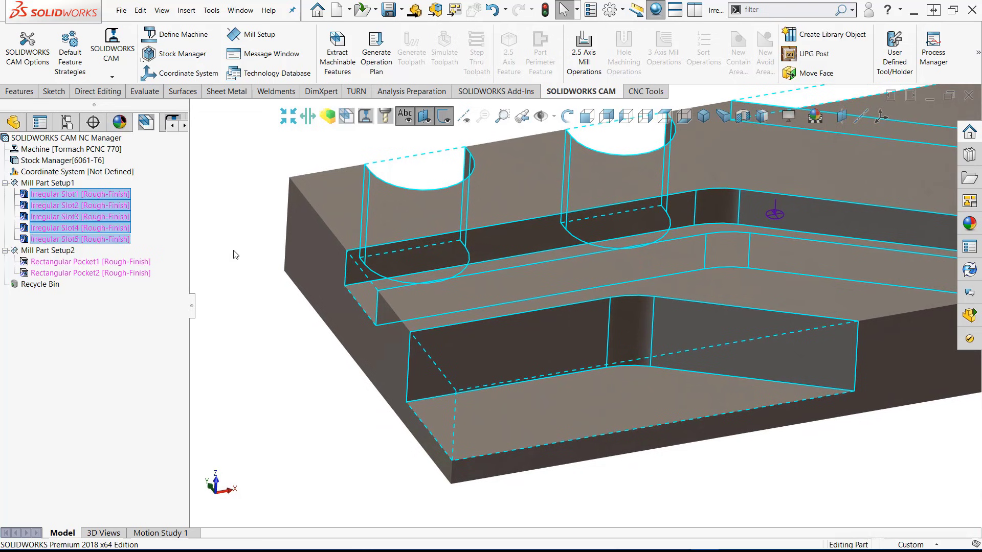
Select Irregular Slot3 and start the Measure tool from the Evaluate tab.
click(104, 217)
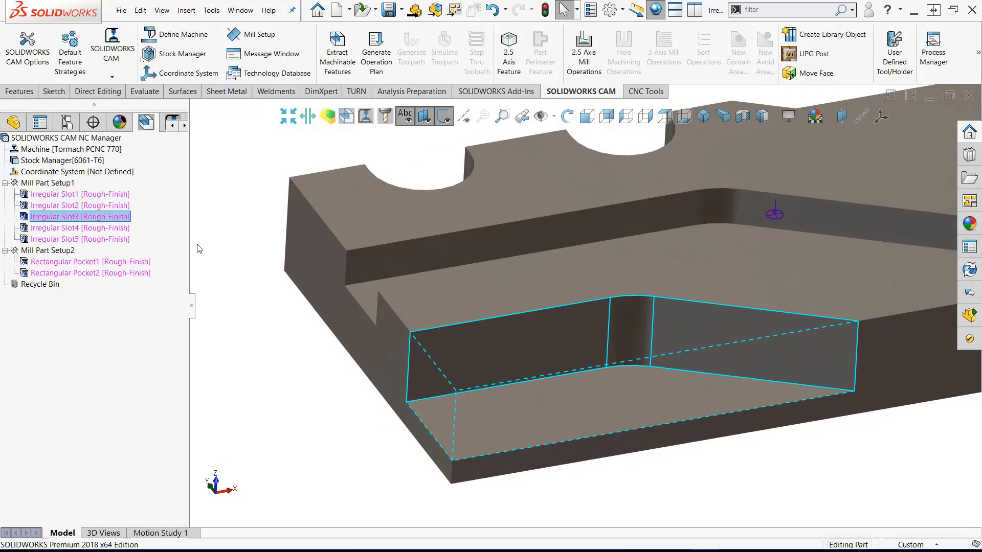
click(145, 91)
click(48, 45)
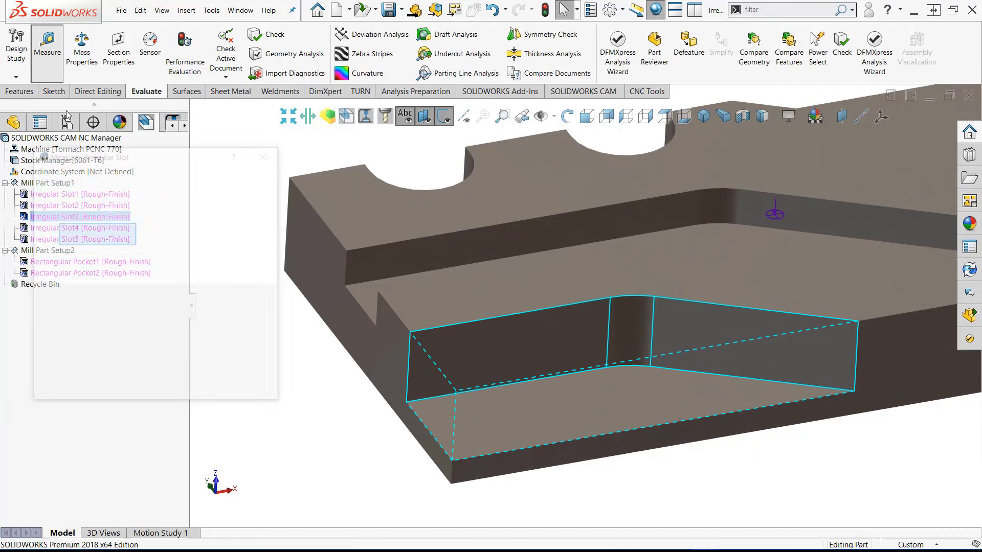
drag(193, 158, 277, 225)
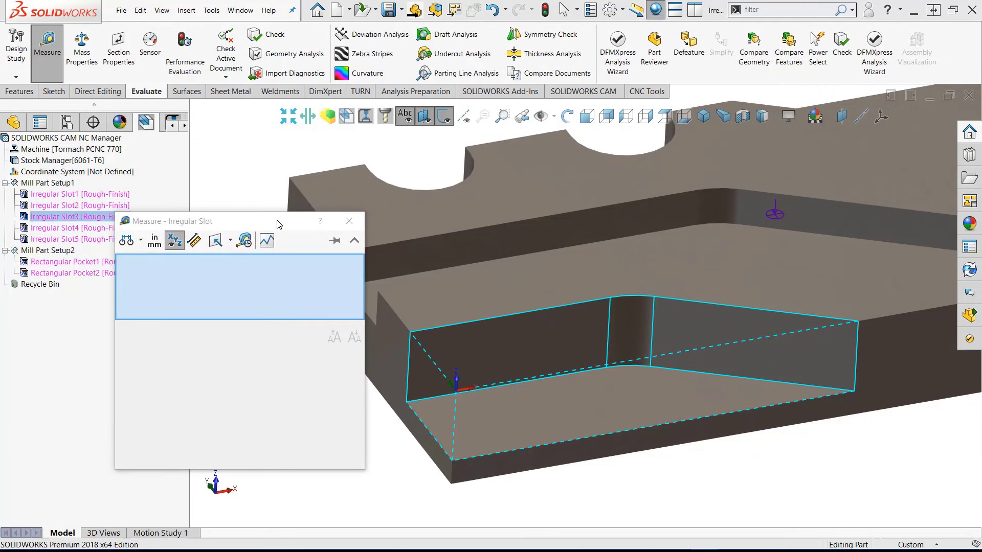
Measure the slot's vertical edge, .375 in arc radius, 2 in bottom length and .55 in width, then close Measure.
click(653, 309)
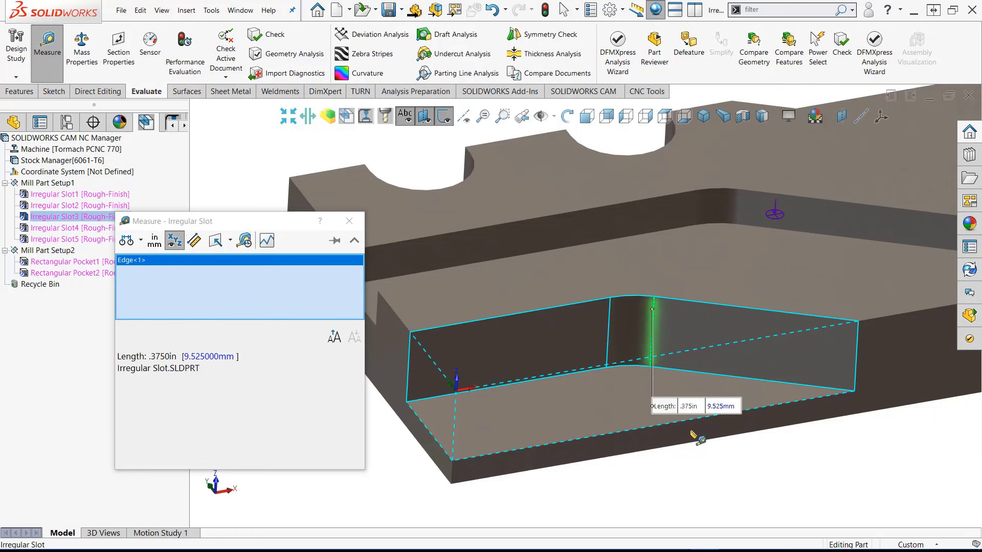
click(782, 468)
click(649, 294)
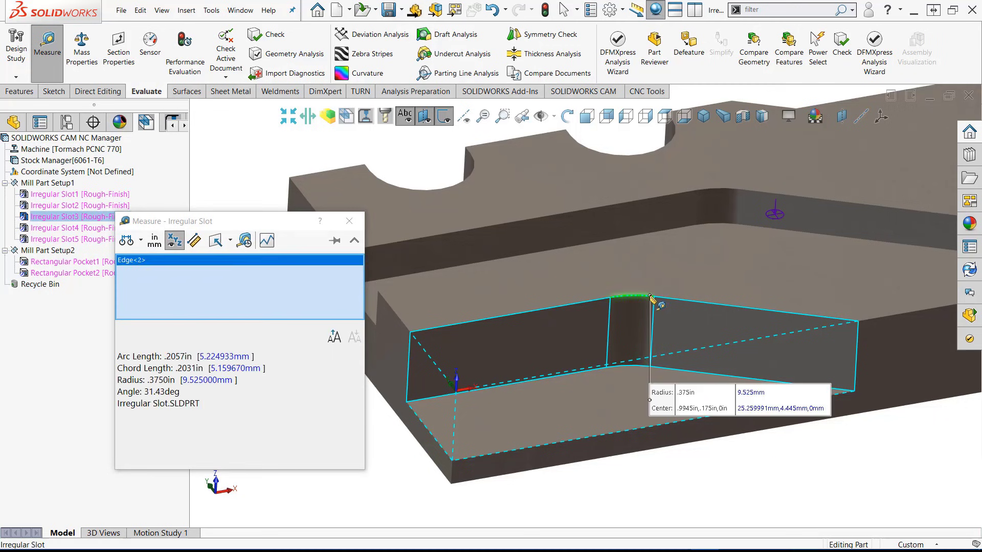
click(742, 495)
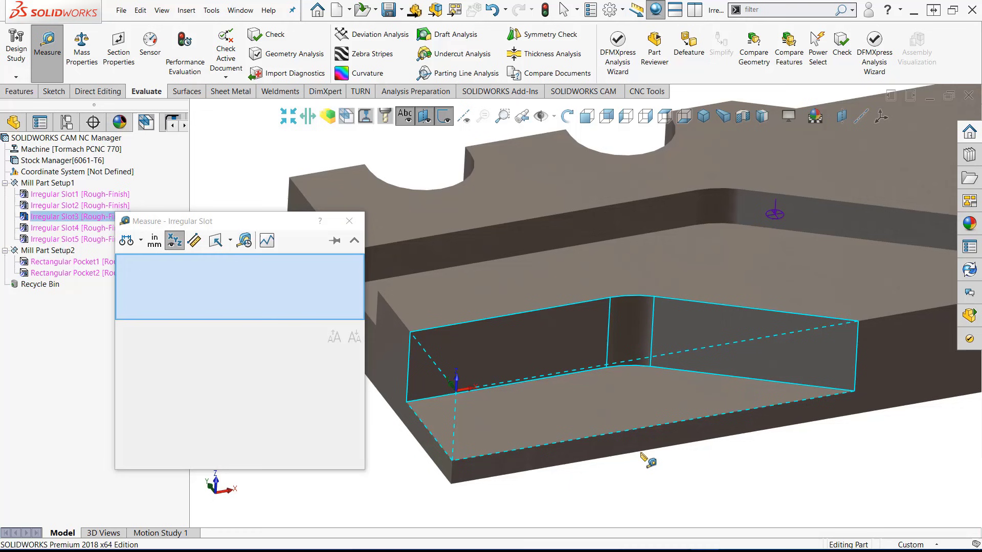
click(650, 426)
click(658, 434)
click(444, 452)
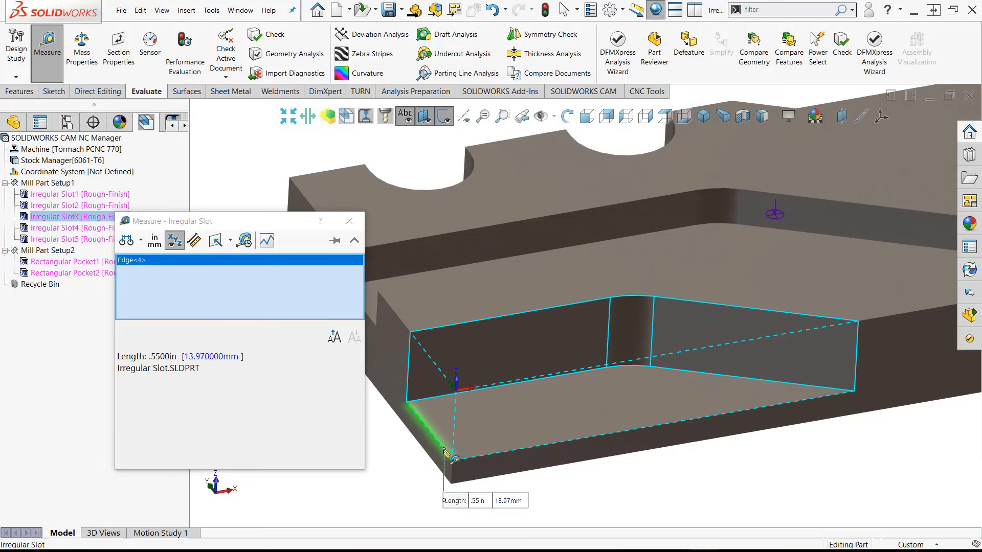
click(424, 478)
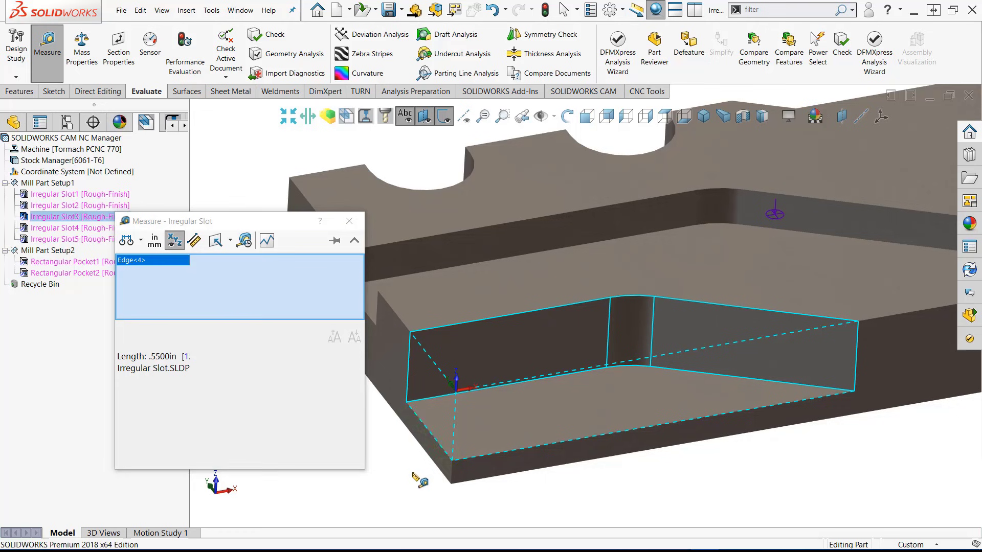
click(350, 221)
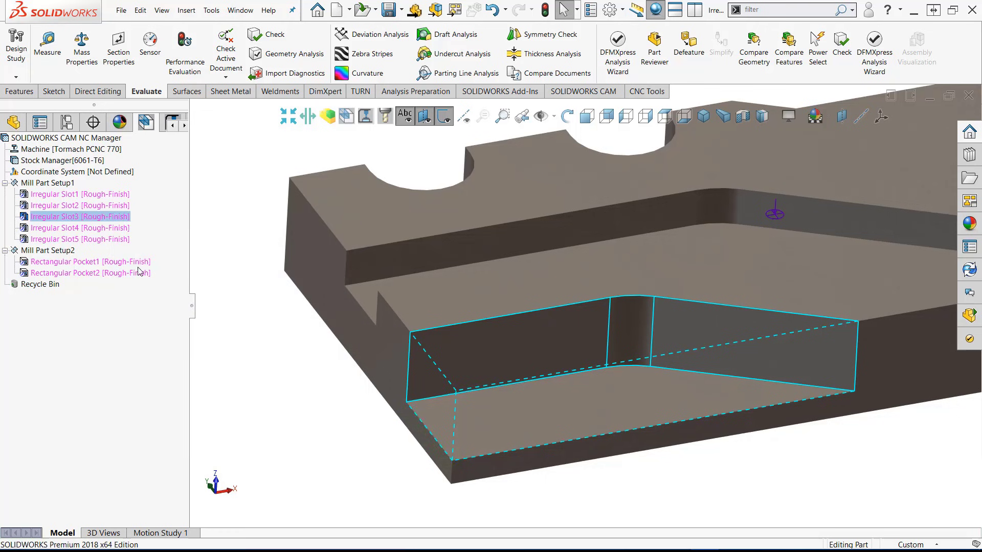
Review Irregular Slot3's parameters: depth, finish radius, and bounding box length and width.
right_click(92, 217)
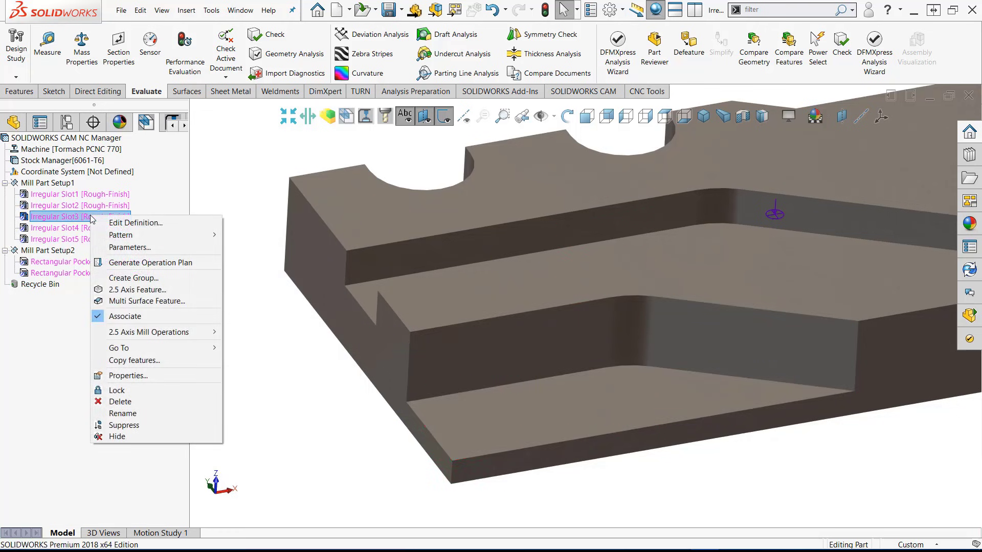
click(129, 247)
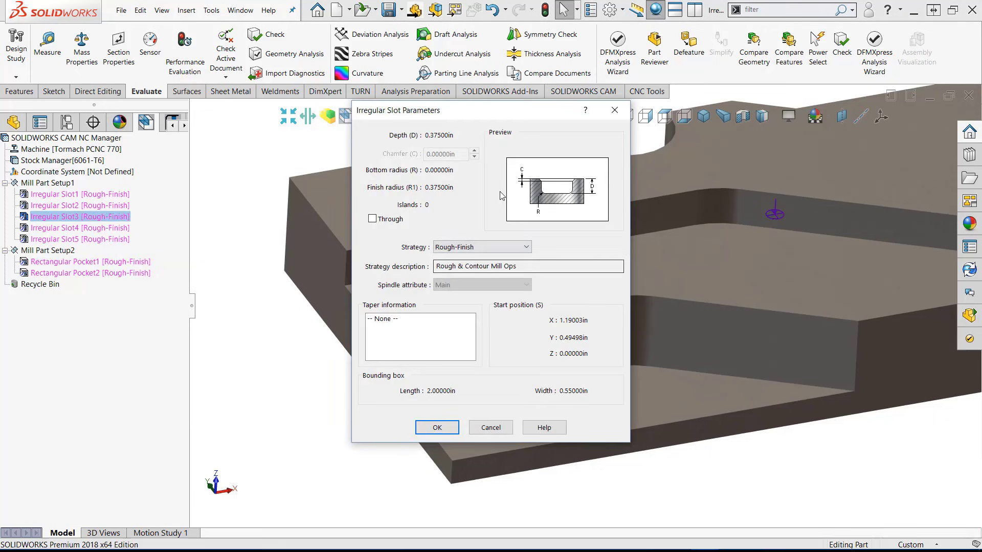
double_click(439, 135)
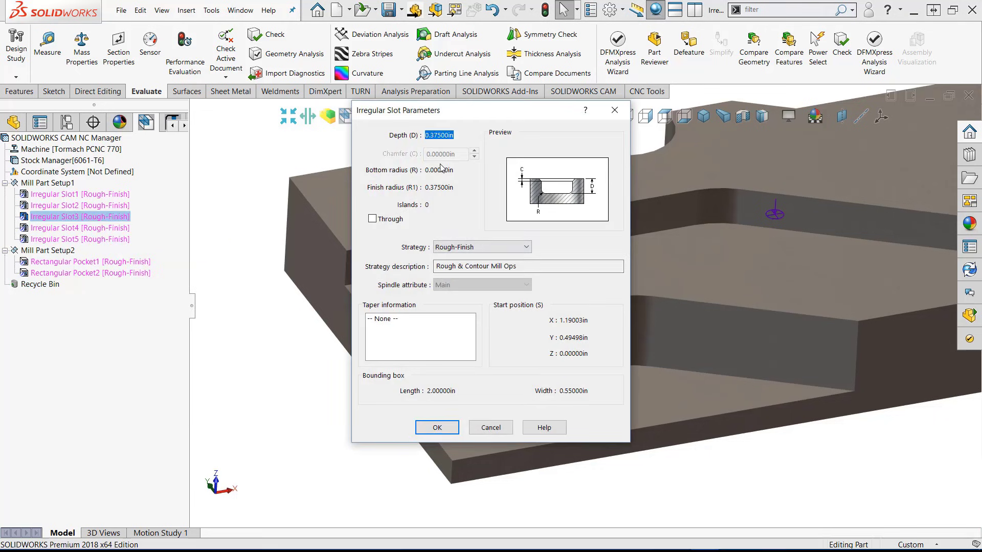
double_click(438, 187)
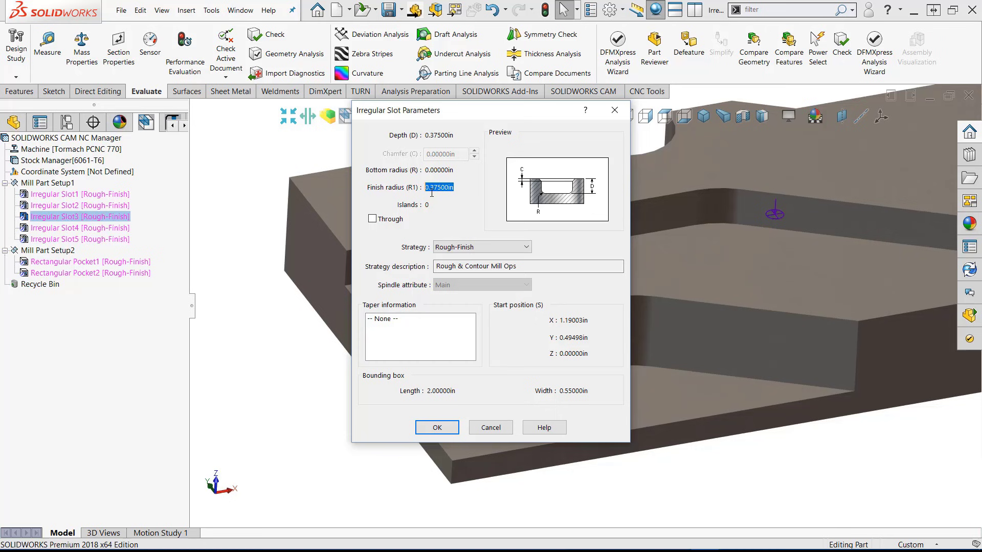
double_click(443, 394)
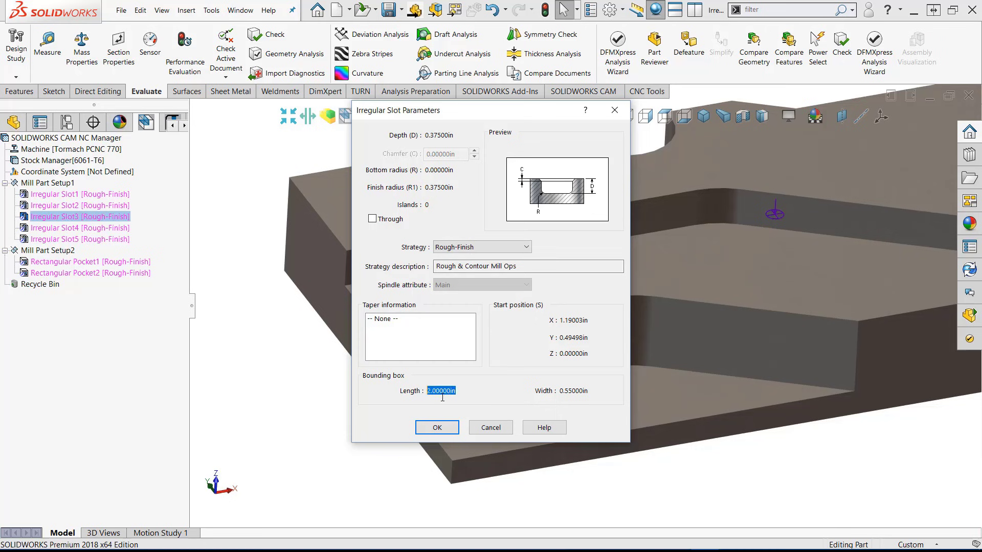
drag(589, 392, 545, 394)
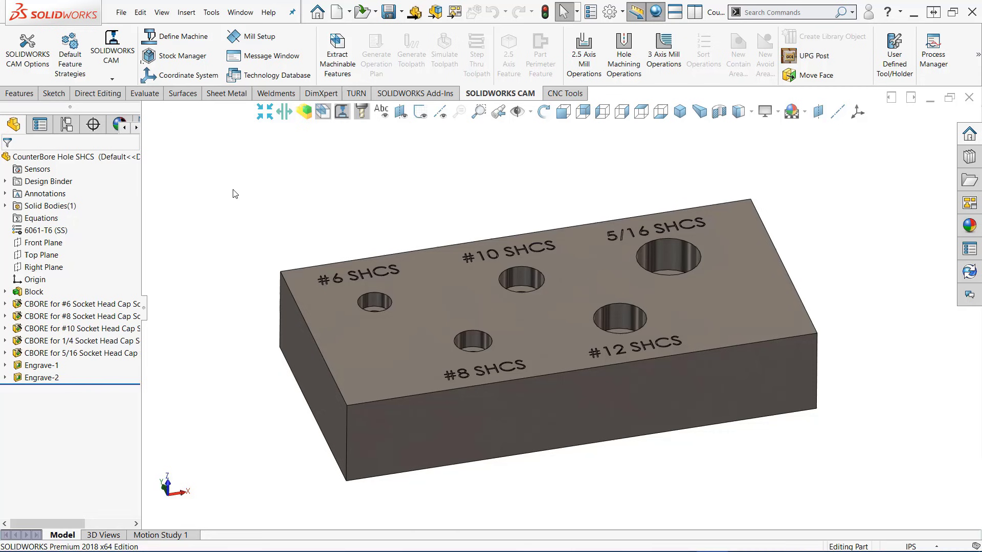
Turn on automatic operation and toolpath generation in CAM Options, then extract machinable features.
click(27, 57)
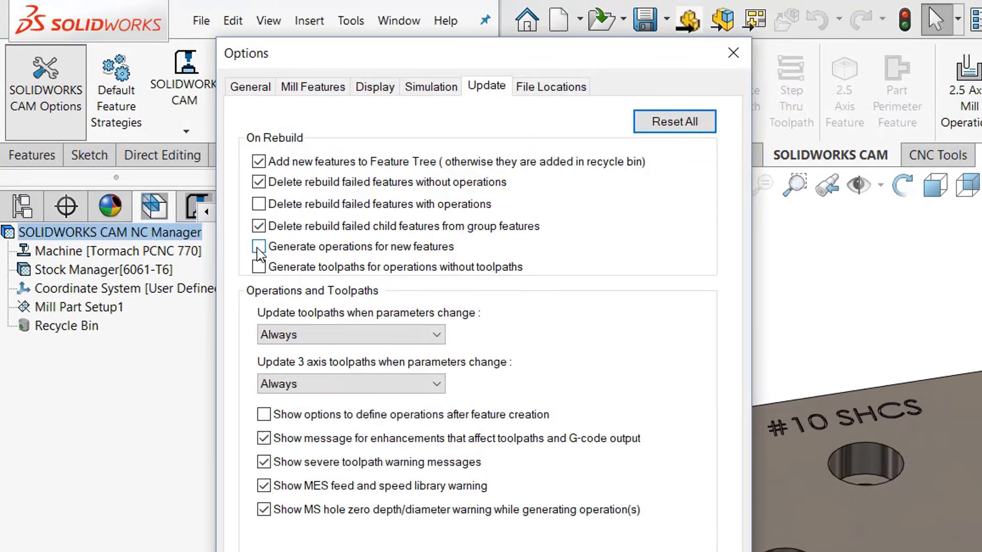
click(259, 248)
click(258, 267)
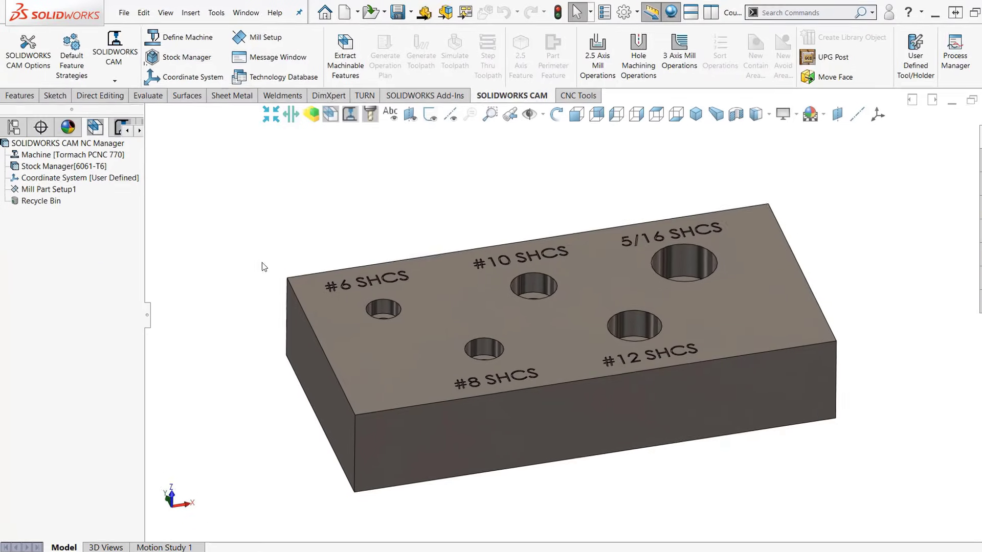
click(337, 56)
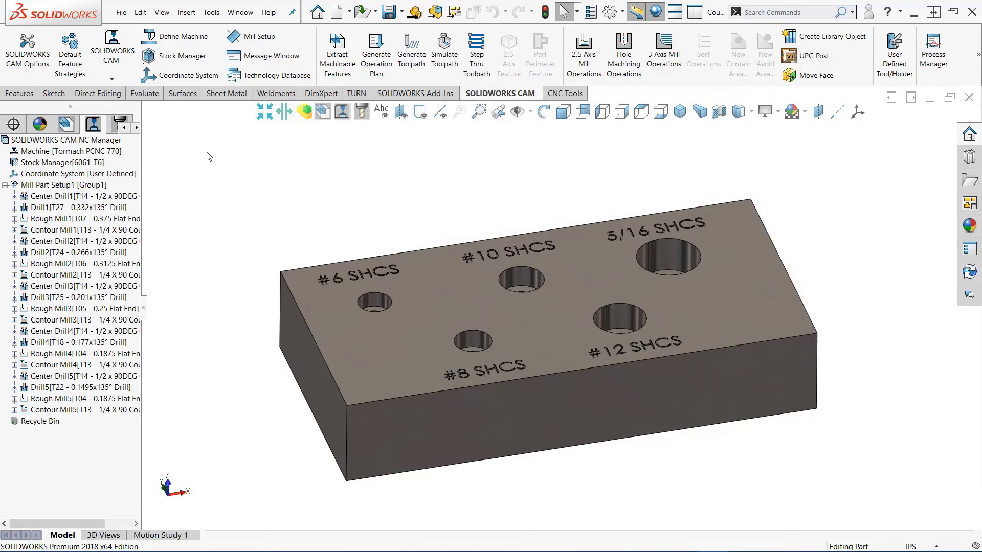
click(66, 124)
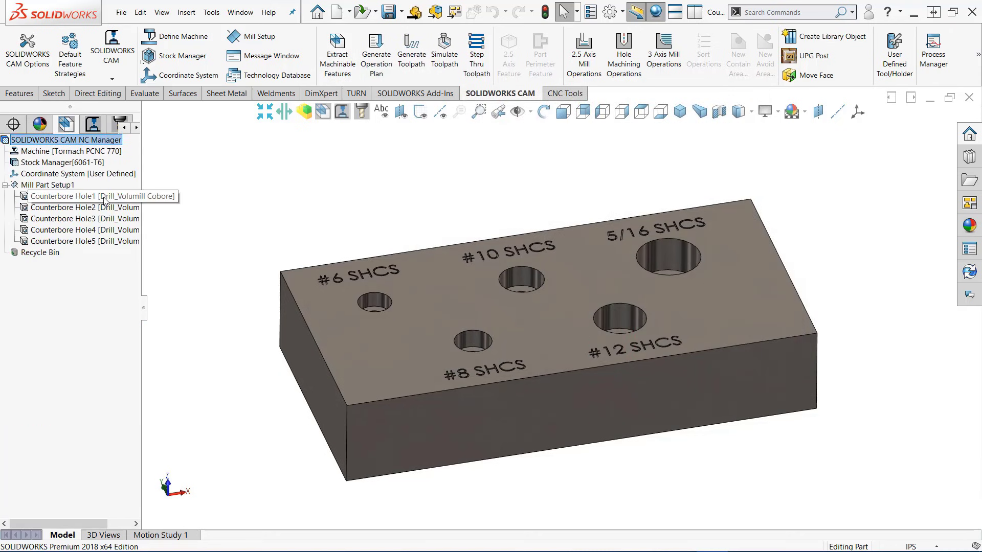
click(105, 198)
shift+click(103, 240)
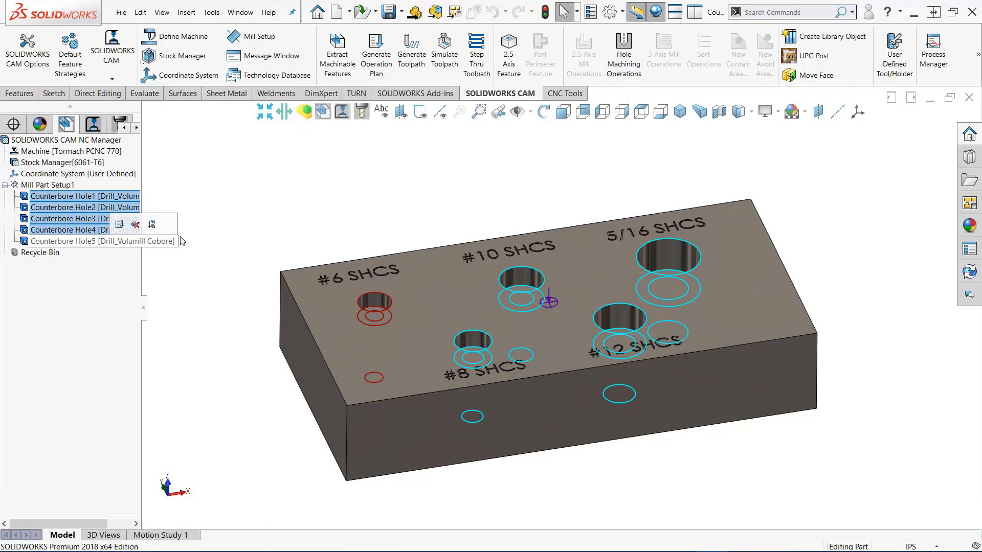
click(92, 124)
click(81, 196)
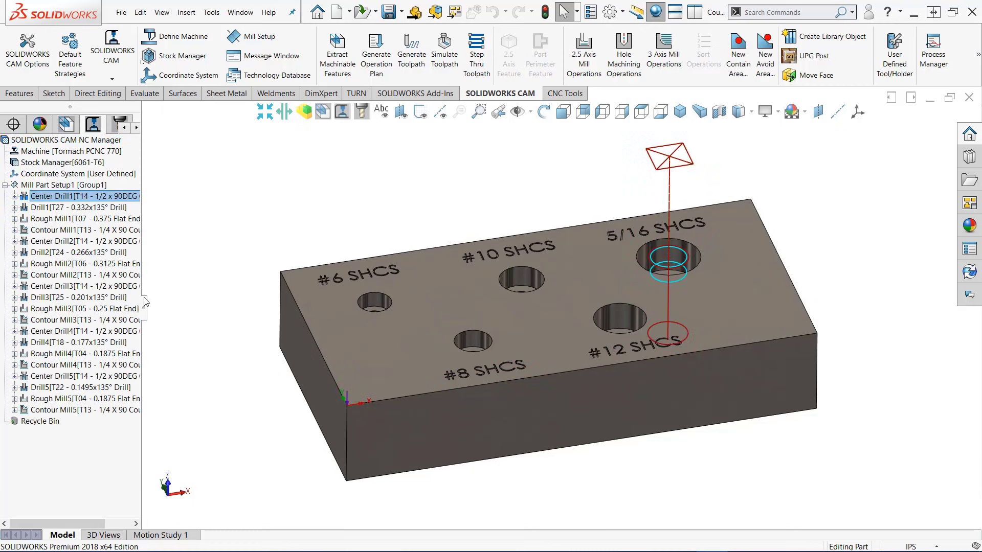
shift+click(82, 411)
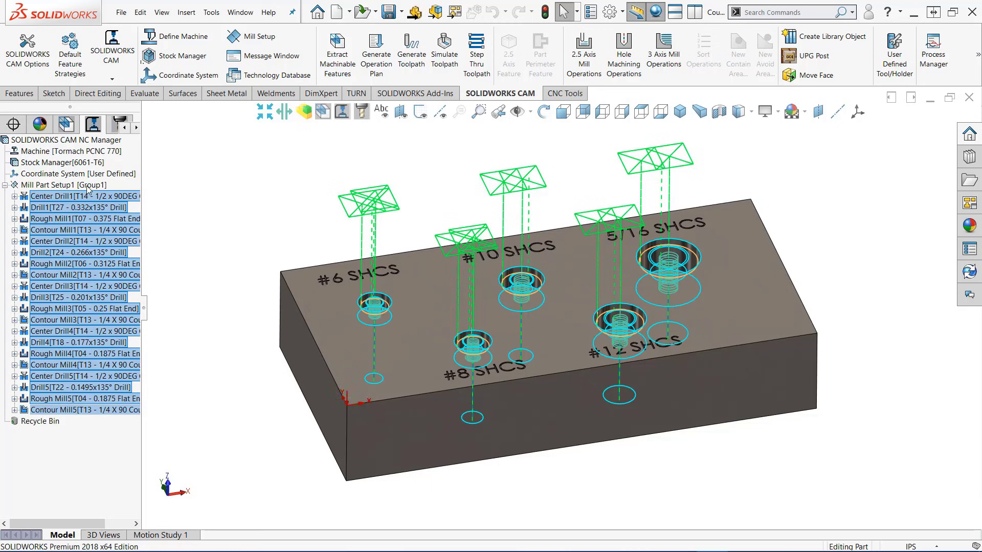
click(87, 188)
Sort Mill Part Setup1's operations by type, then by tool.
right_click(88, 189)
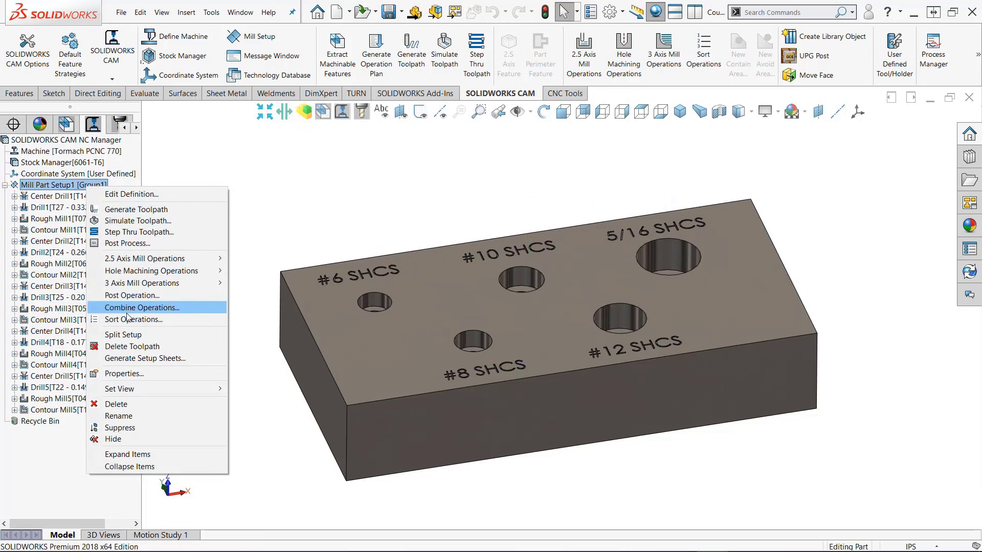
click(128, 319)
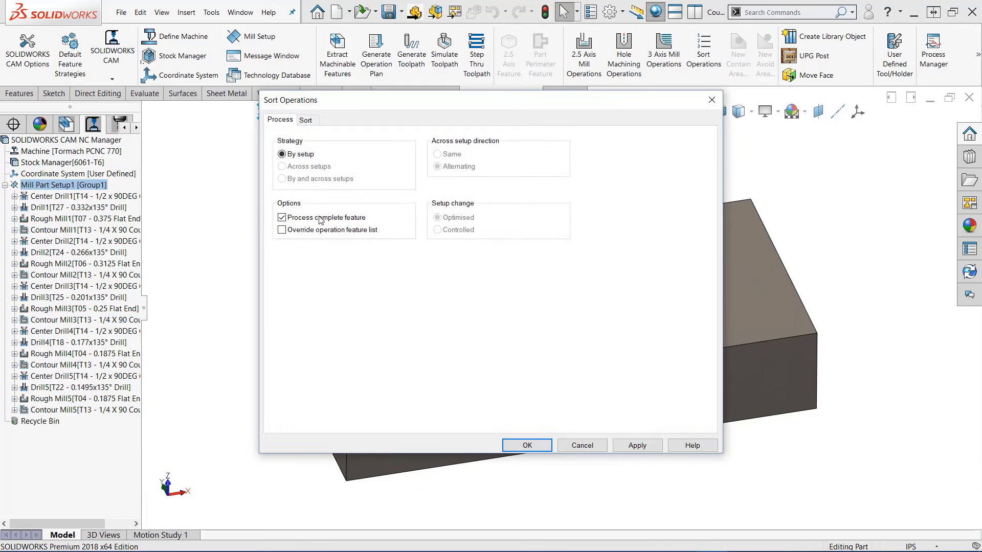
click(306, 120)
click(530, 159)
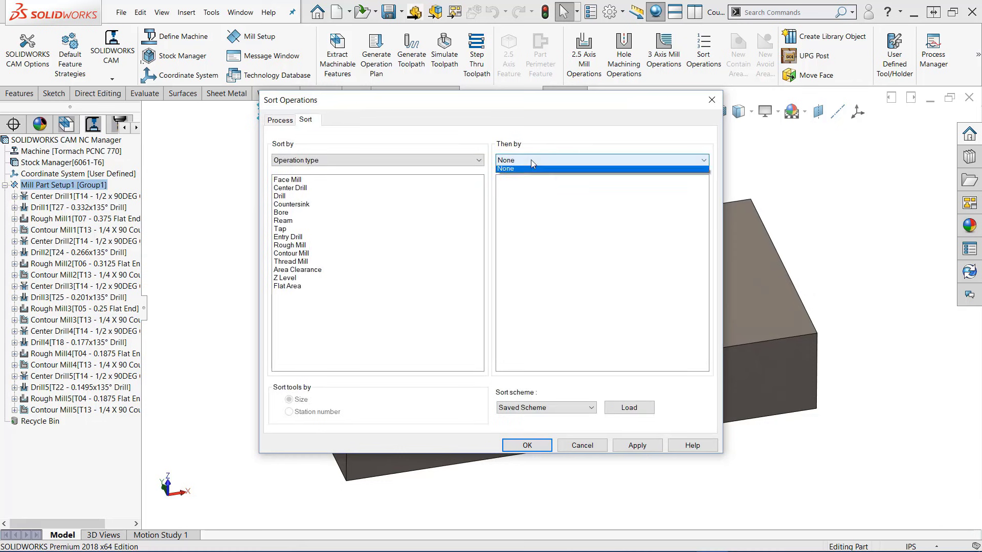
click(532, 171)
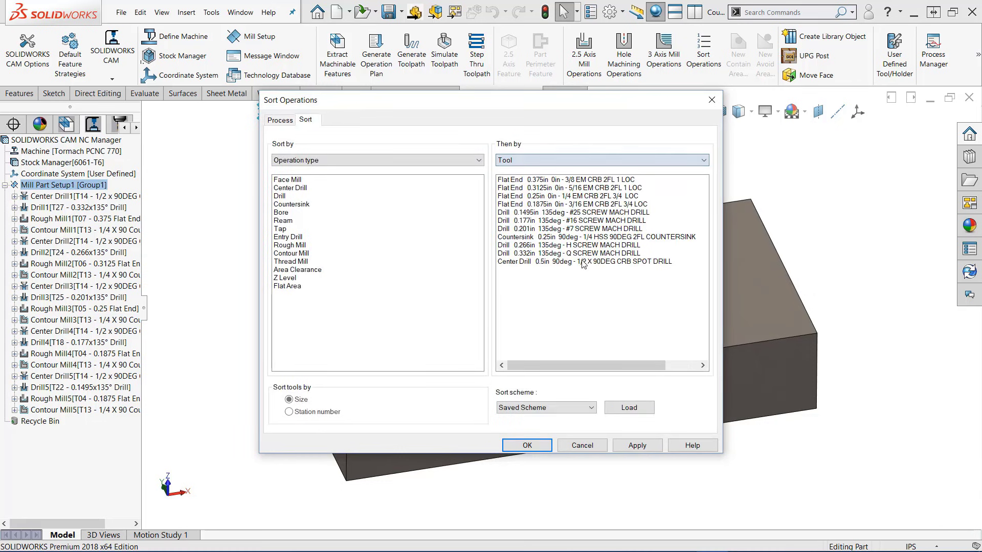
click(527, 445)
Combine same-tool Rough Mill, Contour Mill and Drill operations.
right_click(88, 185)
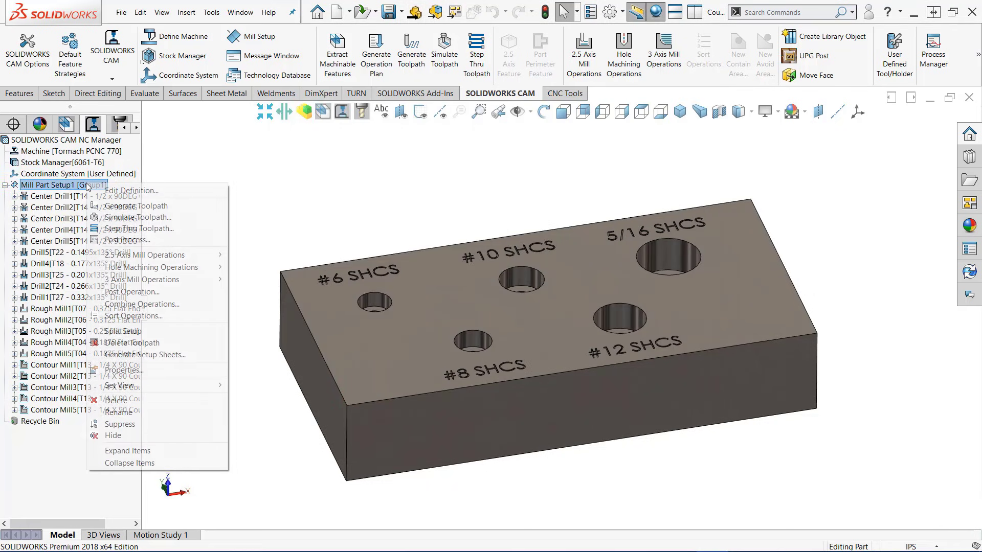
click(126, 304)
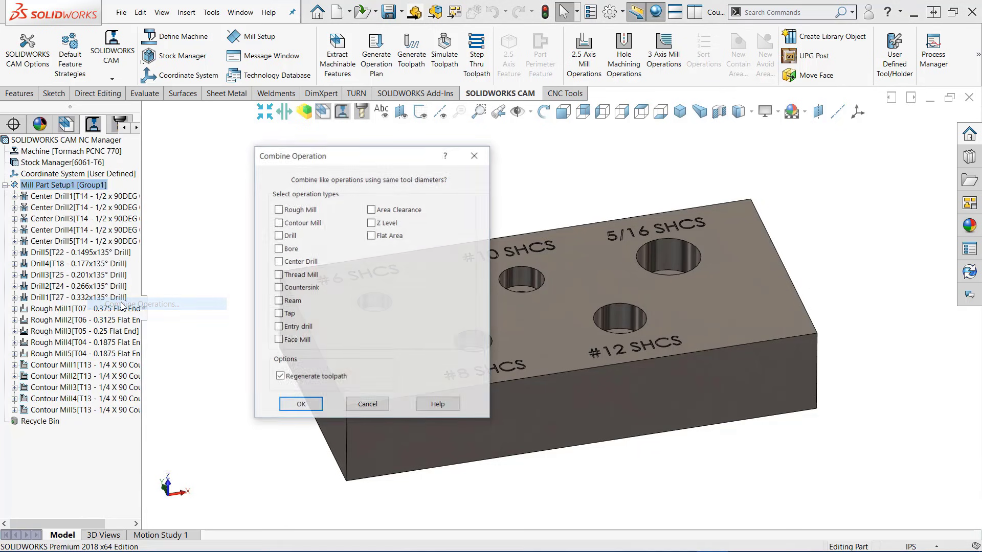
click(278, 210)
click(278, 222)
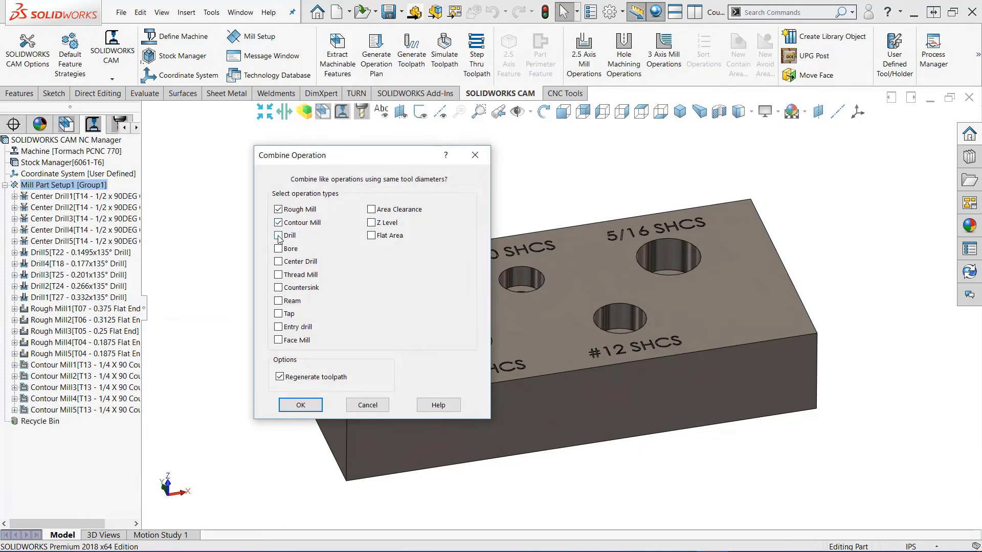
click(278, 236)
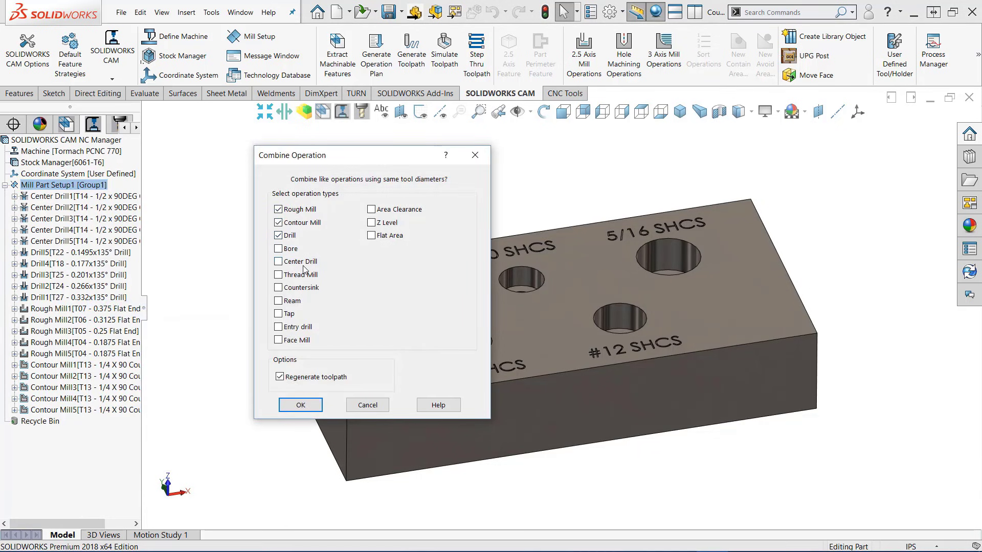
click(301, 405)
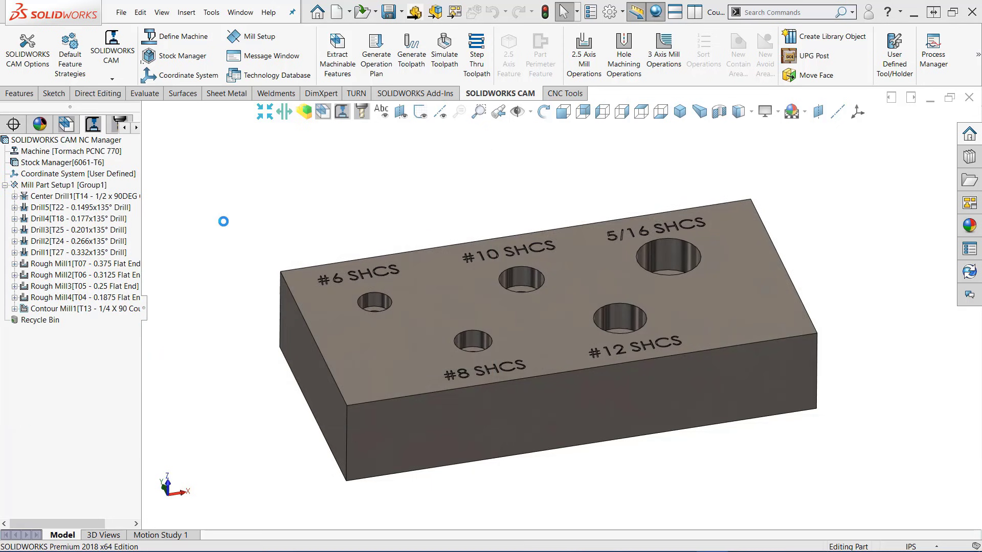
Simulate the toolpaths of Mill Part Setup1.
right_click(92, 186)
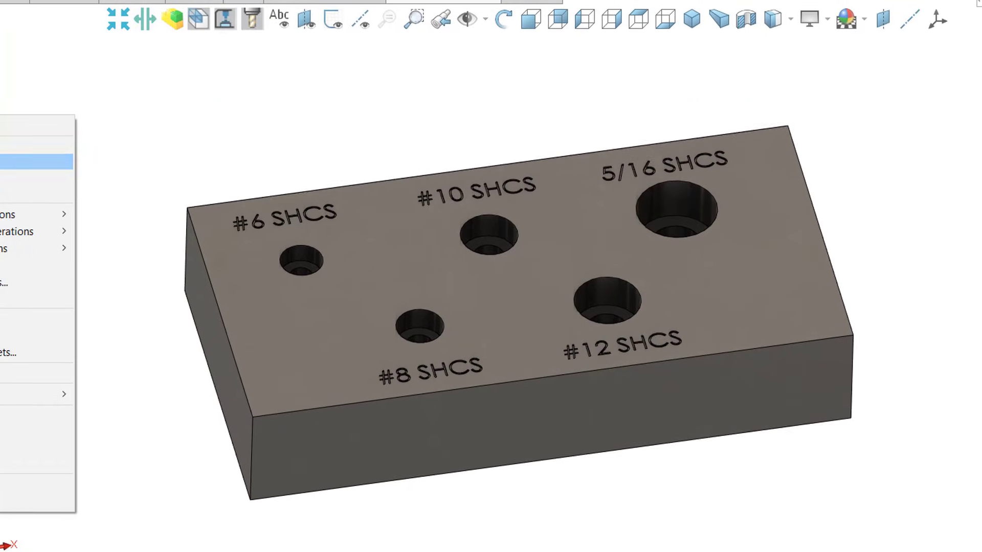
click(134, 215)
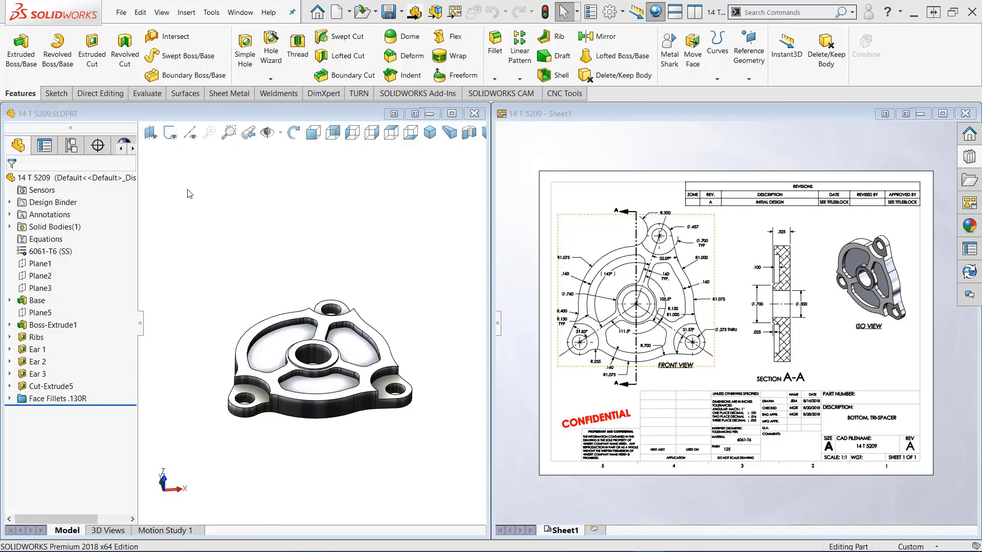
Close the tri-spacer drawing and open the 14 T 5209_040_770 vise assembly from the Design Library's CNC templates.
click(964, 113)
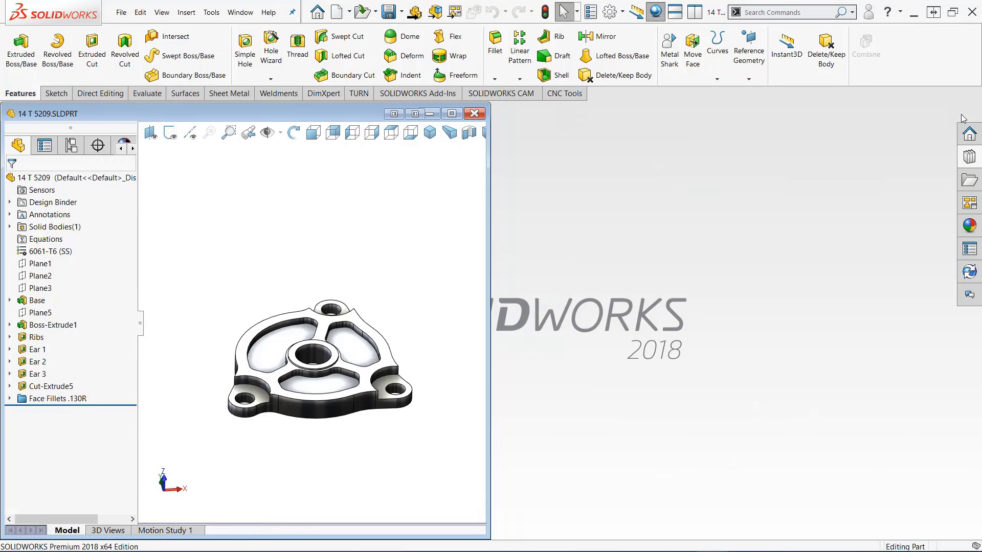
click(976, 162)
click(821, 132)
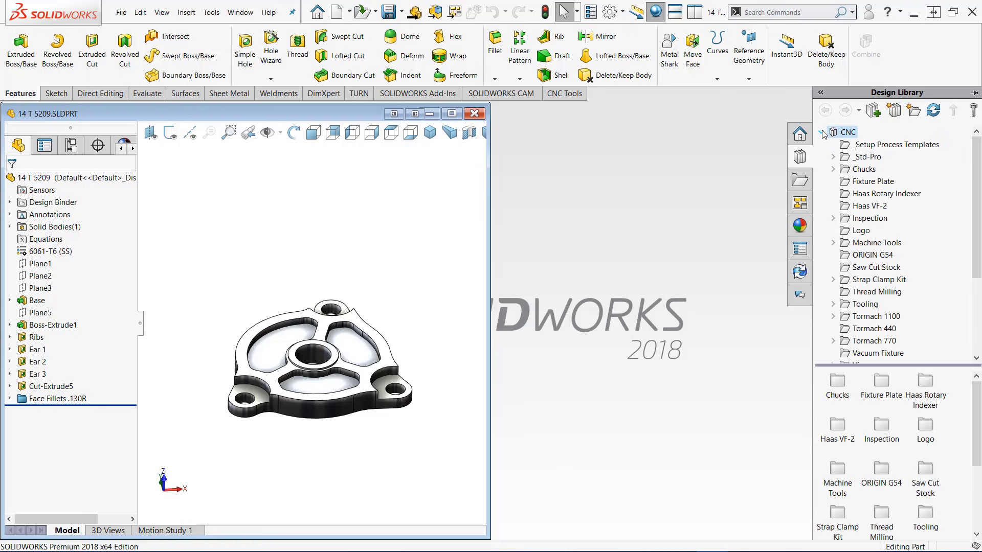
click(868, 146)
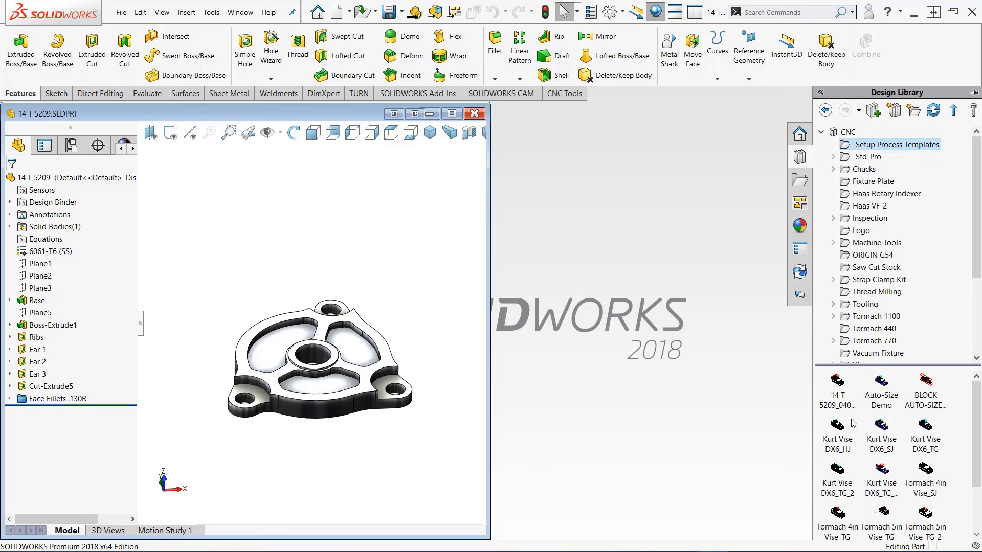
mouse_move(839, 436)
right_click(837, 381)
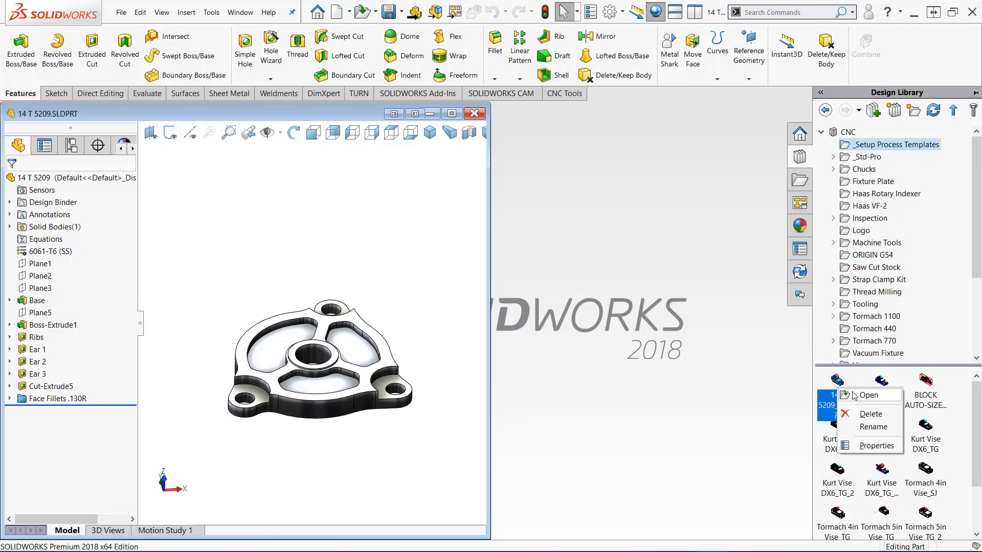
click(860, 395)
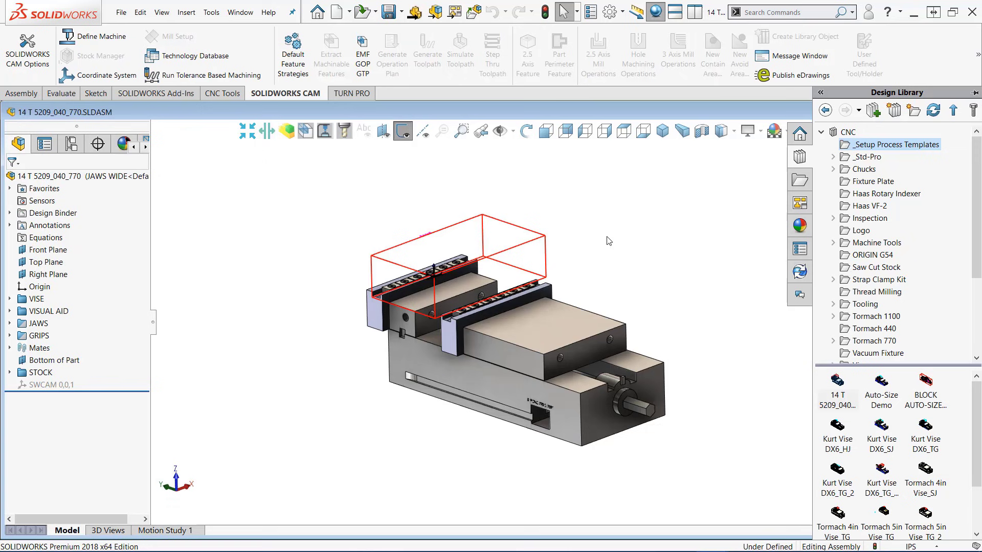
Open the assembly's Fixture Setup Sheet drawing, check it, and minimize it.
right_click(608, 241)
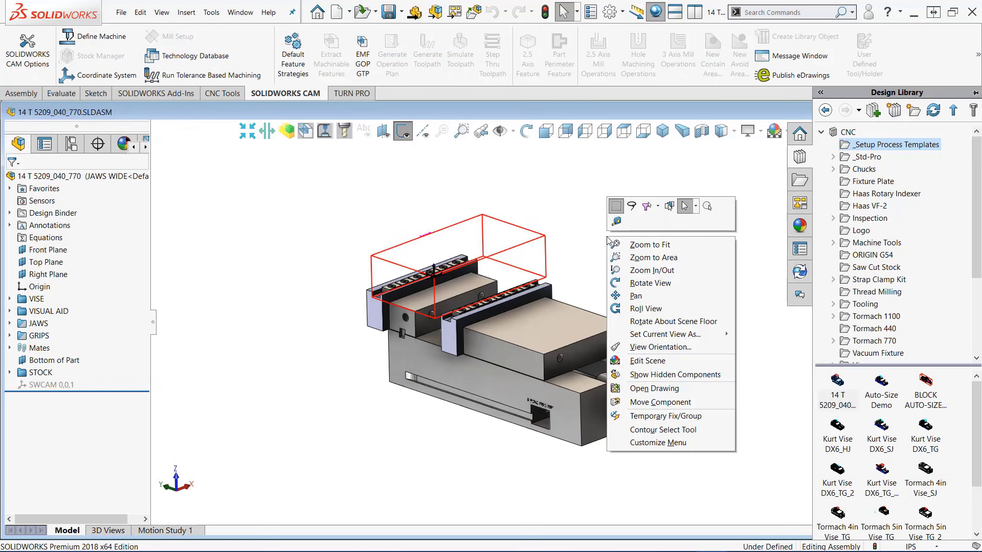
click(645, 388)
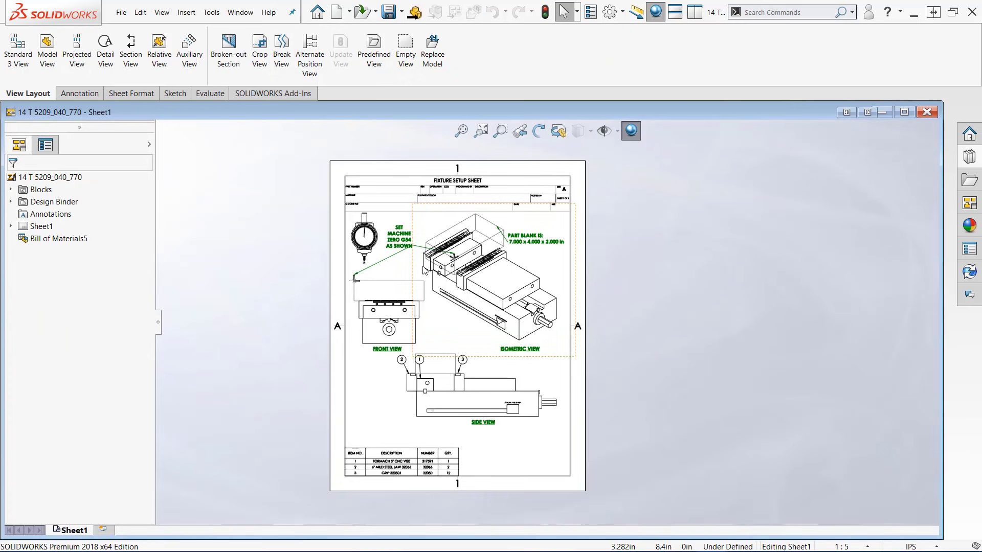
scroll(452, 281, down, 2)
scroll(511, 317, up, 2)
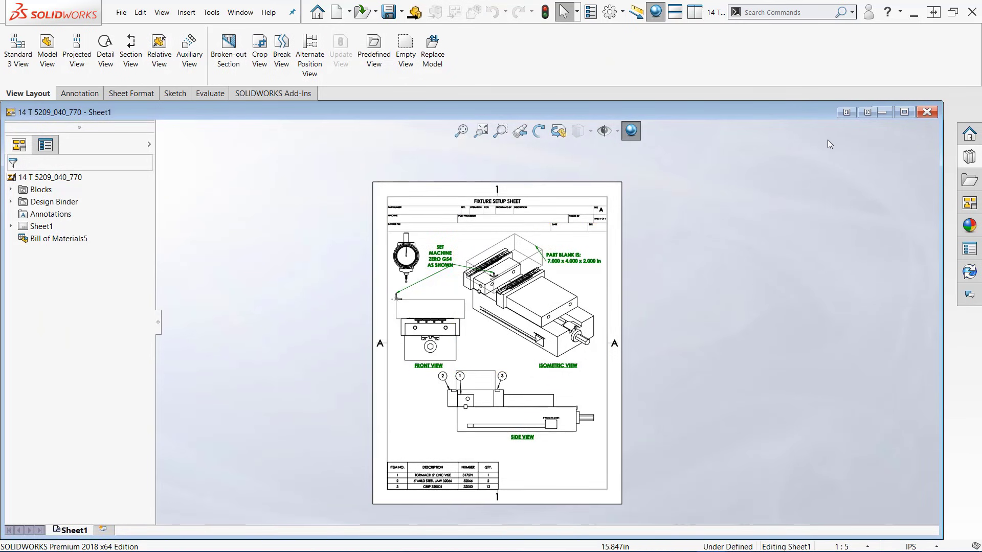
click(880, 112)
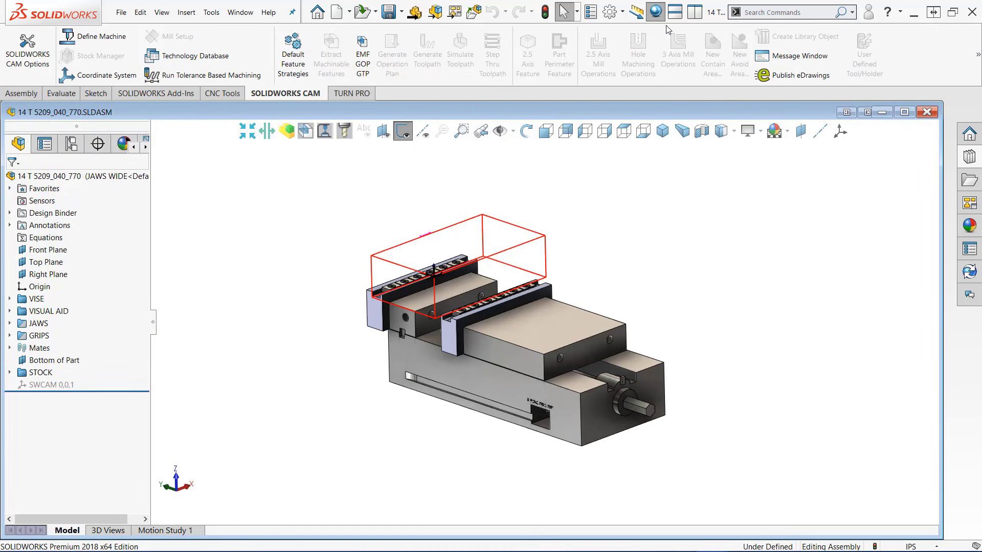
Insert the 14 T 5209 part into the vise assembly, then close the part window.
click(695, 11)
click(723, 243)
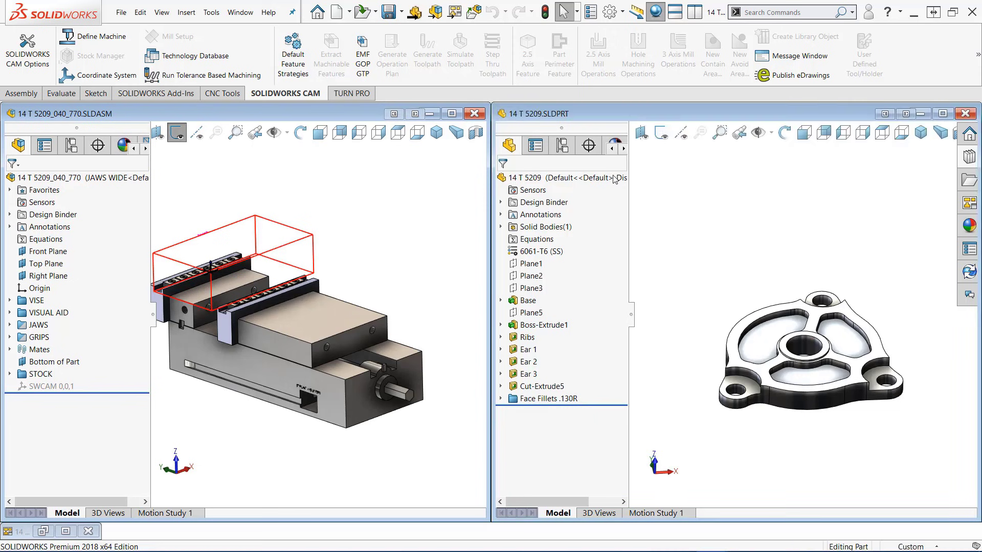
drag(562, 178, 311, 249)
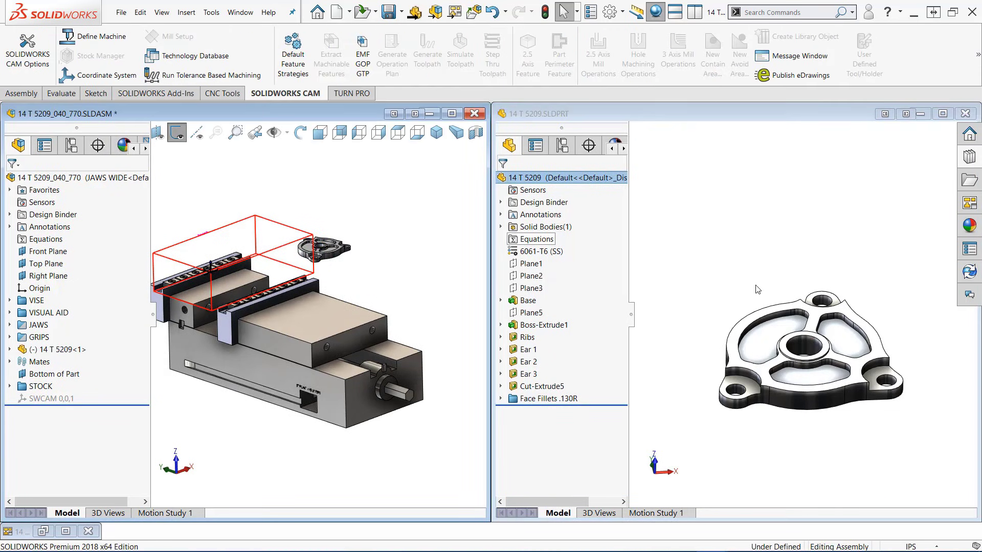
click(651, 169)
key(ctrl+w)
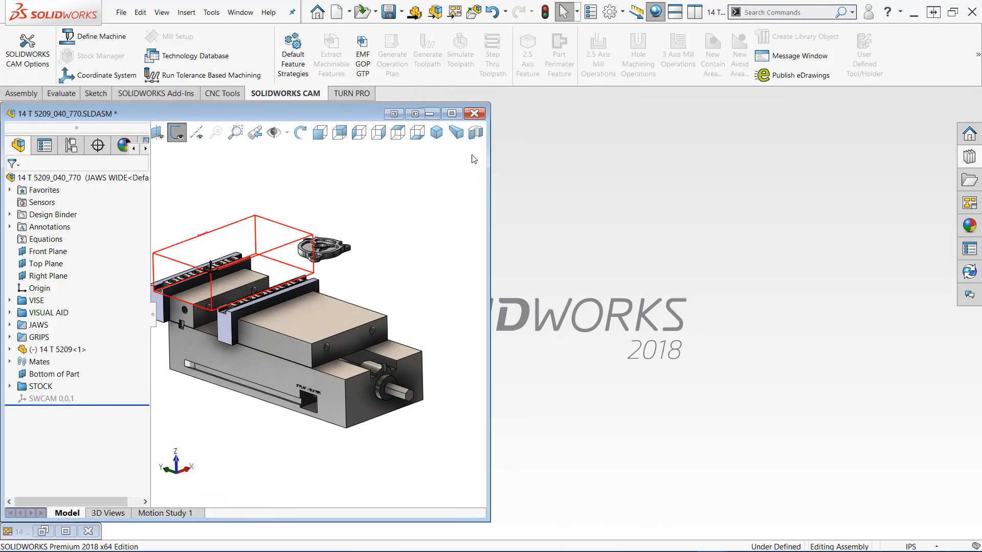
click(453, 115)
Mate the part's bottom face coincident with the Bottom of Part plane.
right_drag(233, 230, 244, 315)
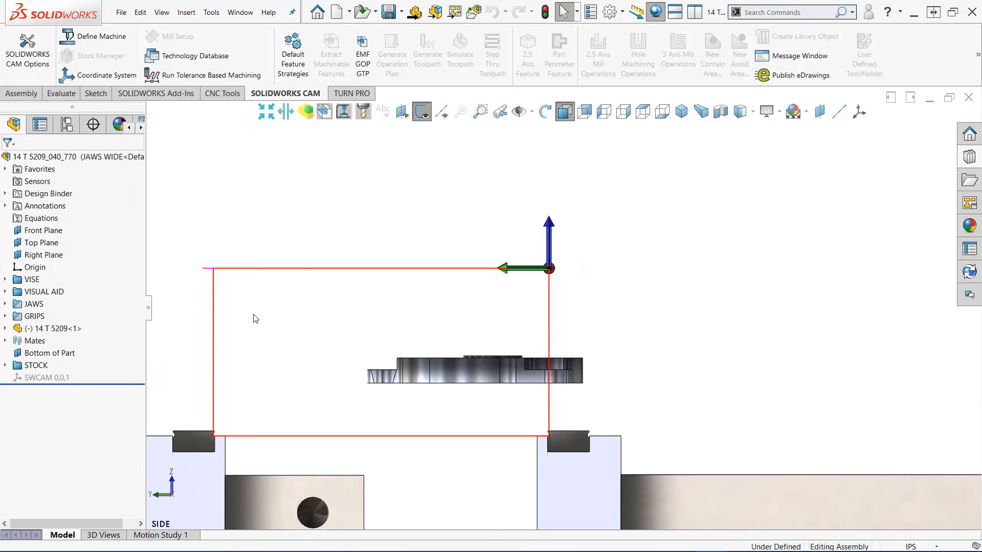
key(Down)
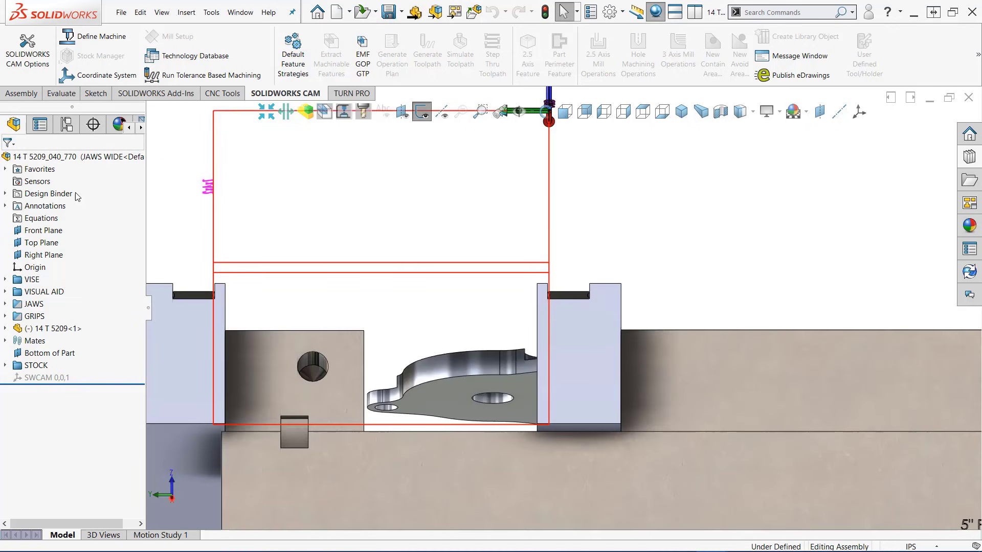
click(6, 169)
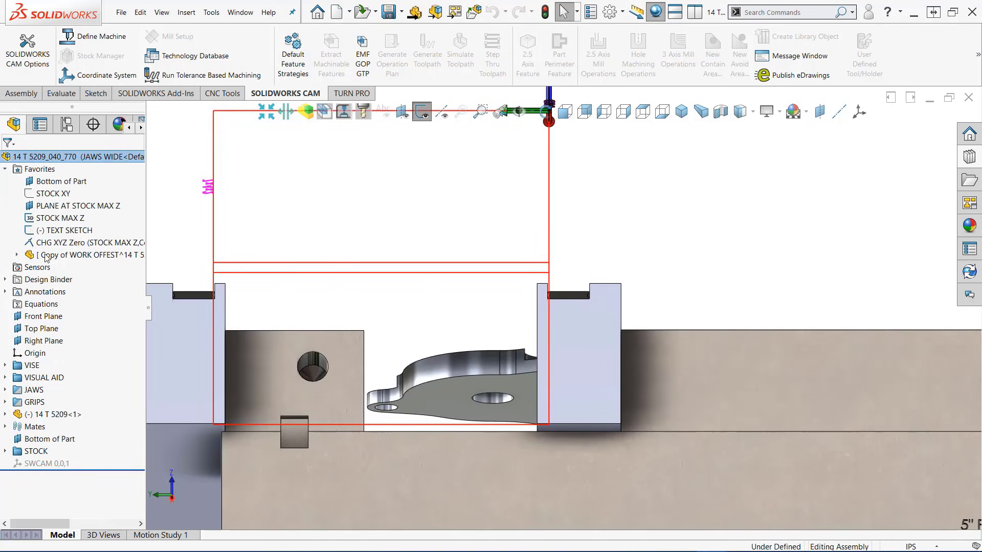
click(71, 186)
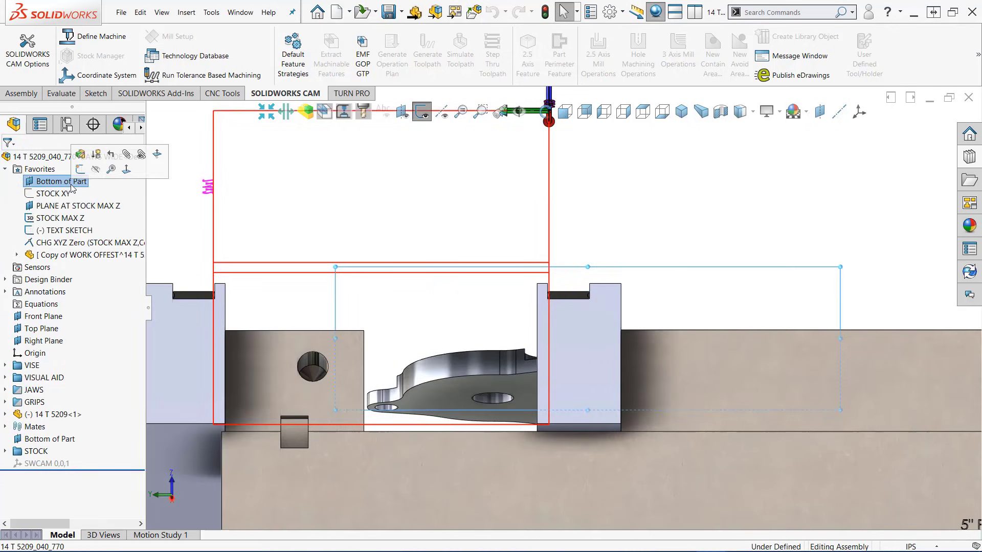
ctrl+click(448, 400)
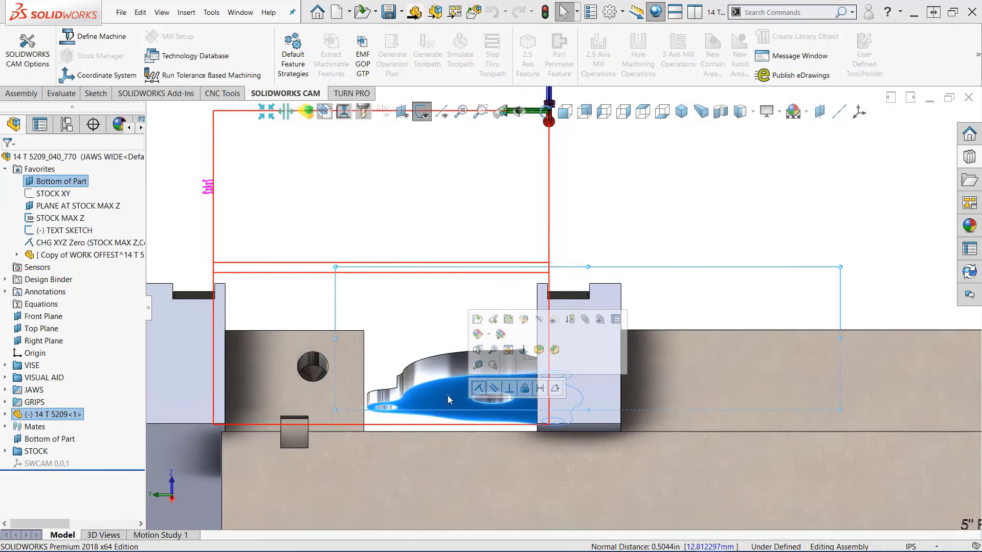
click(479, 388)
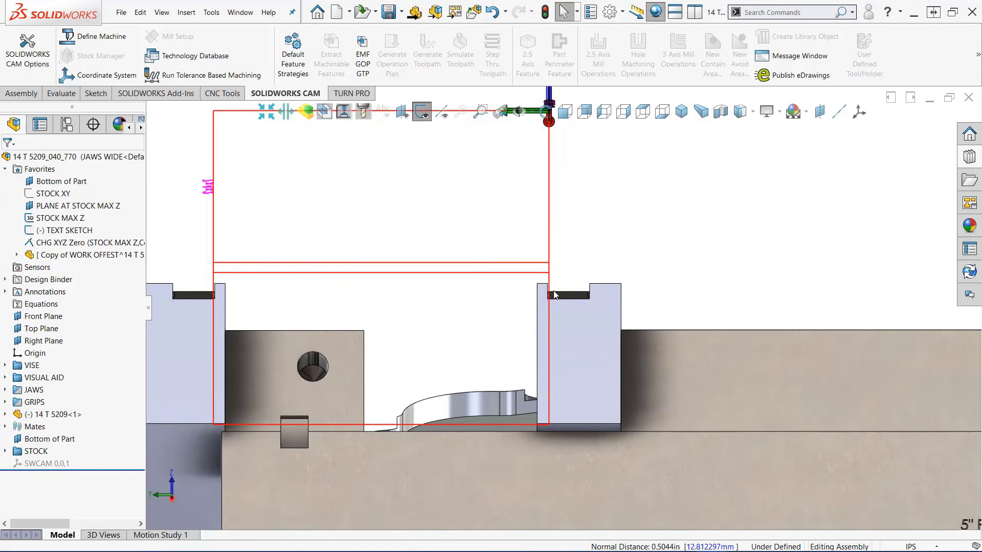
Auto-size the stock box with the Auto-Size Stock macro from isometric view.
key(ctrl+7)
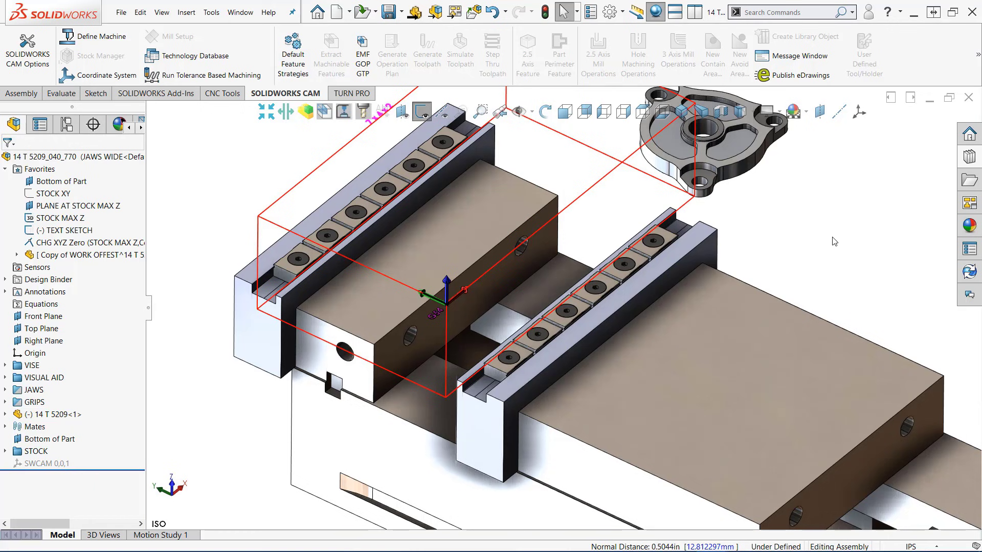
key(s)
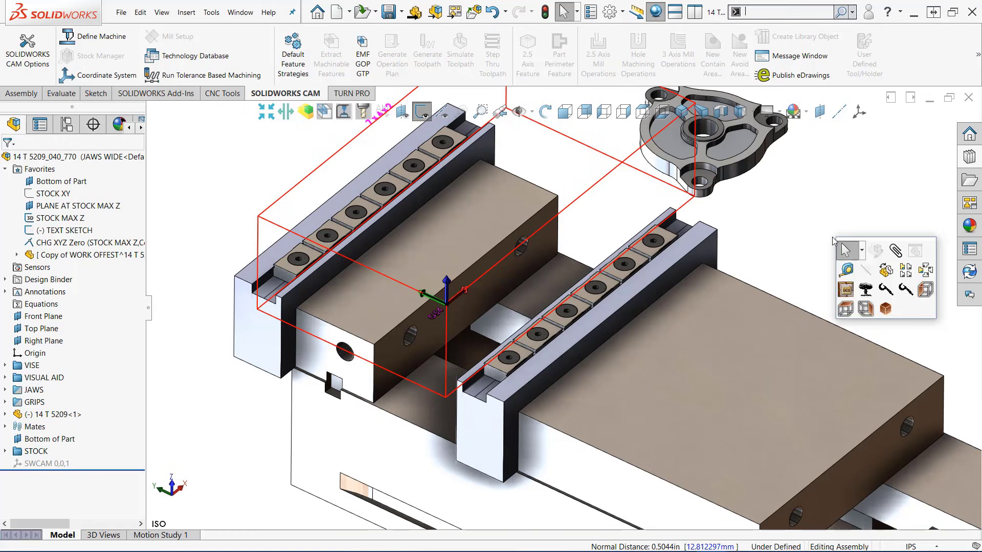
click(906, 290)
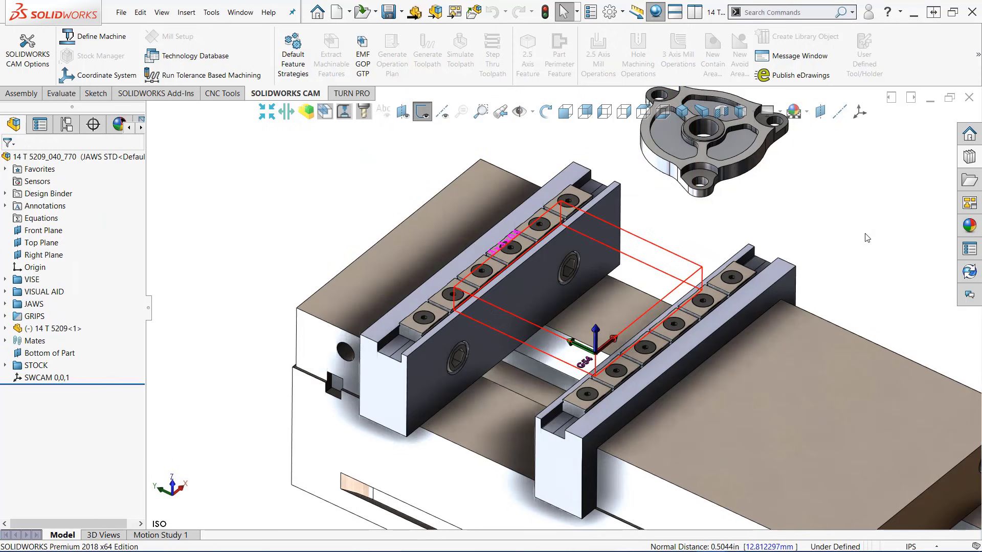
Isolate the part, move it inside the 3 x 3 x 0.5 stock in Top view, and fix it in all configurations.
right_click(734, 152)
click(768, 171)
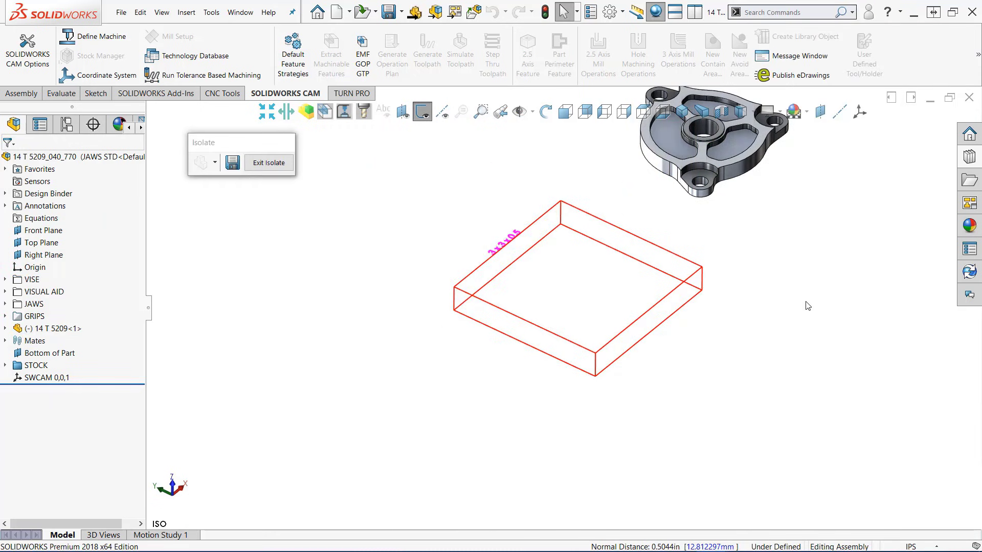
key(ctrl+5)
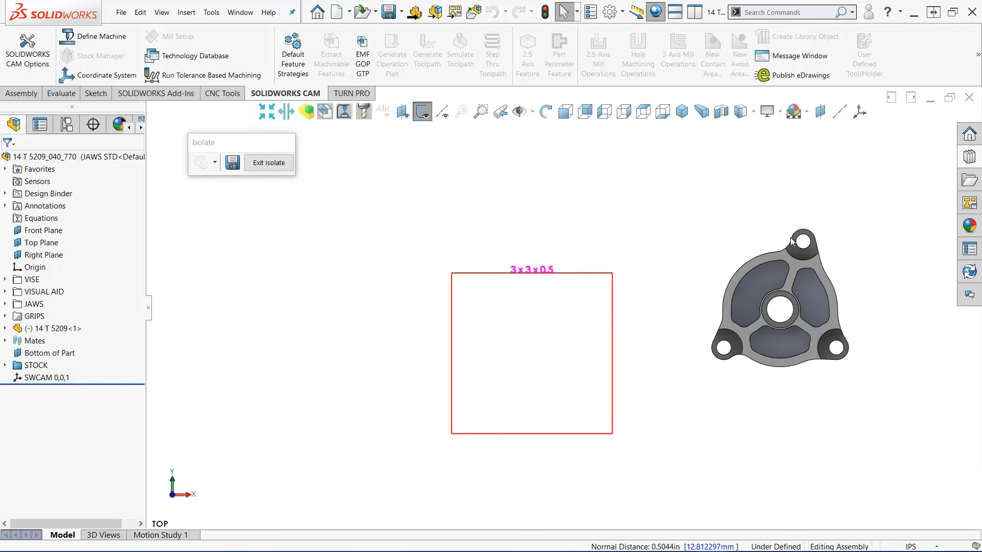
drag(772, 280, 522, 337)
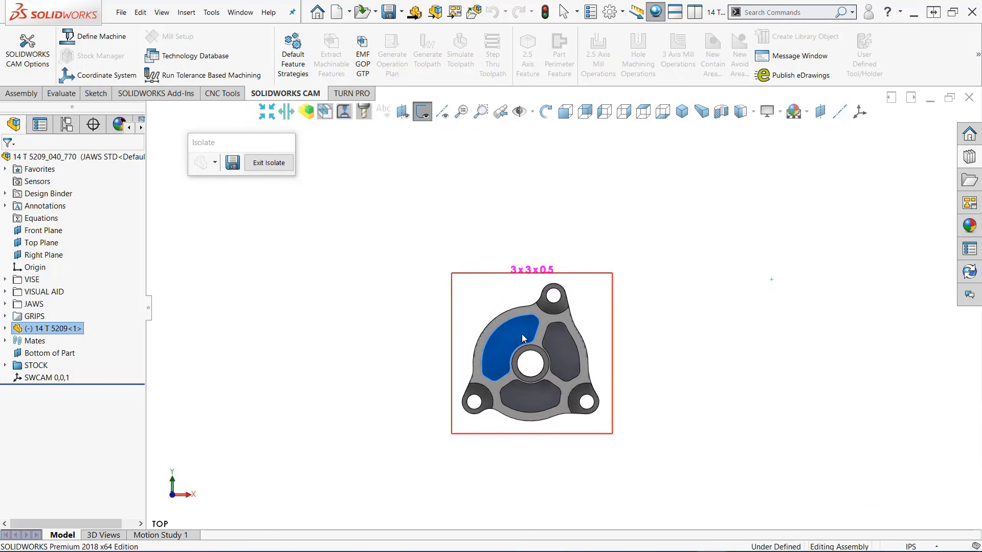
right_click(522, 334)
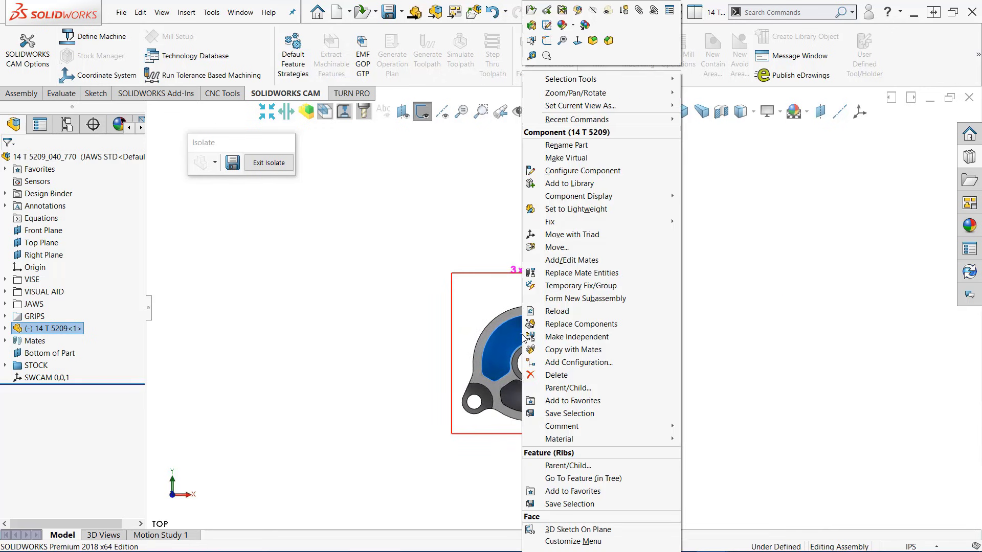
mouse_move(586, 225)
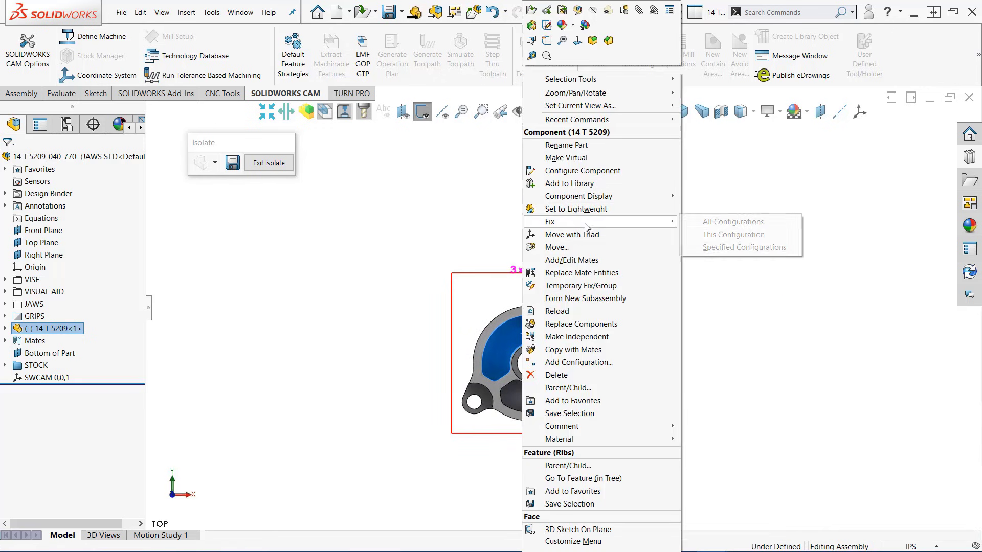
click(717, 223)
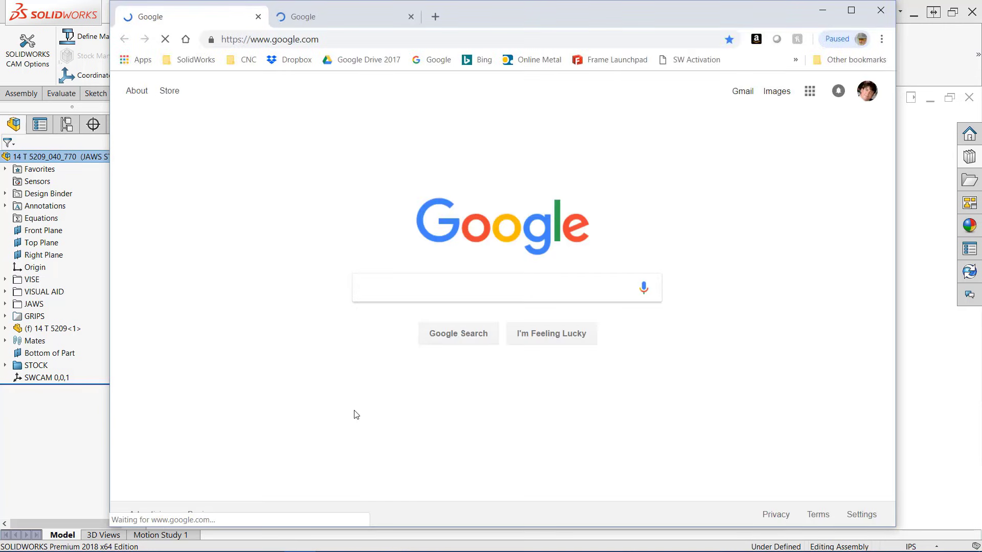
Review the 0.5" x 3" 6061-T6511 aluminium bar sizes and prices on OnlineMetals.com, then close Chrome.
mouse_move(534, 144)
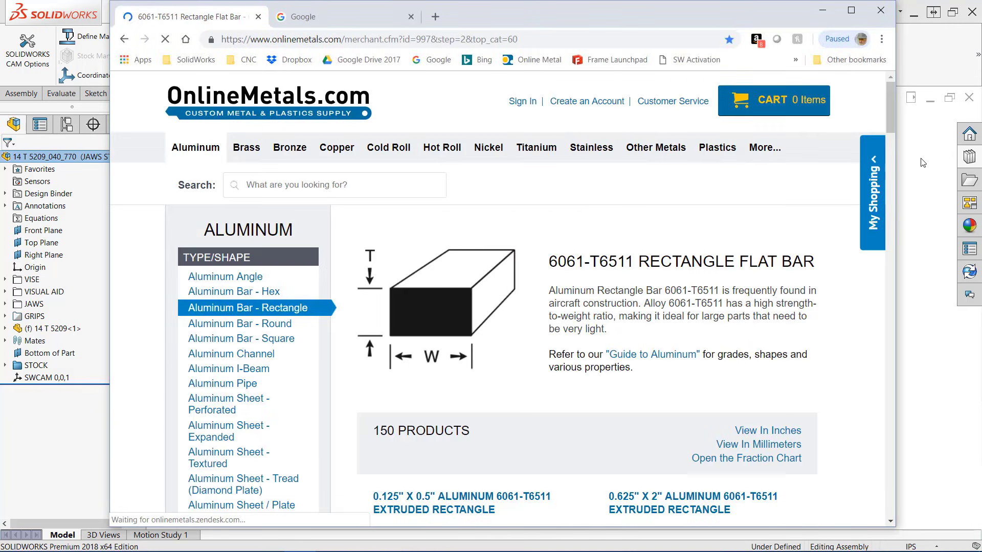
scroll(891, 221, down, 10)
scroll(891, 221, down, 20)
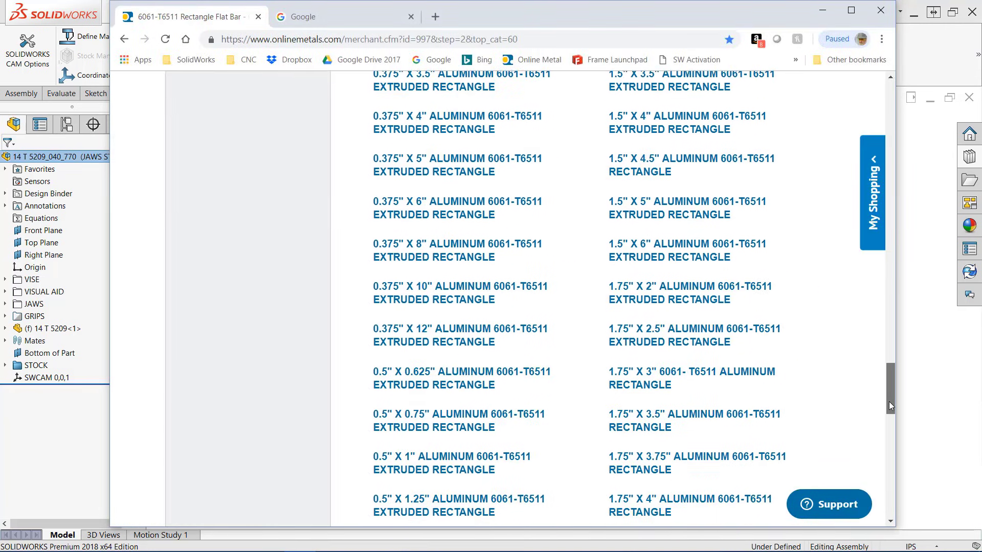
scroll(446, 228, down, 7)
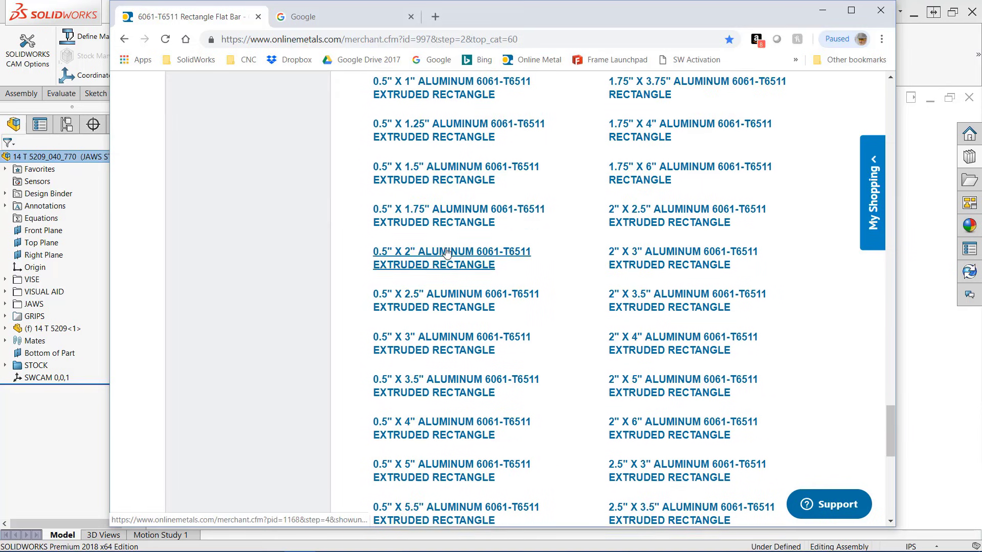
click(433, 211)
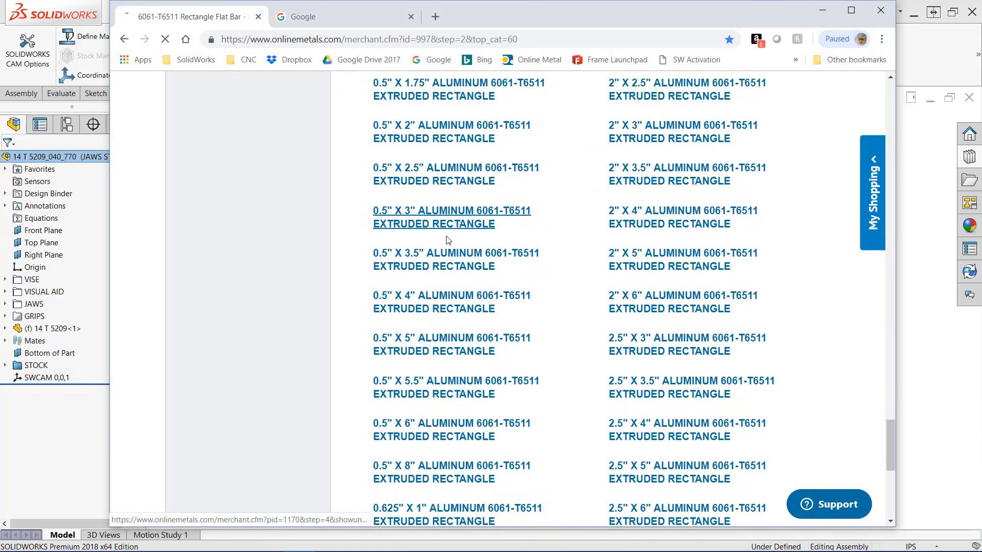
scroll(675, 306, down, 6)
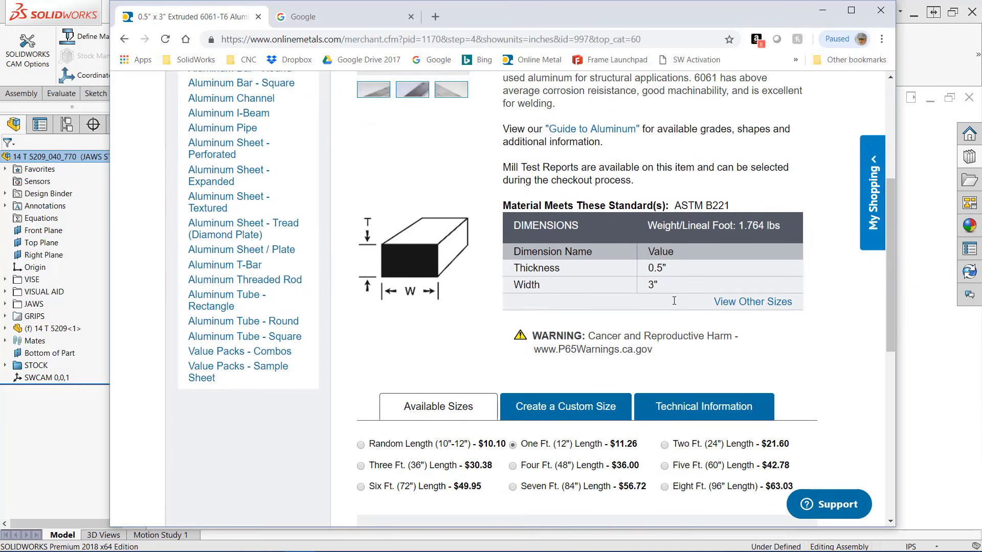
scroll(675, 305, down, 1)
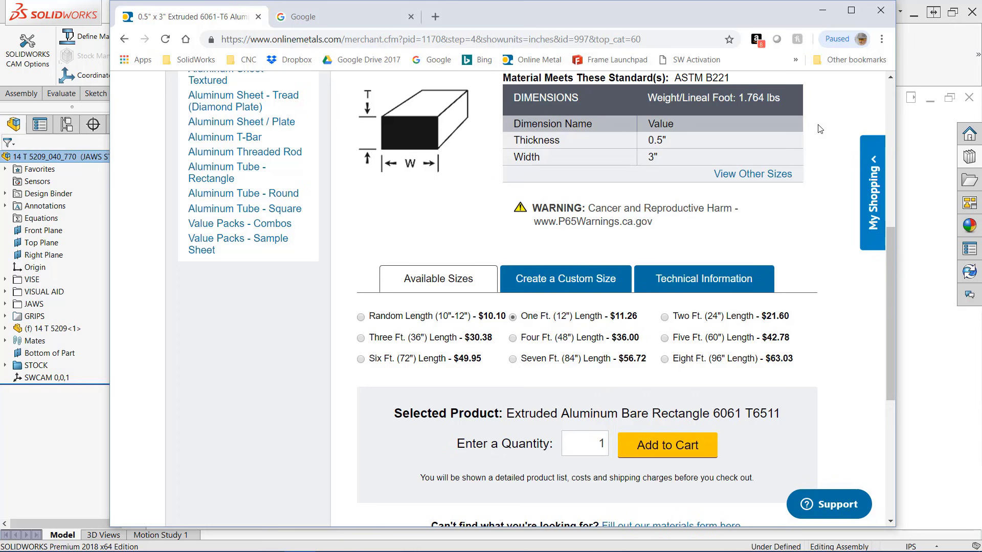
drag(887, 310, 893, 128)
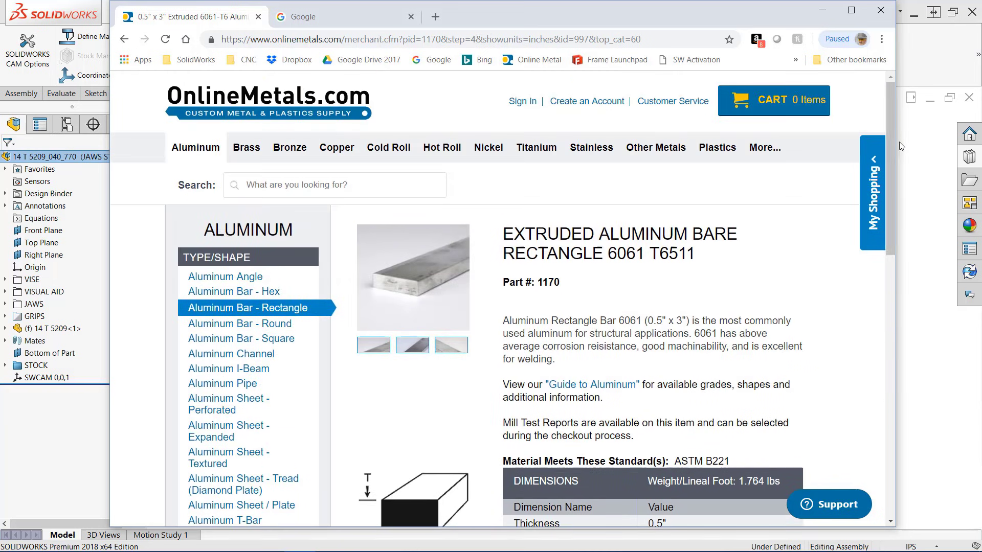
click(880, 11)
click(275, 163)
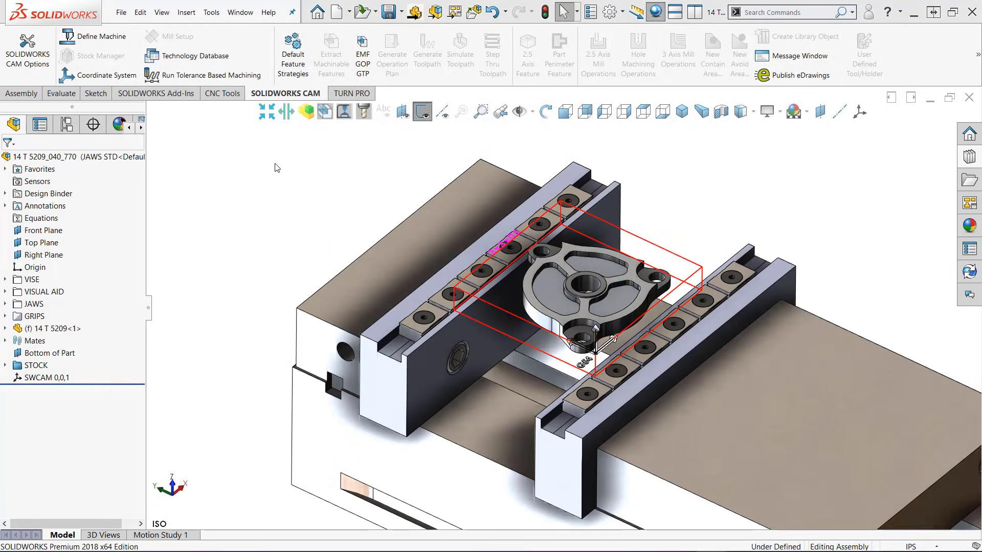
Select the eight extra grips on both jaws and hide them.
click(584, 197)
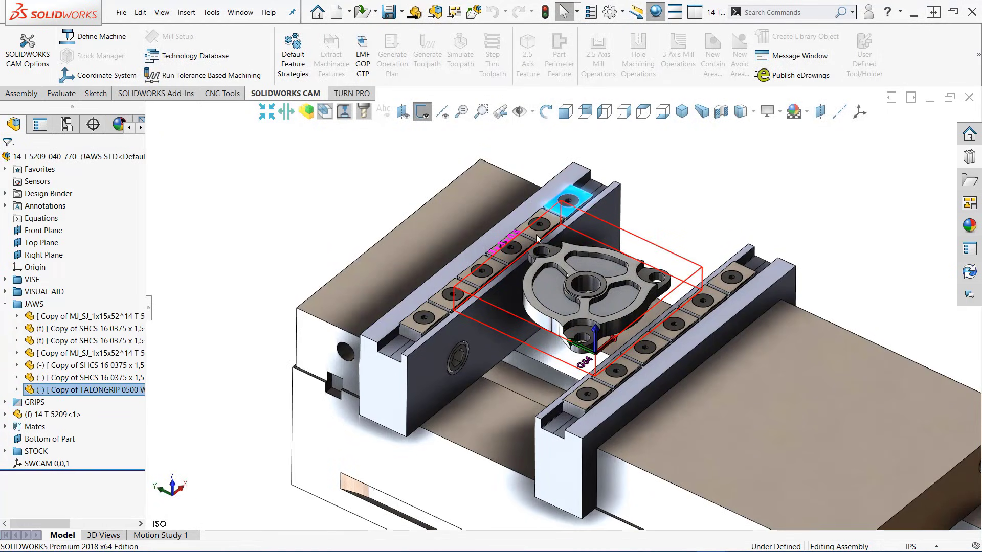
ctrl+click(511, 247)
ctrl+click(480, 271)
ctrl+click(423, 317)
ctrl+click(731, 277)
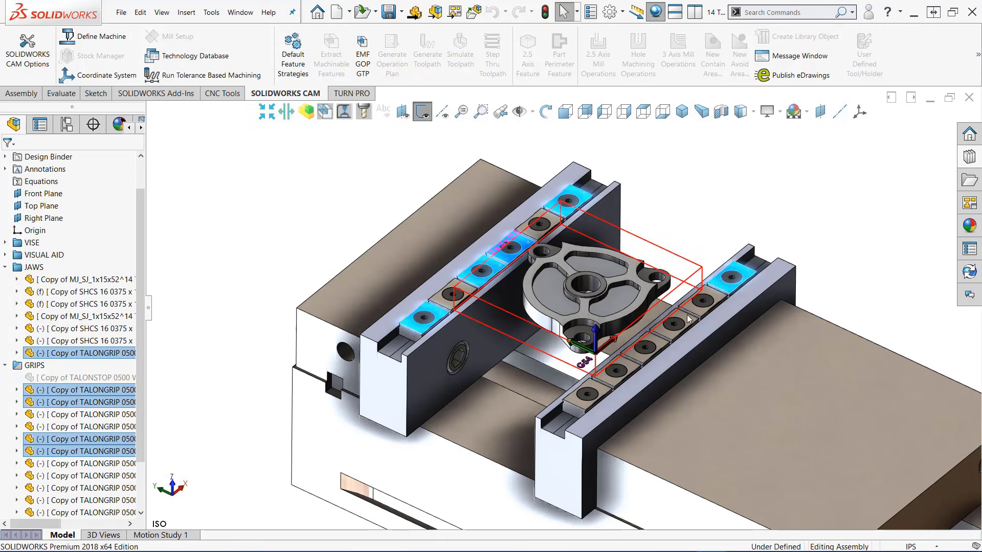
ctrl+click(674, 324)
ctrl+click(645, 348)
ctrl+click(588, 392)
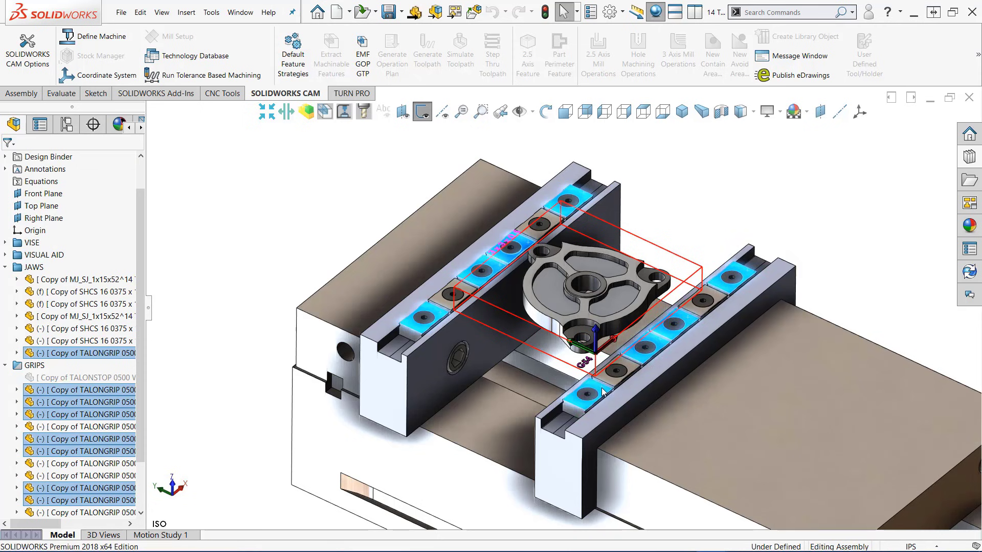
key(ctrl+Tab)
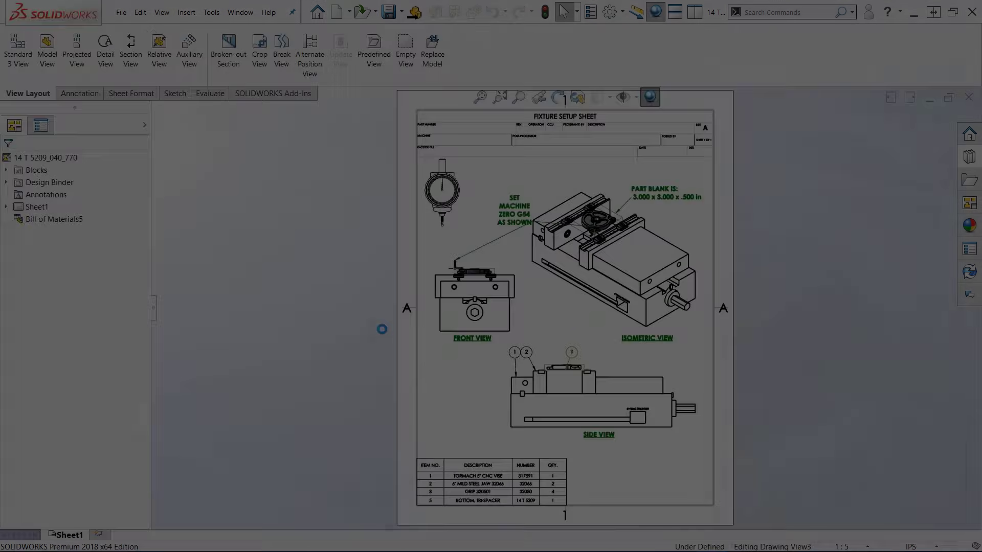
Compare with the fixture setup drawing's 3.000 x 3.000 x .500 in blank, zoomed to fit.
scroll(653, 205, down, 2)
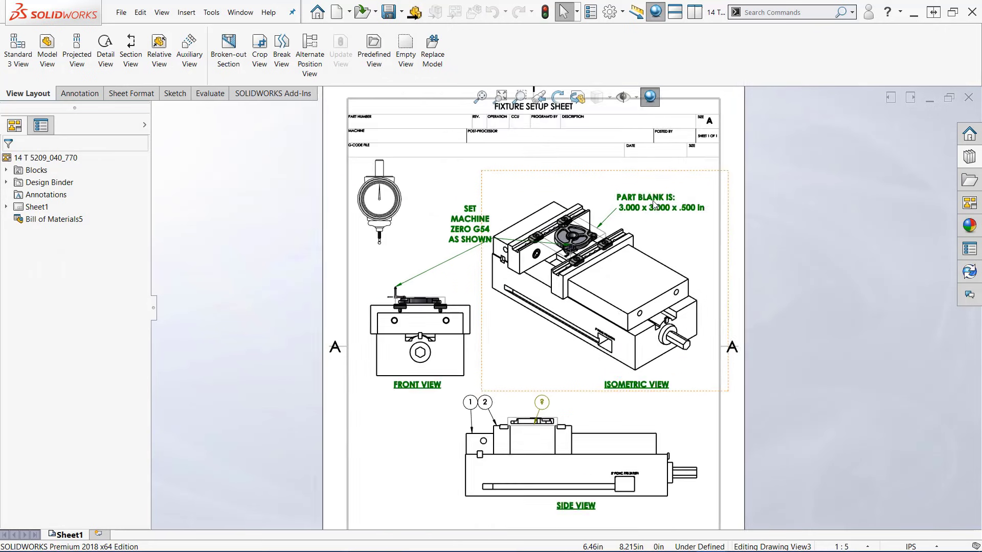
scroll(654, 204, down, 2)
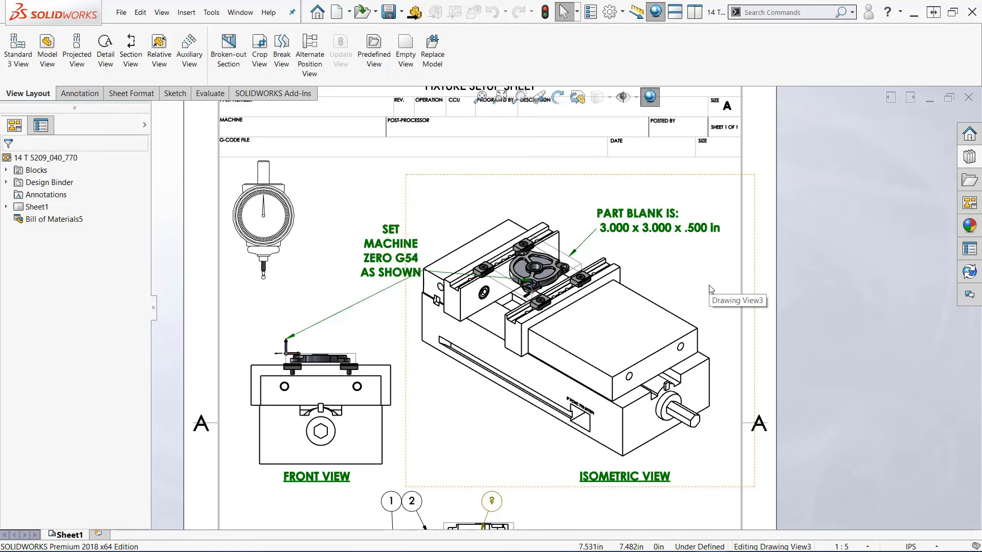
key(f)
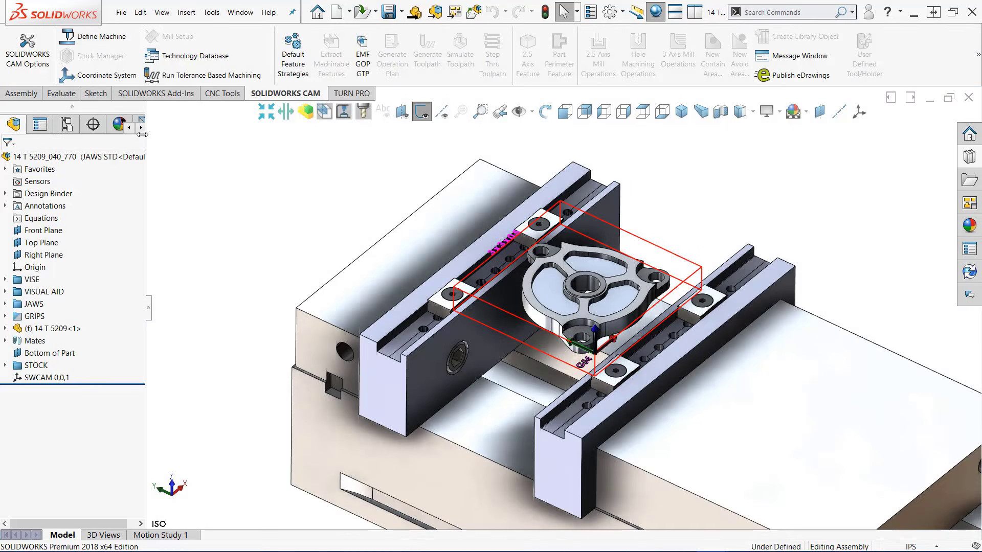
In the CAM NC Manager, add the tri-spacer part through Part Manager.
click(141, 128)
click(141, 128)
click(141, 127)
click(142, 127)
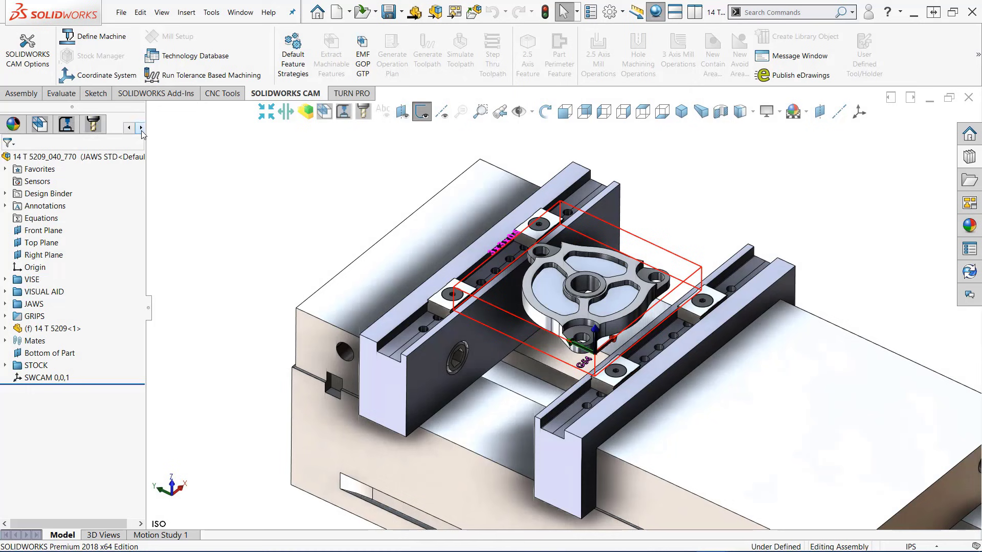
click(40, 124)
double_click(66, 163)
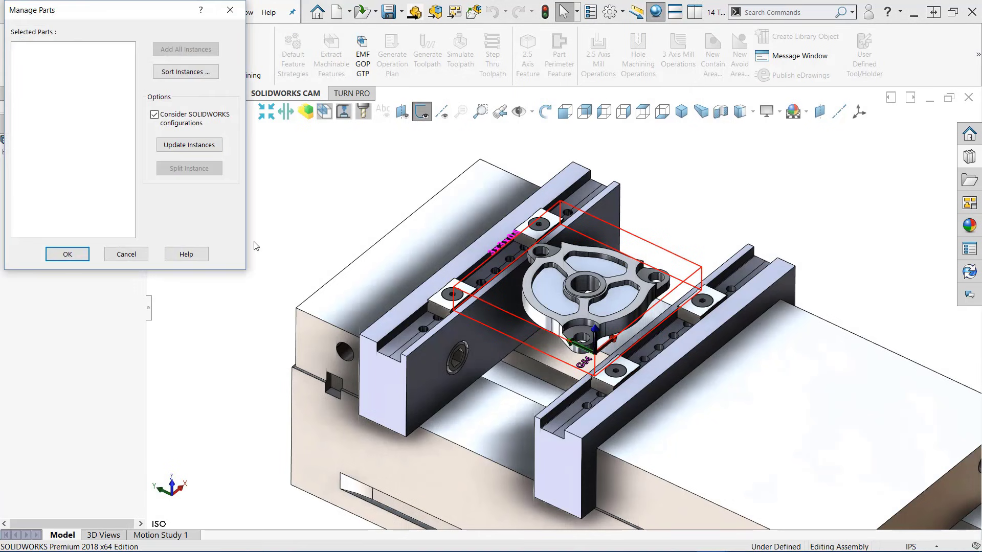
click(543, 311)
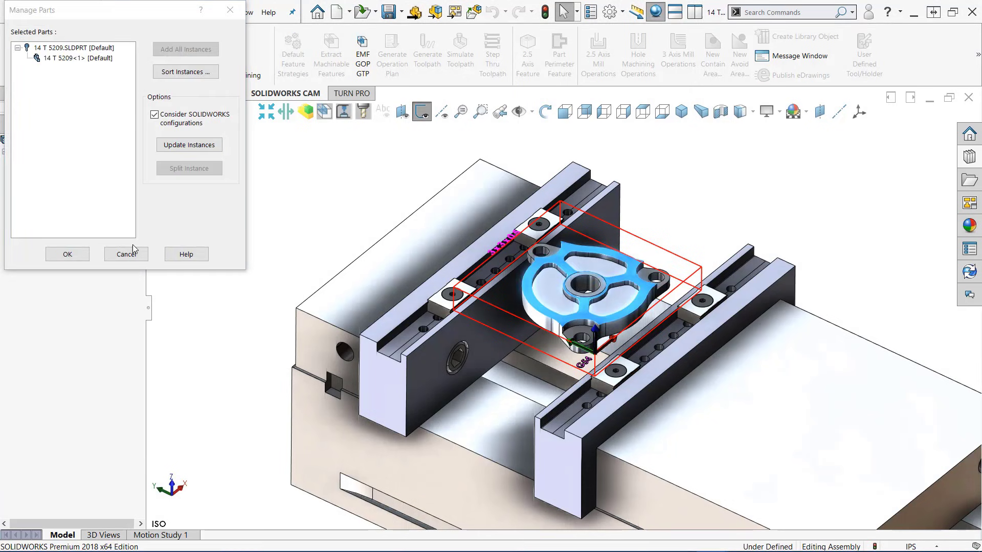
click(68, 254)
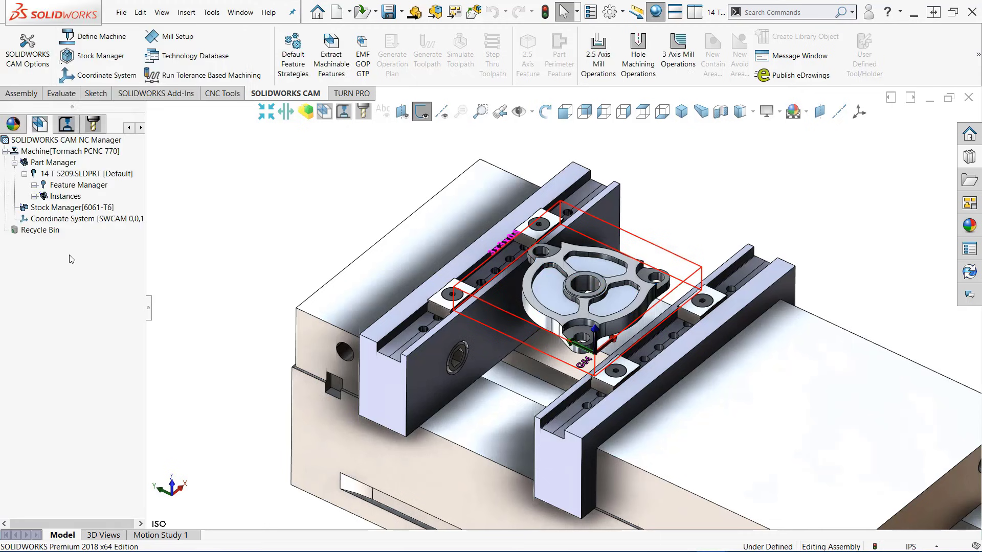
Insert Mill Part Setup1 with its machining direction set.
click(34, 185)
right_click(83, 187)
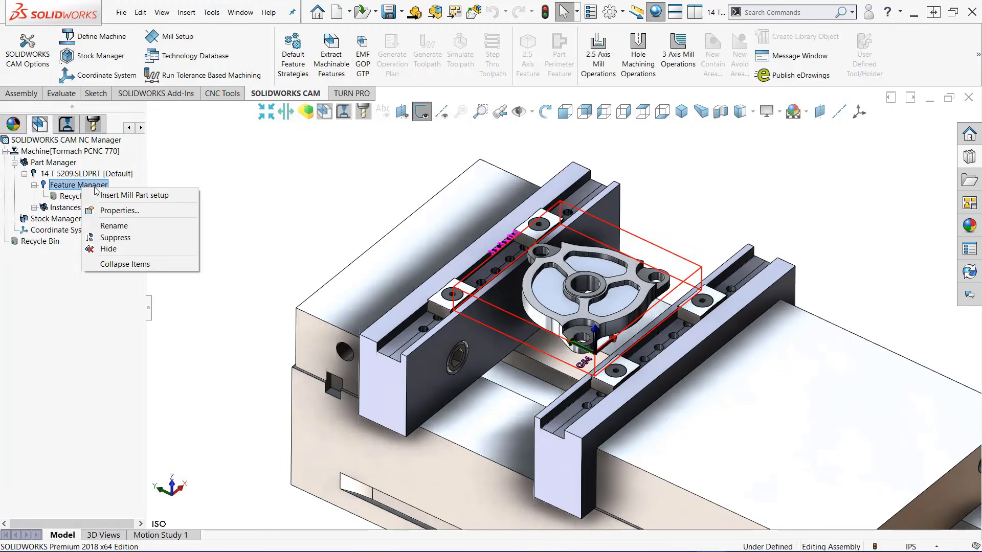
click(123, 197)
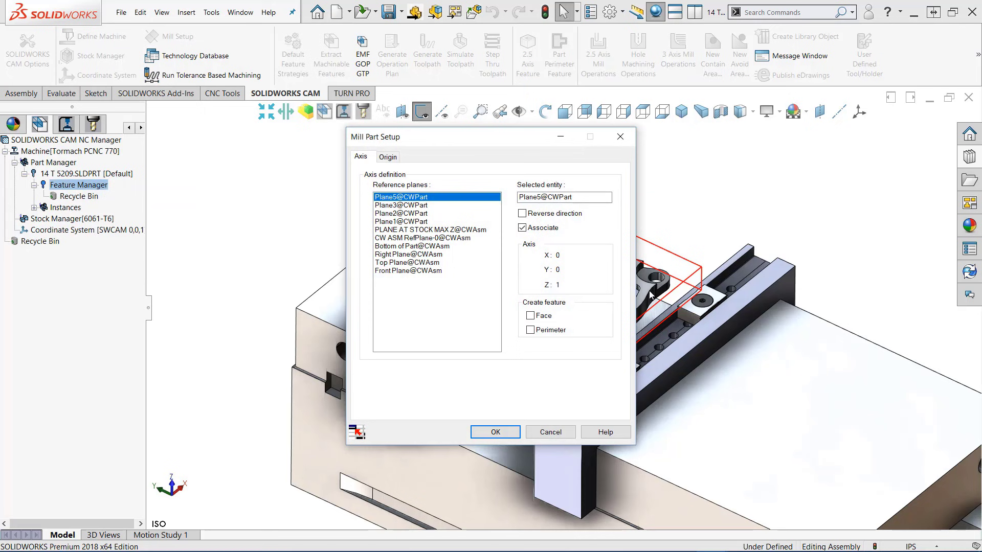
click(646, 336)
click(496, 432)
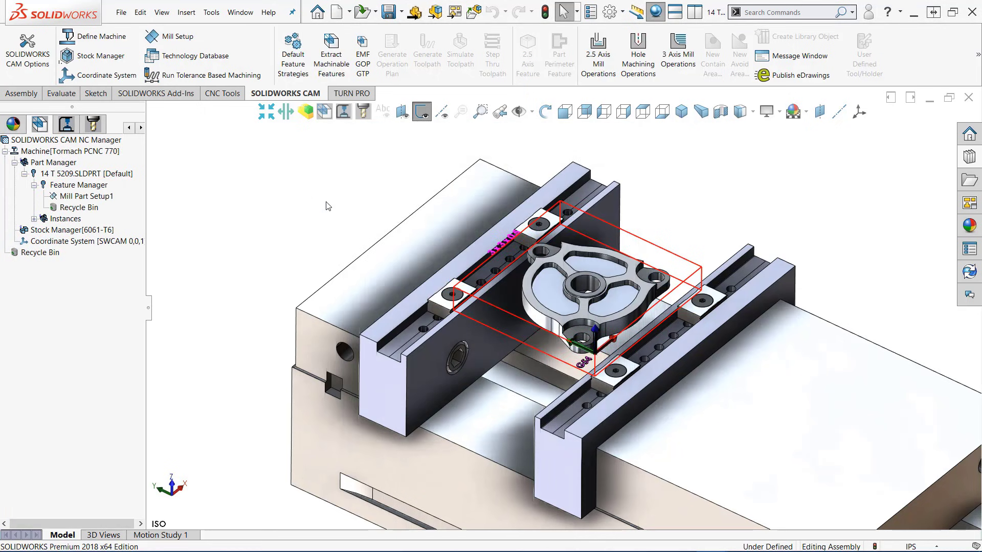
Define the 3 x 3 x 0.5 in stock by extruding up to PLANE AT STOCK MAX Z.
double_click(95, 230)
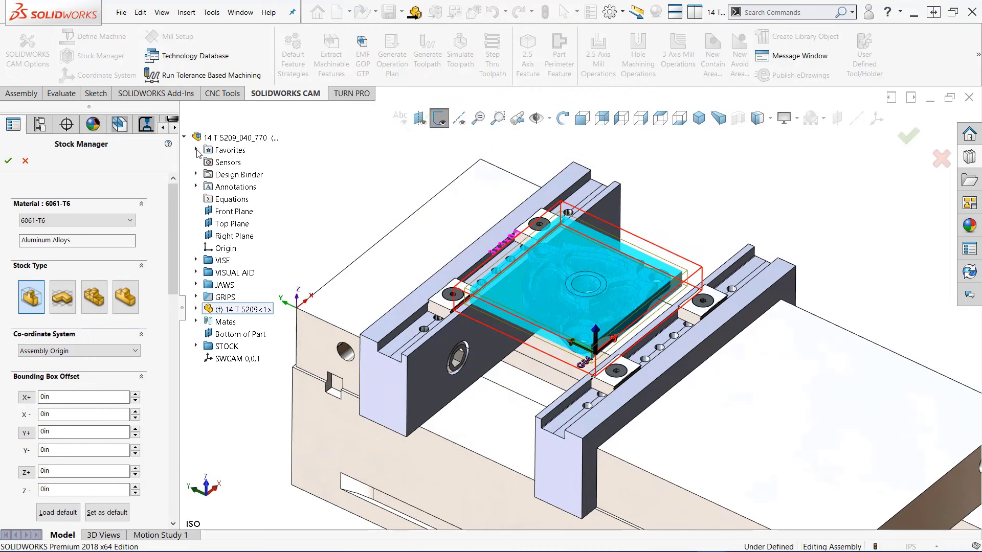
click(196, 150)
click(242, 188)
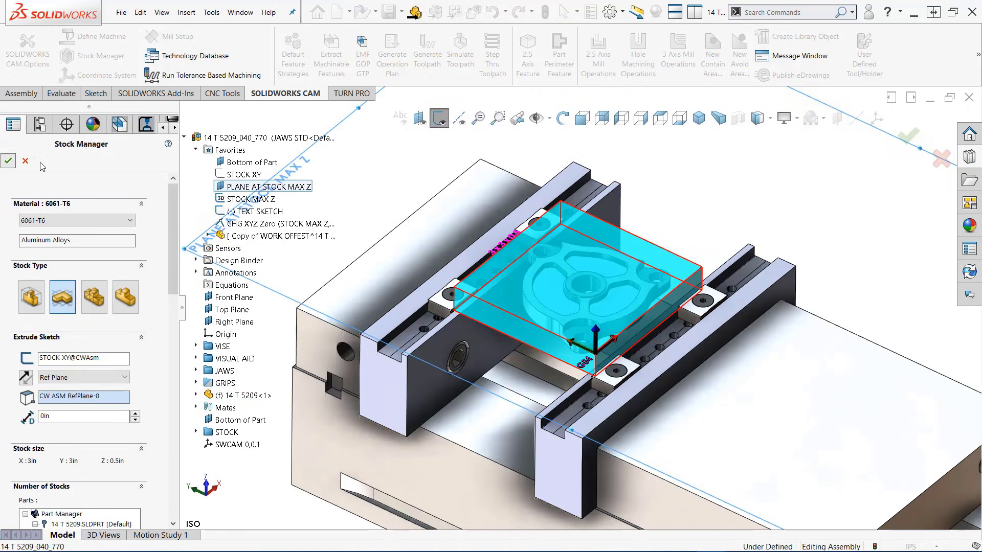
click(8, 161)
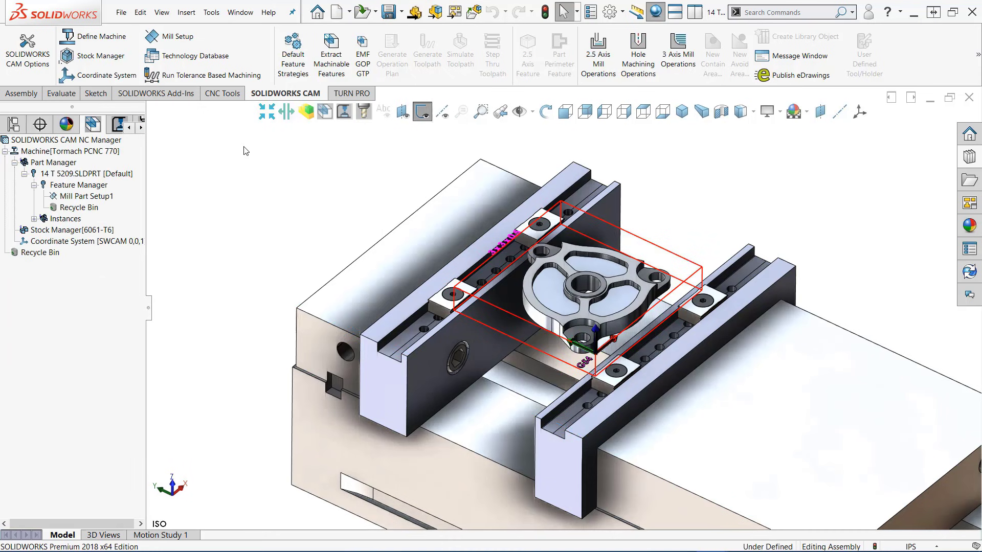
Confirm SWCAM 0,0,1 as the fixture coordinate system.
right_click(123, 241)
click(136, 249)
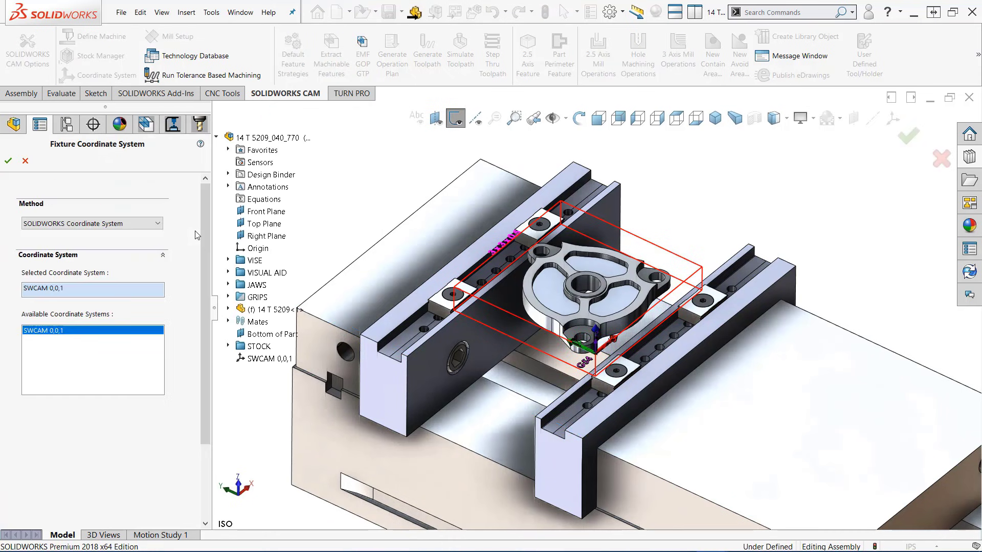
click(12, 161)
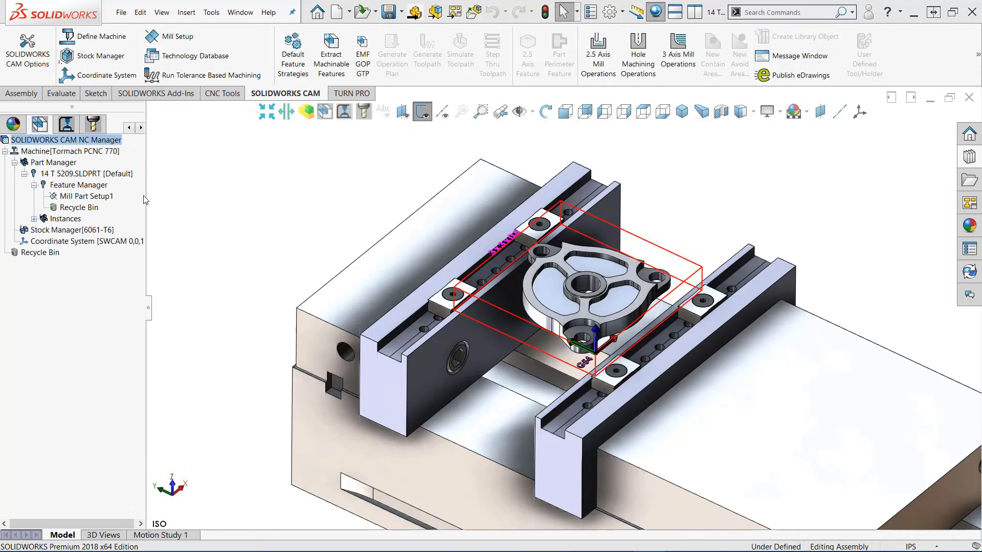
Add a perimeter open pocket ending at the part bottom, then generate Rough Mill1 and Contour Mill1 from it.
click(98, 197)
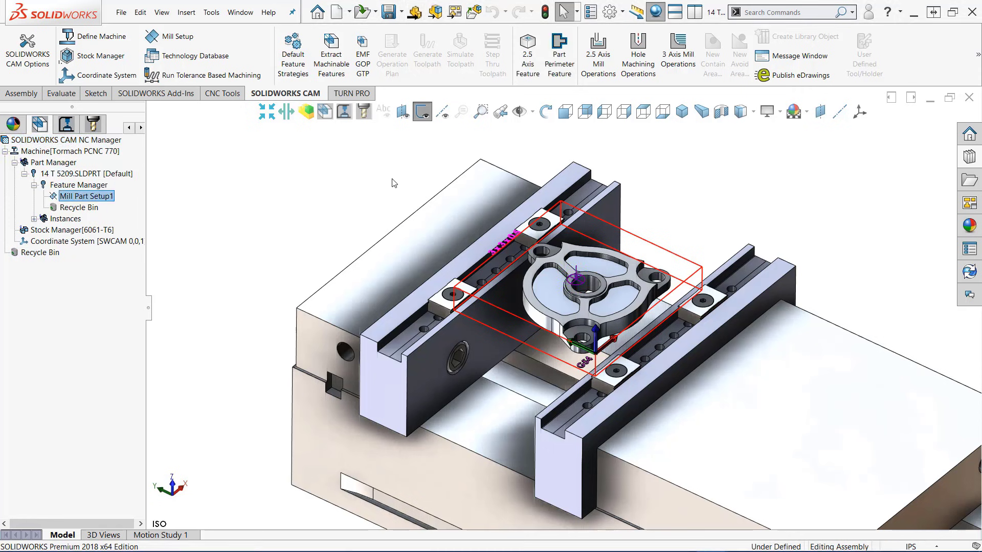
click(562, 62)
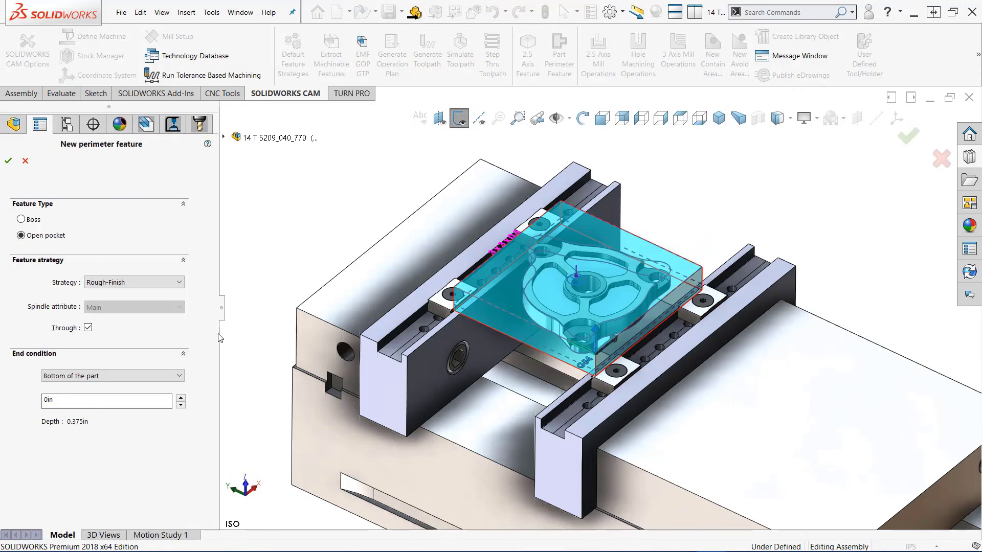
click(184, 376)
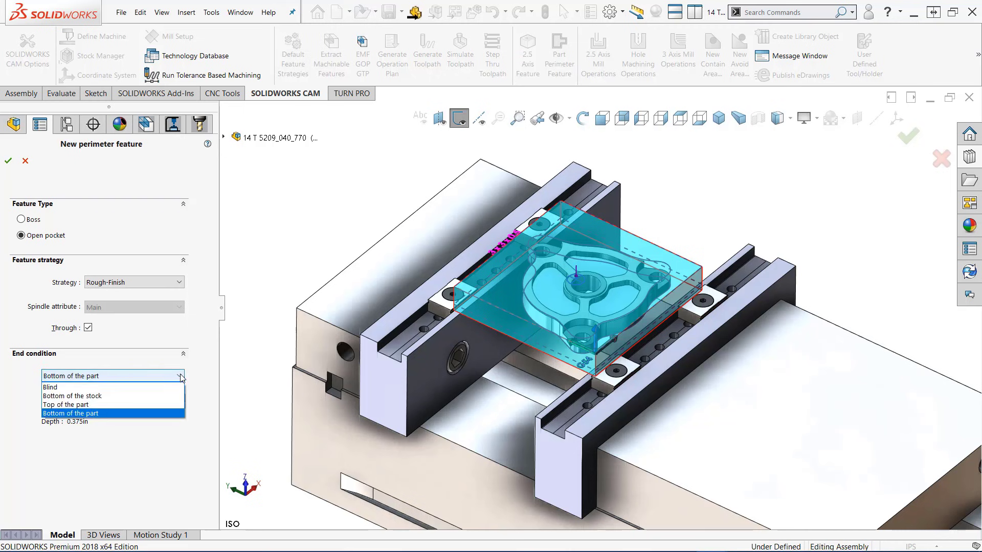
click(145, 413)
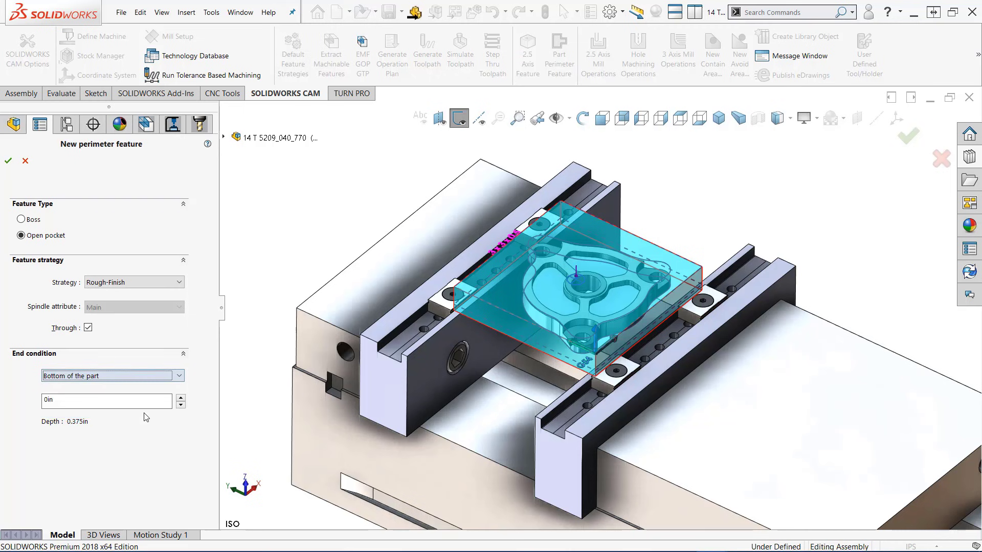
click(8, 161)
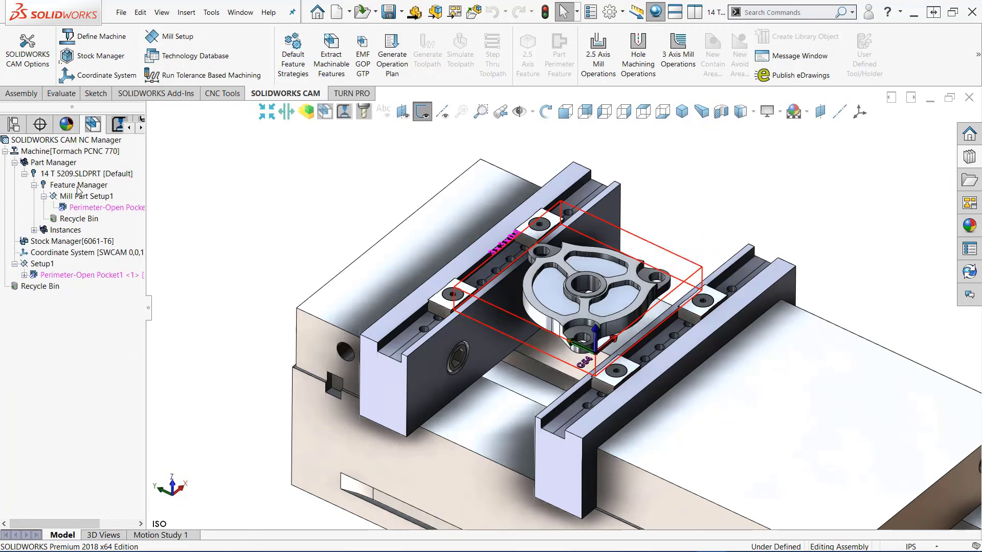
right_click(107, 276)
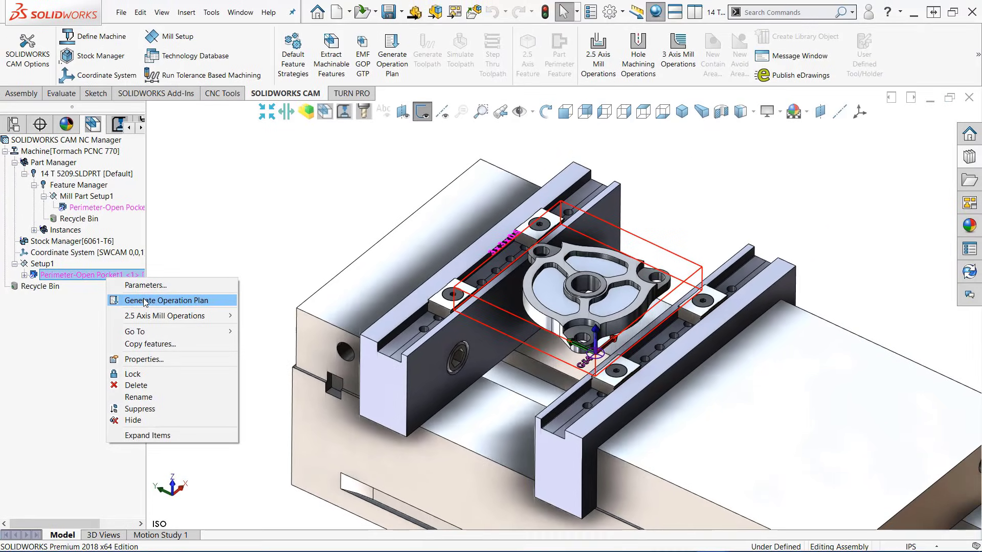
click(145, 300)
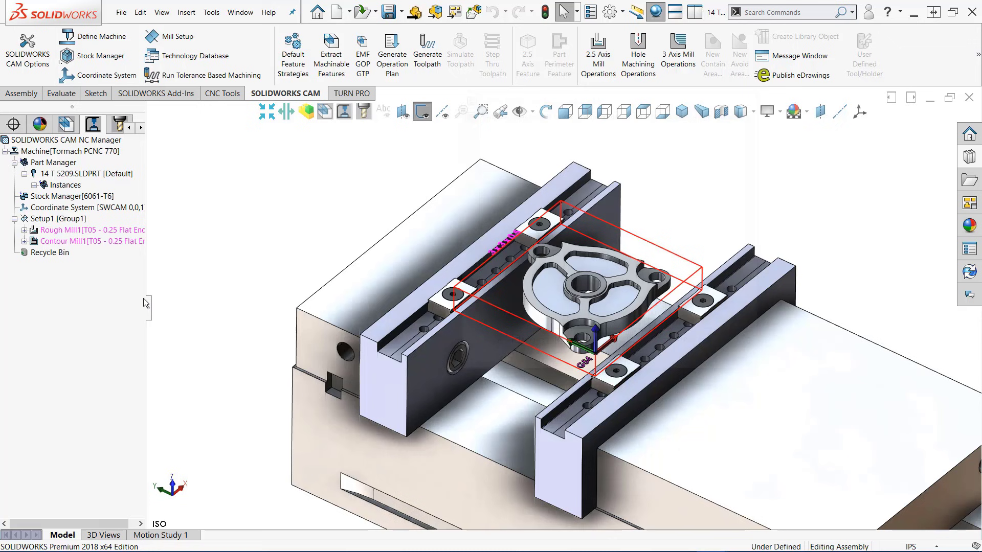
Generate Setup1 toolpaths and check Rough Mill1's 4.461 min machining time.
right_click(79, 220)
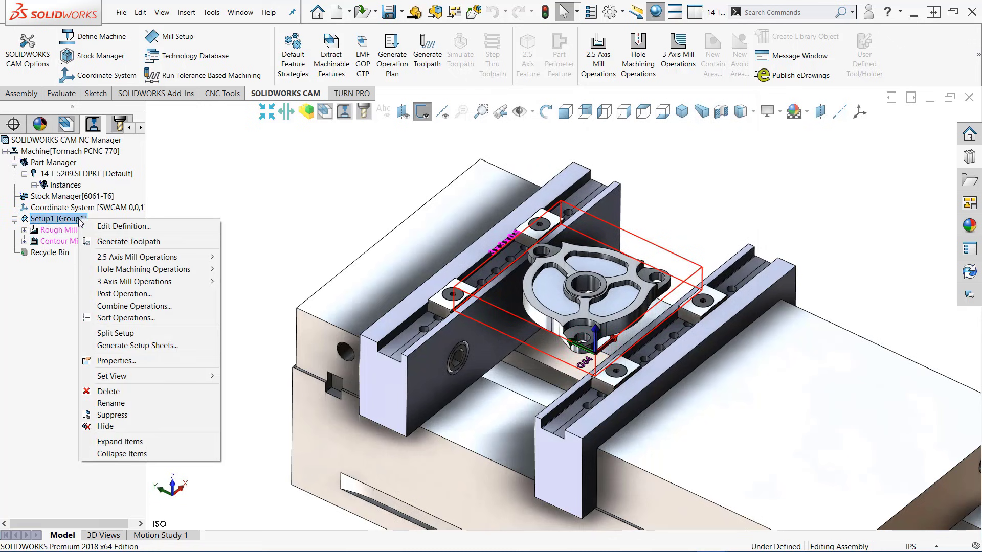
click(105, 241)
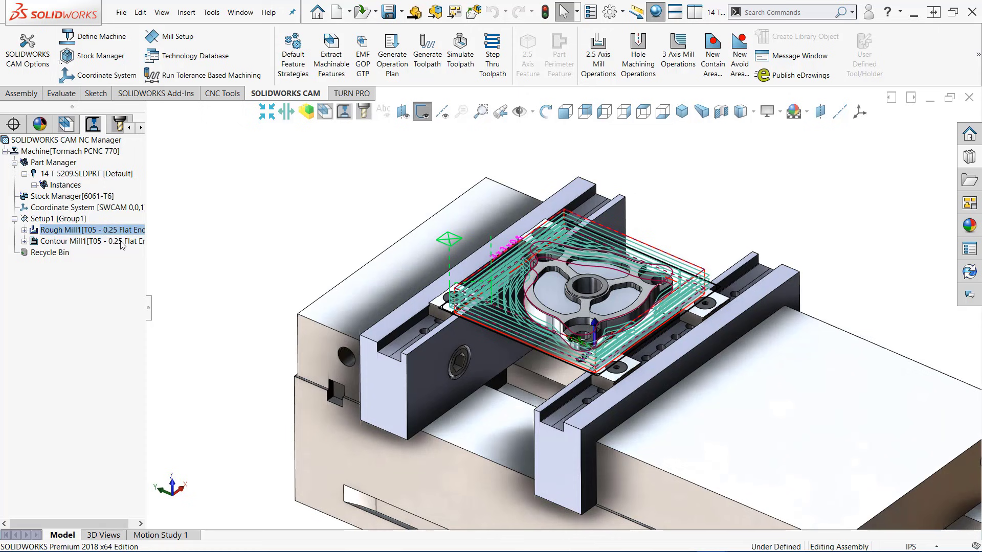
right_click(143, 230)
click(160, 238)
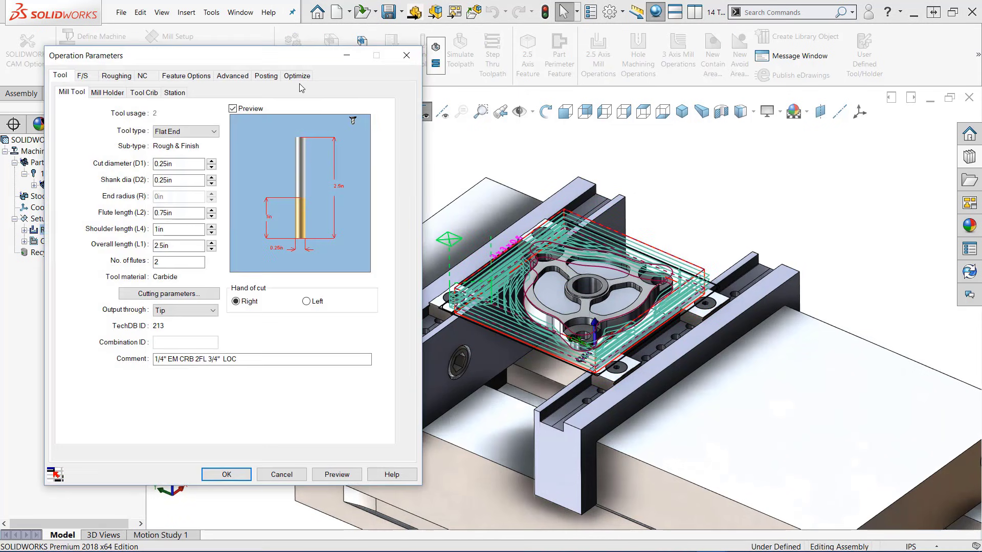
click(298, 77)
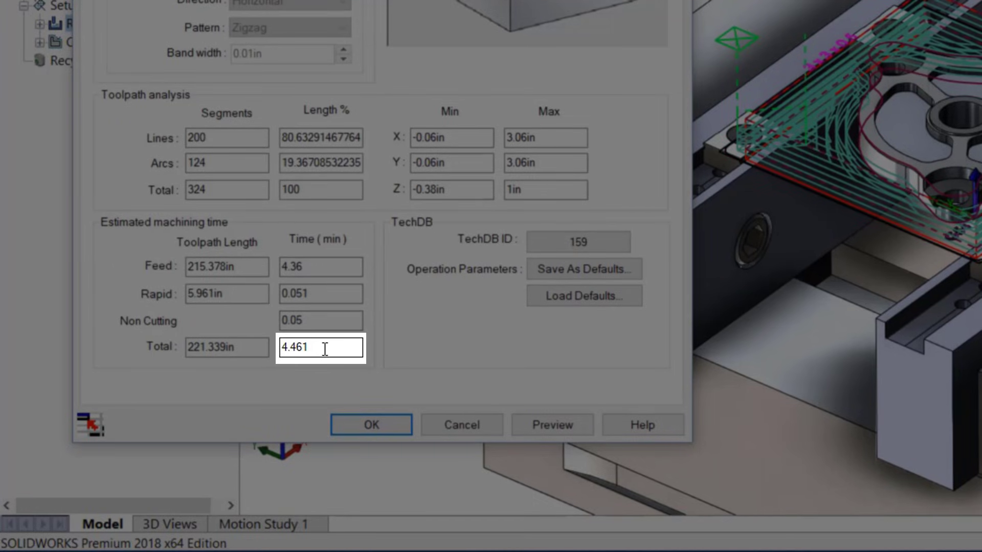
click(325, 349)
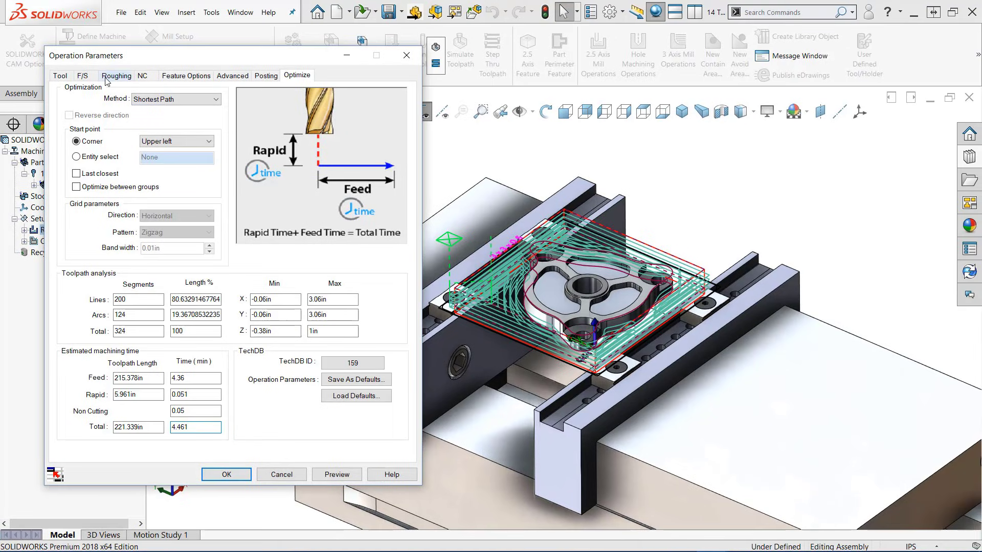
Give Rough Mill1 the T07 0.375 flat end mill and a VoluMill roughing pattern.
click(60, 75)
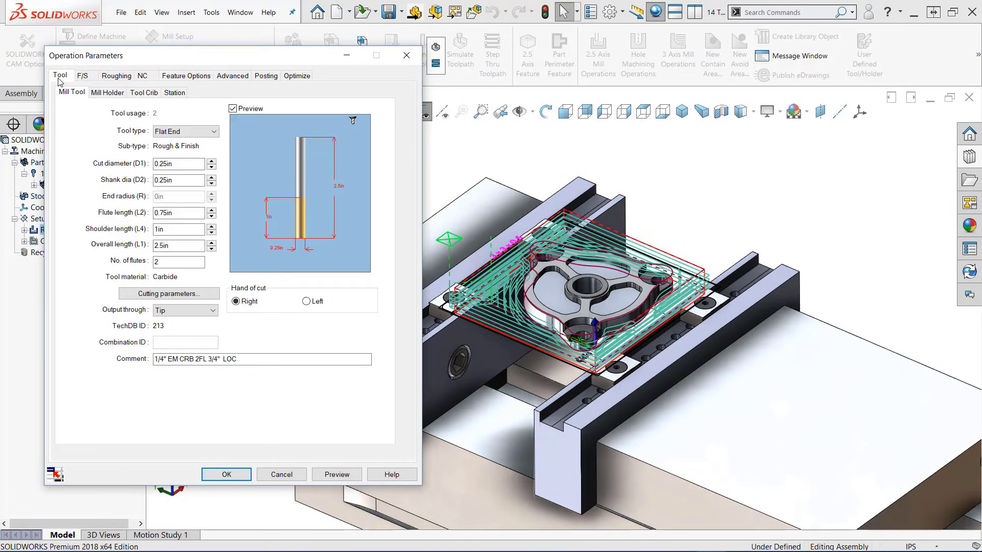
click(151, 93)
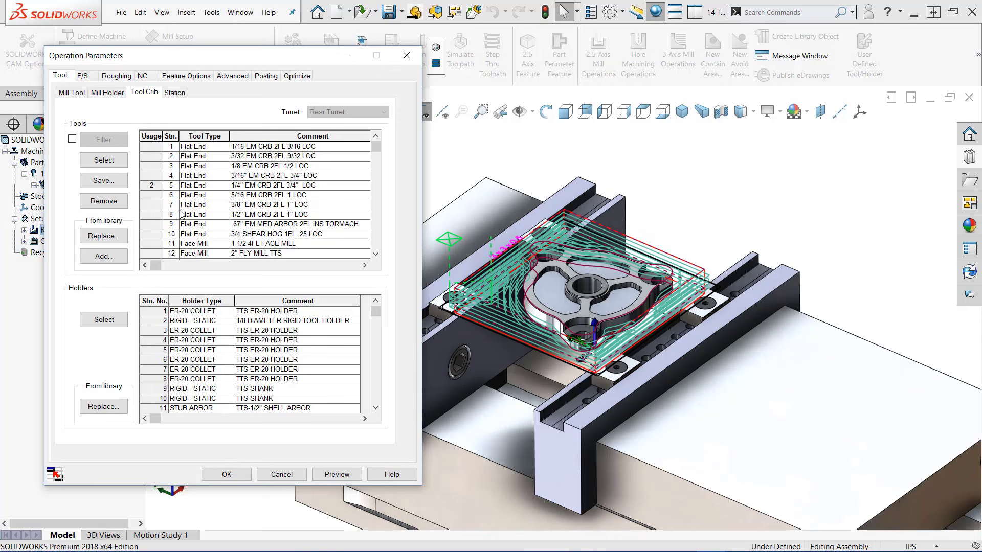
click(151, 204)
click(104, 160)
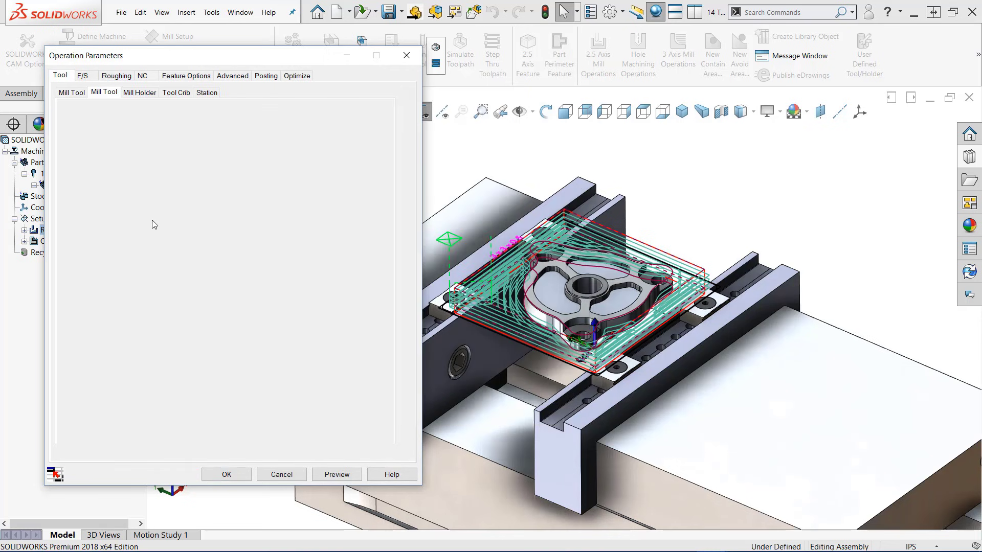
click(119, 76)
click(199, 100)
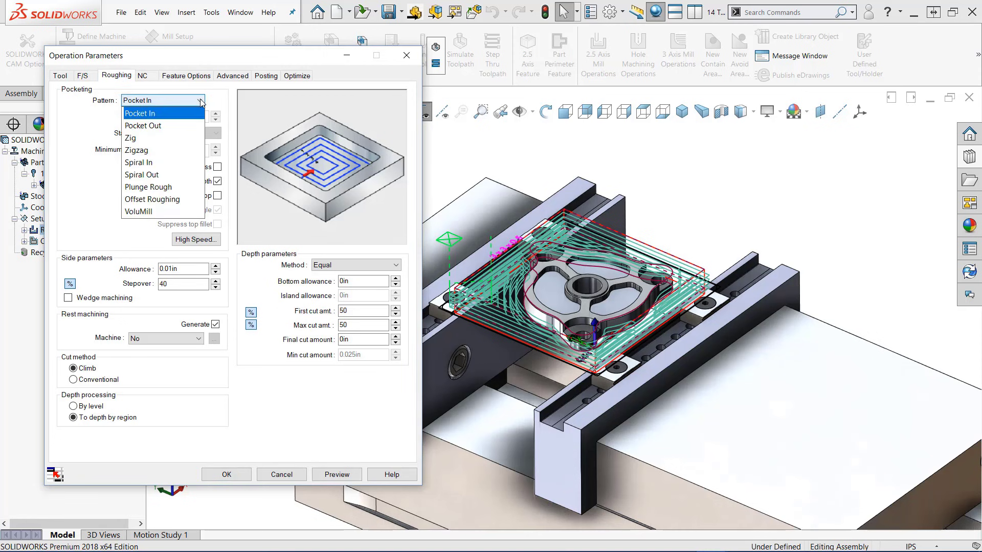
click(139, 212)
Set operation-defined feeds from VoluMill Technology Expert (10000 rpm, 80 in/min), preview and accept.
click(82, 76)
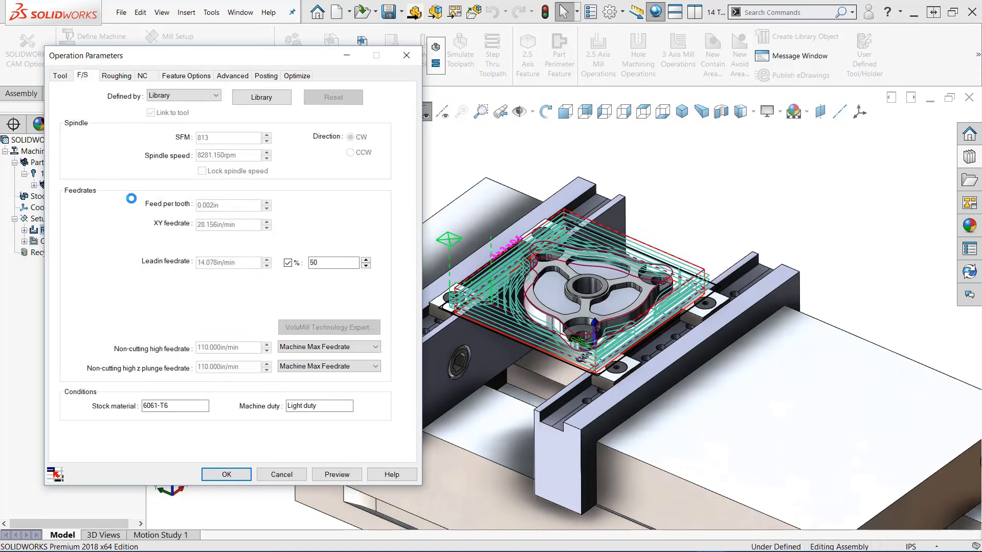
click(217, 96)
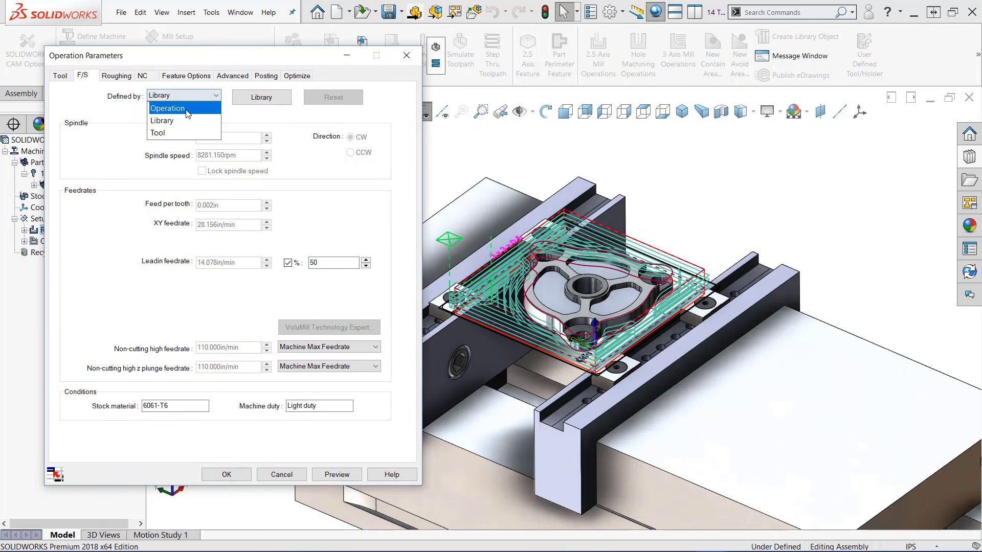
click(192, 106)
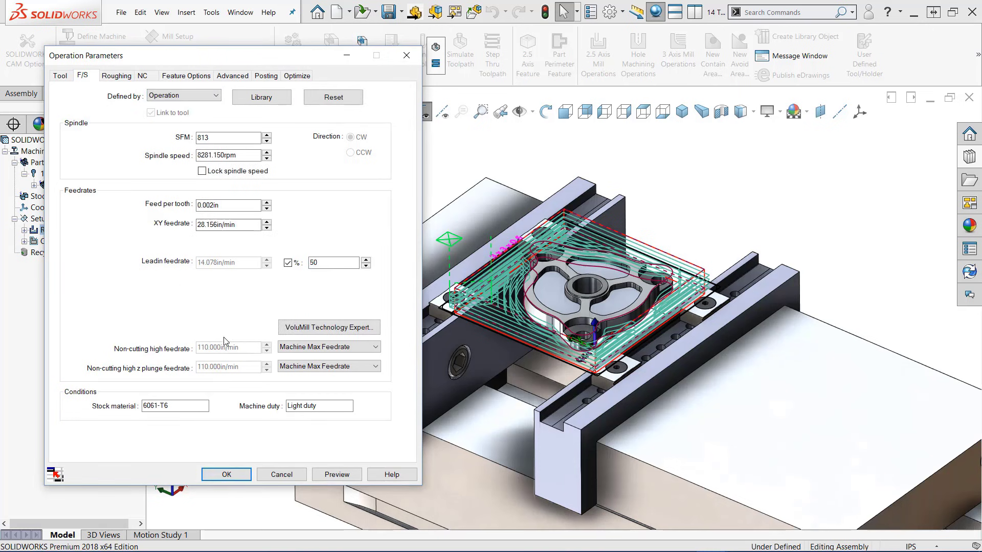
click(328, 330)
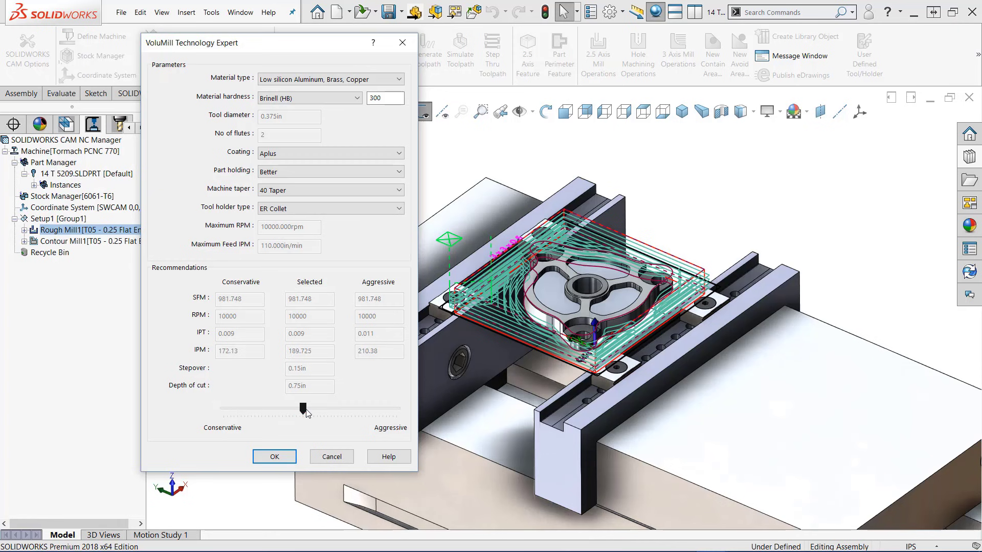
click(279, 457)
click(340, 474)
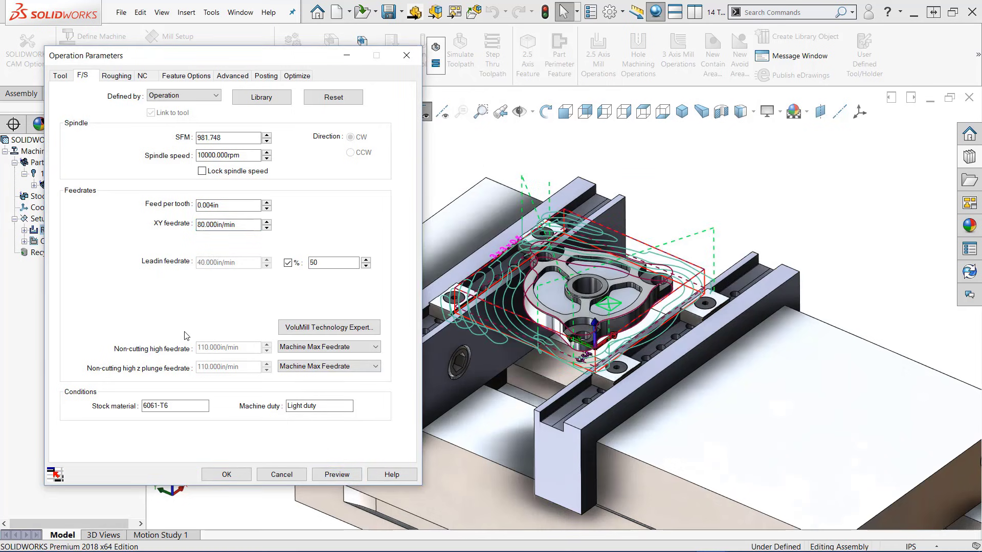
click(296, 76)
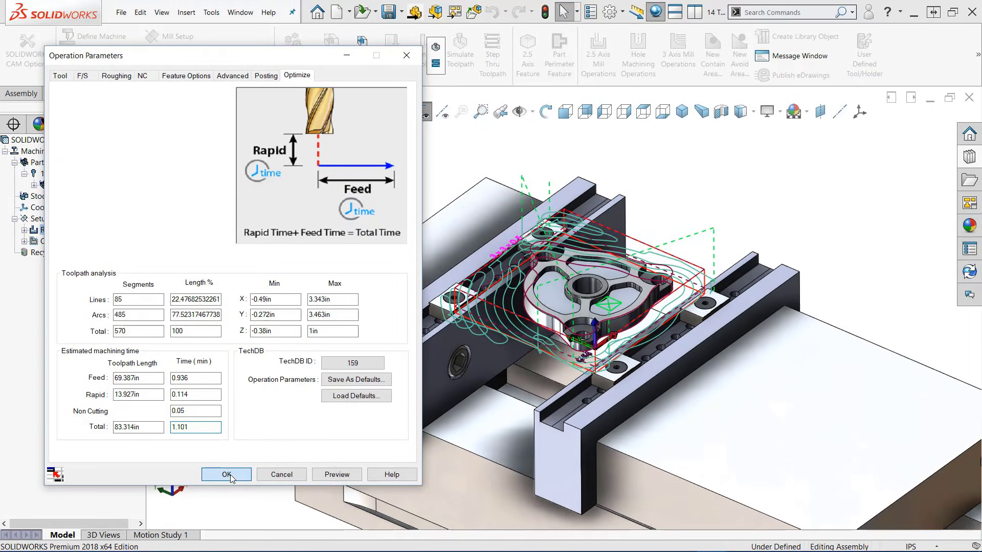
click(227, 474)
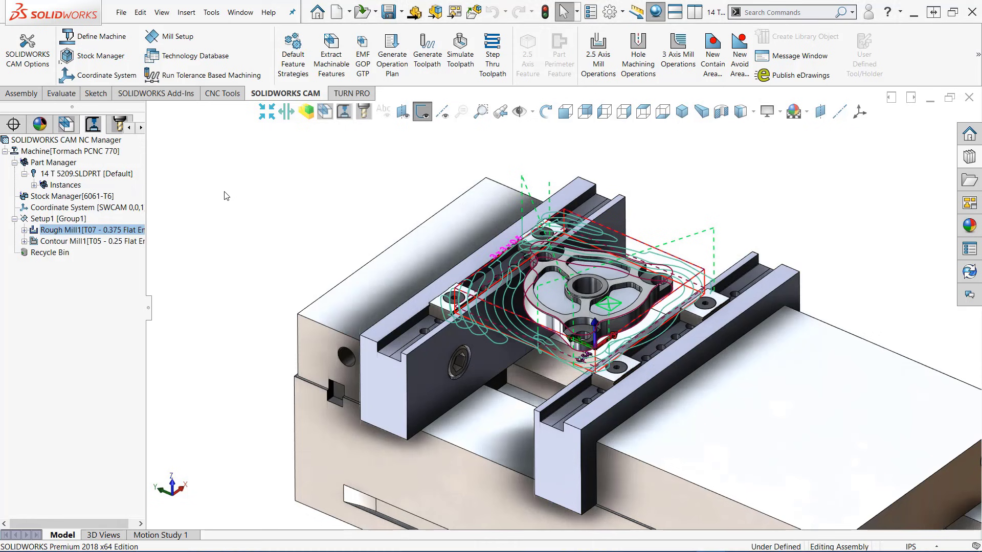
Reassign Contour Mill1 from T05 0.25 to T07 0.375 flat end in the Tool tree.
click(119, 124)
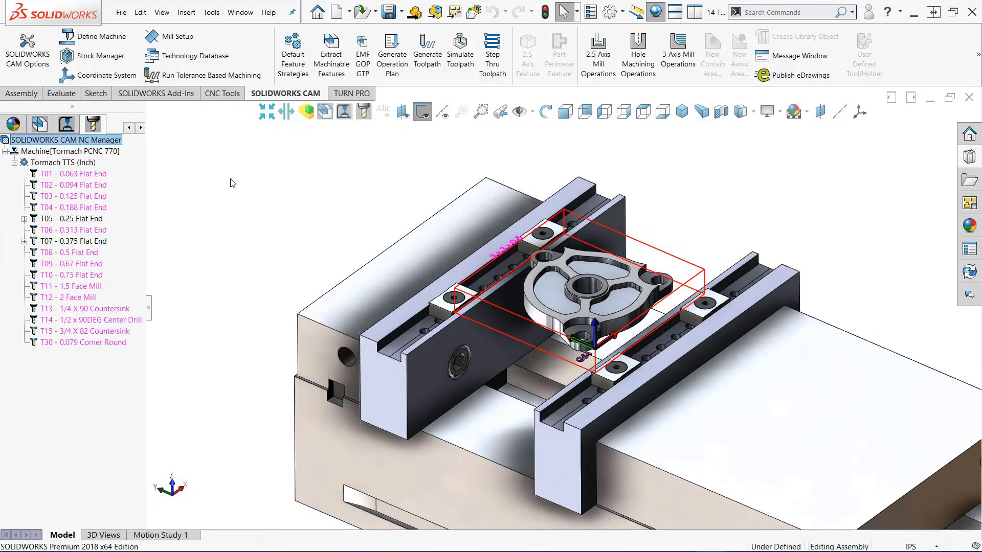
click(24, 242)
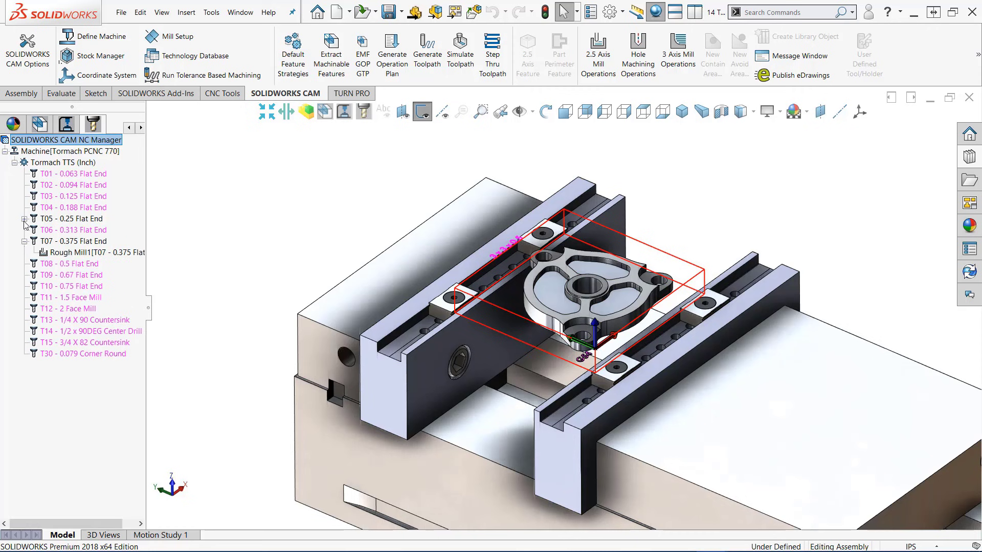
click(24, 218)
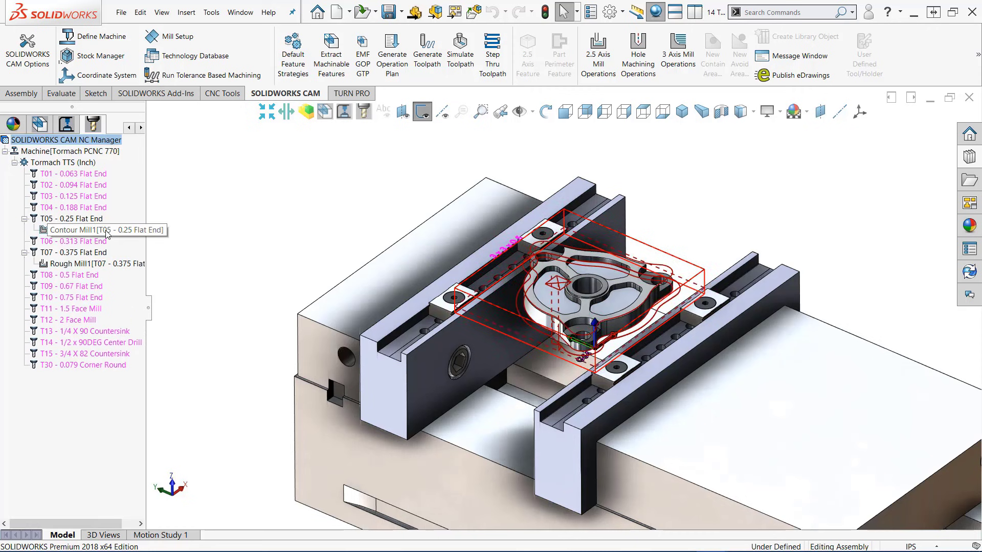
drag(106, 234, 93, 254)
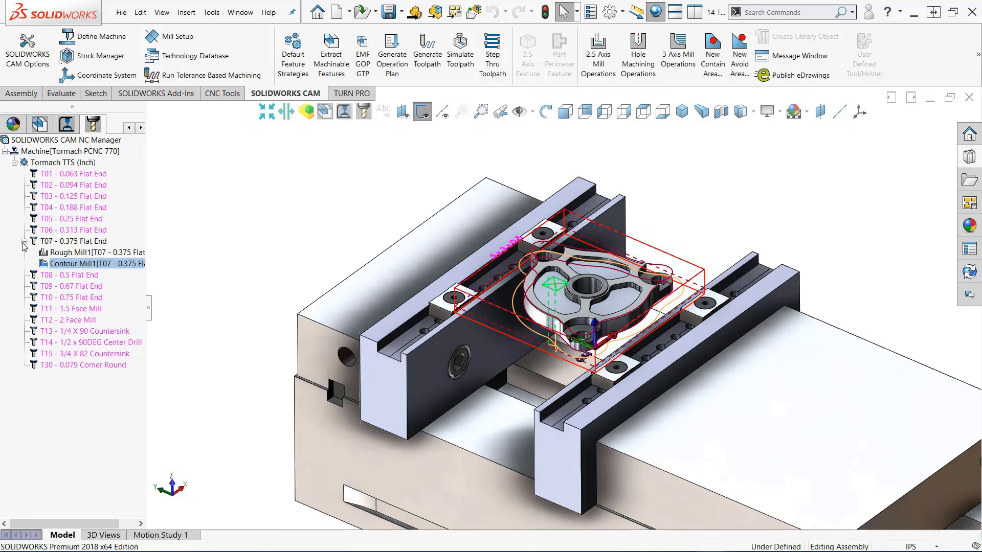
click(69, 129)
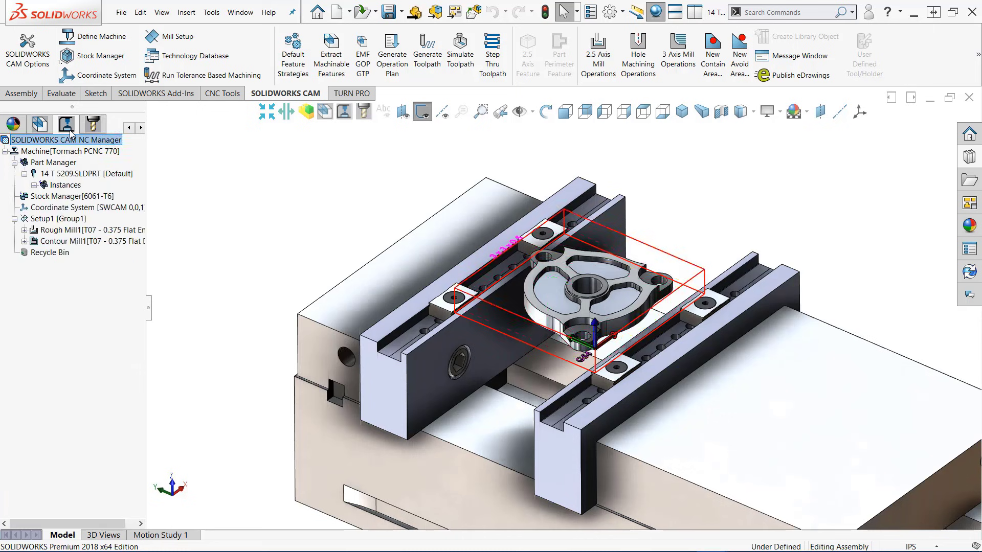
right_click(85, 220)
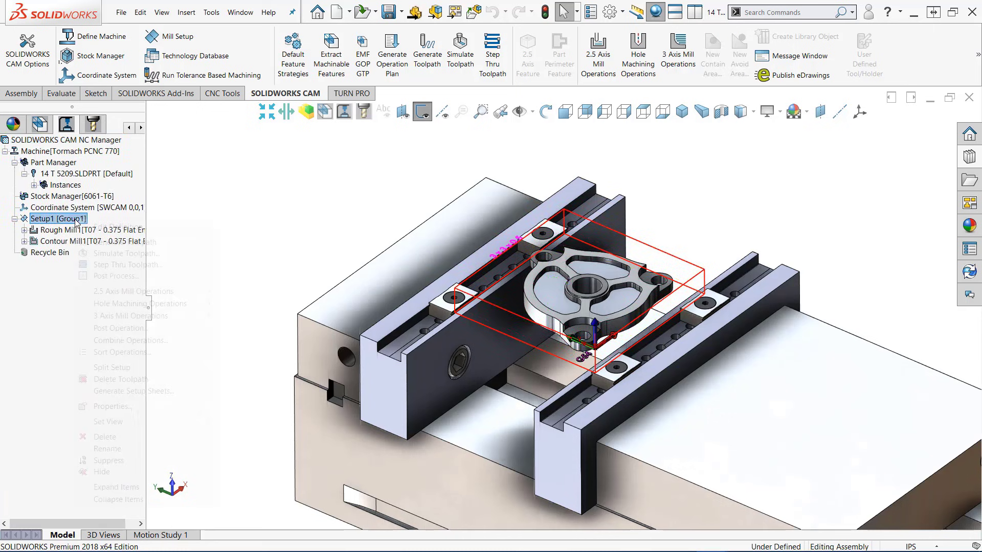
click(121, 254)
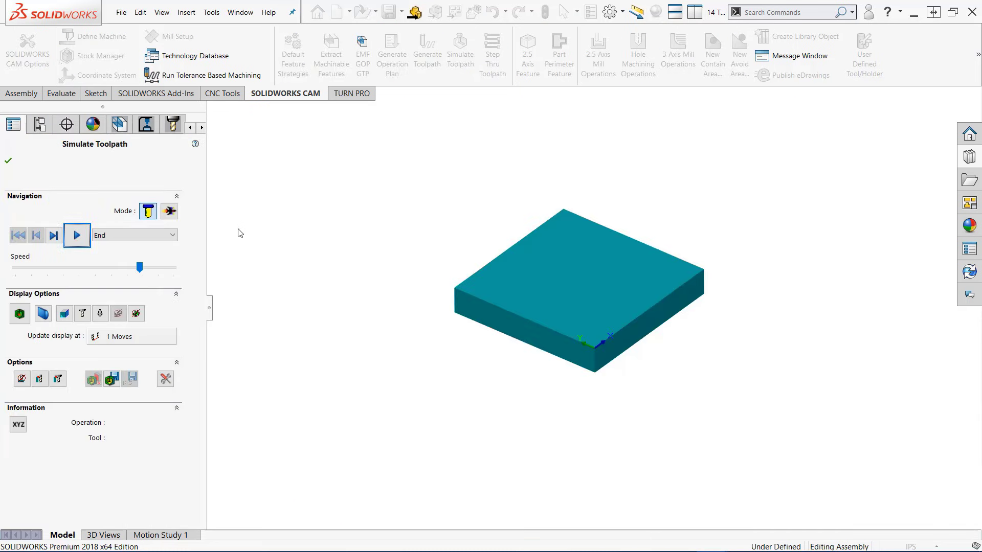
drag(142, 267, 177, 269)
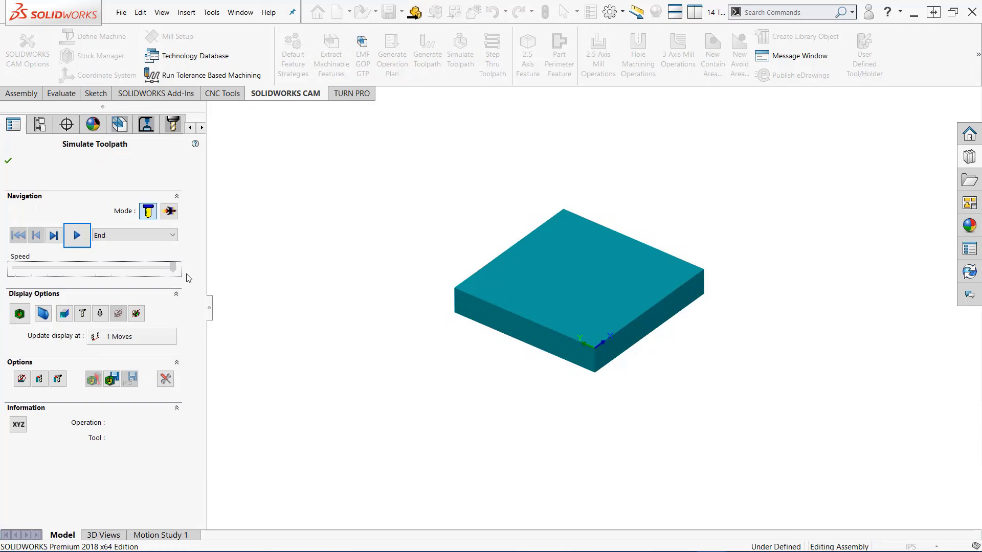
click(173, 236)
click(122, 272)
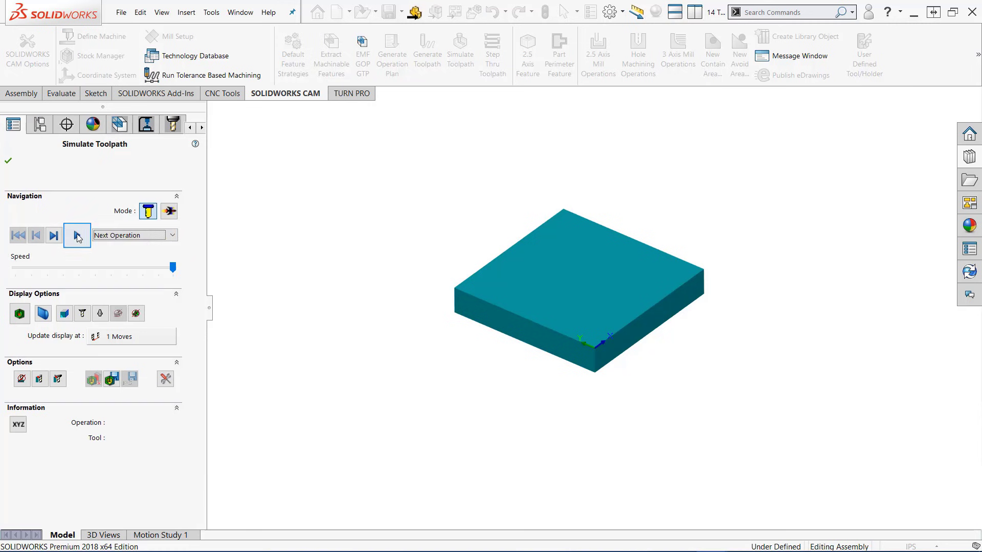
click(77, 236)
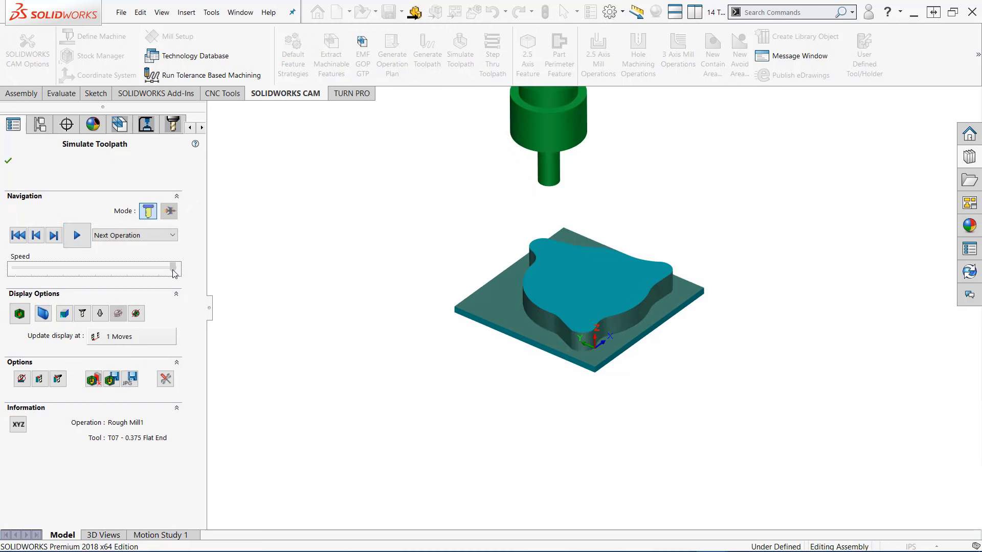
click(79, 239)
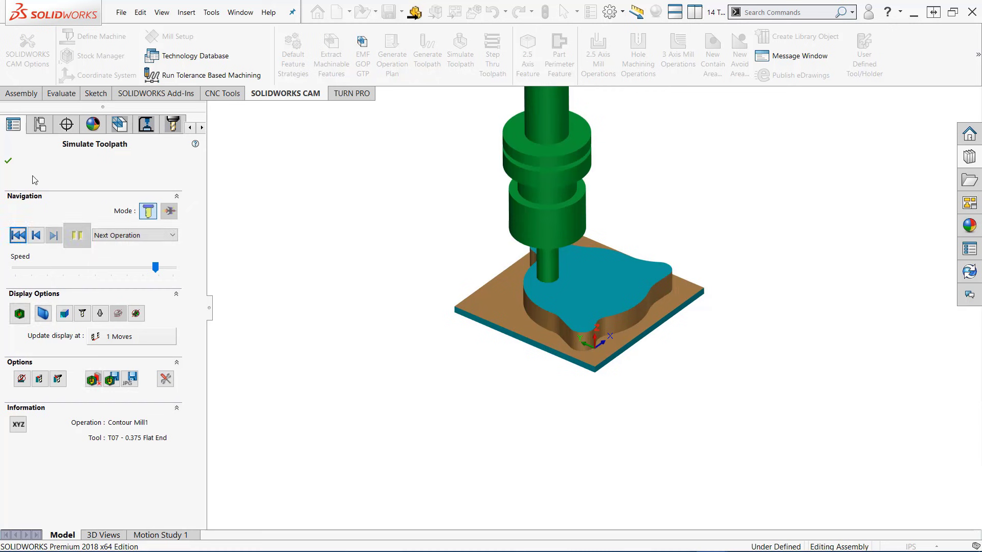
click(7, 162)
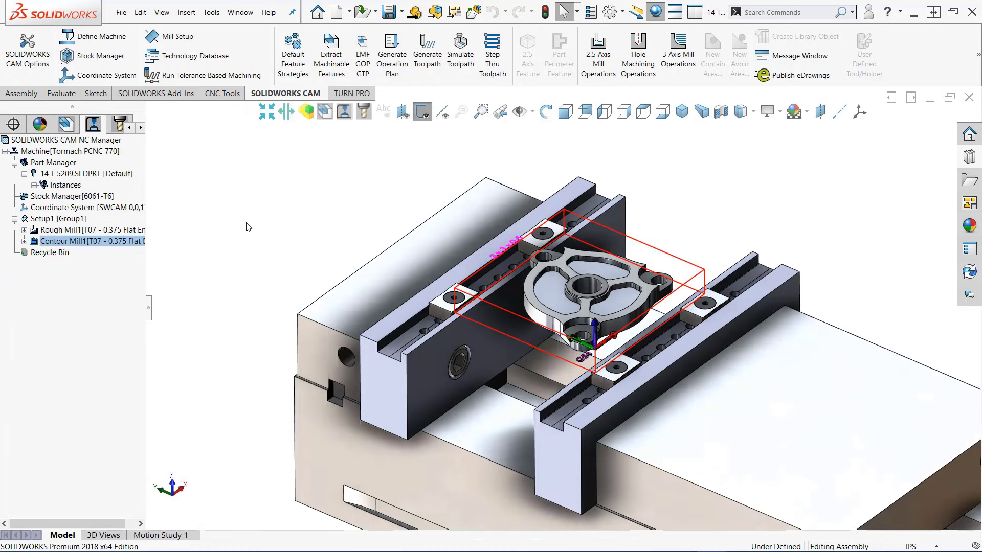
Extract machinable features for Setup1 and display toolpaths from Rough Mill1 through Drill1.
click(71, 222)
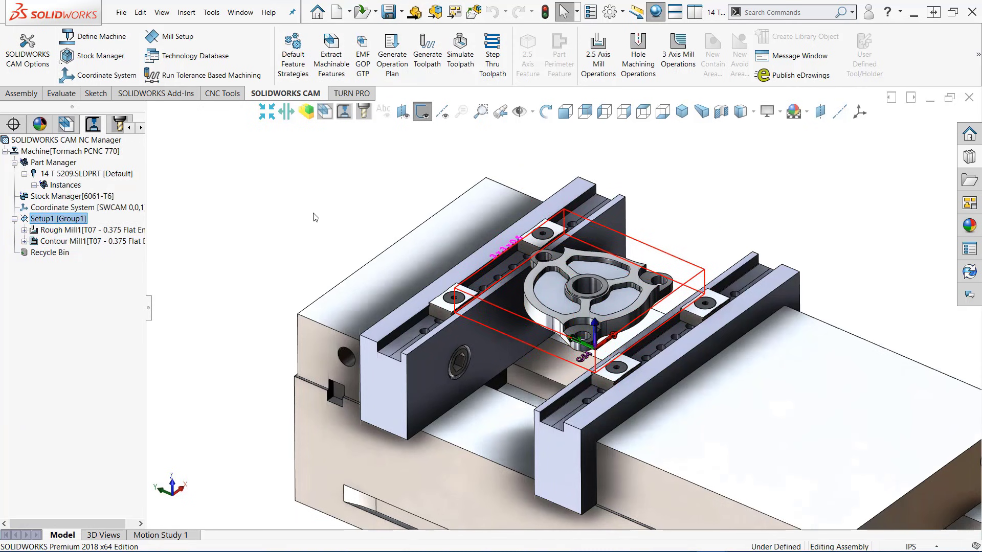
click(333, 57)
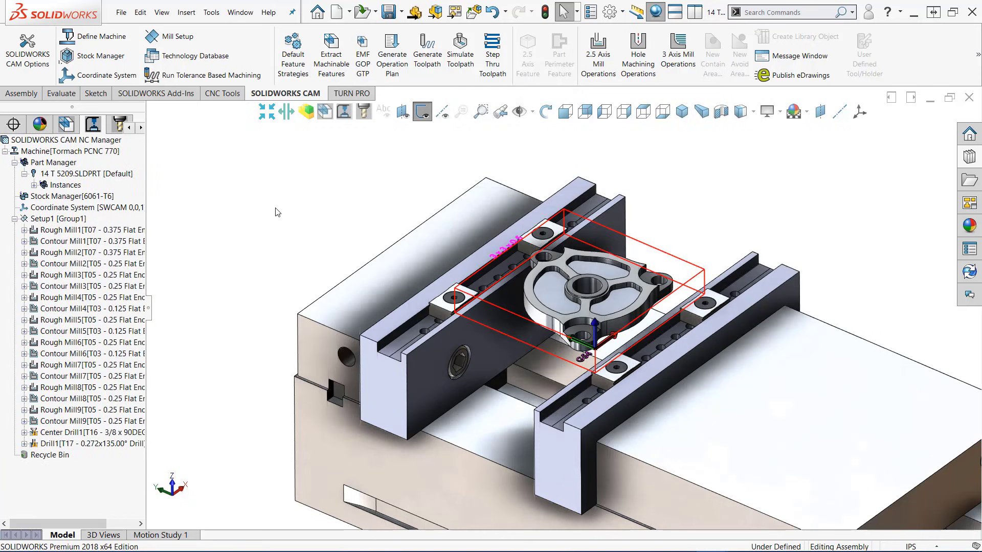
click(105, 229)
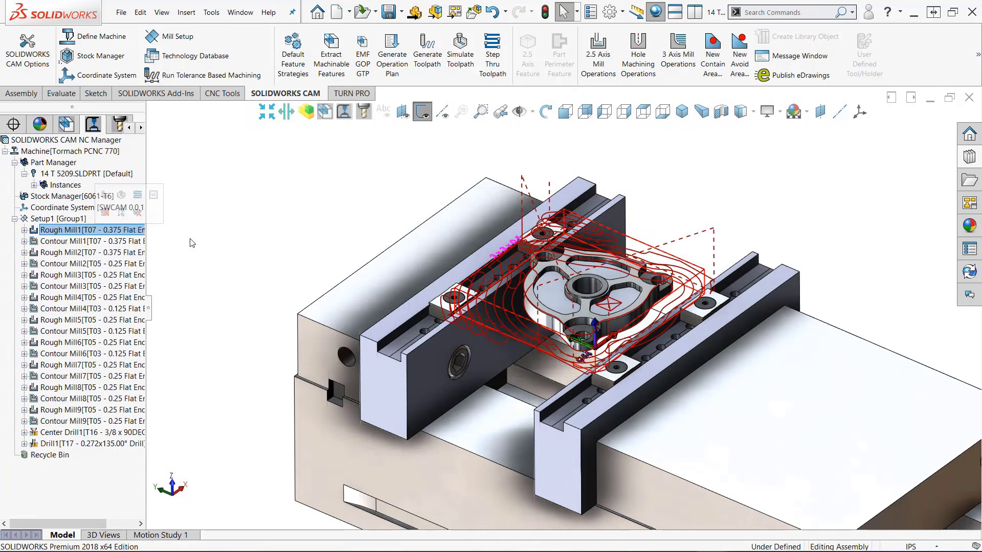
shift+click(97, 444)
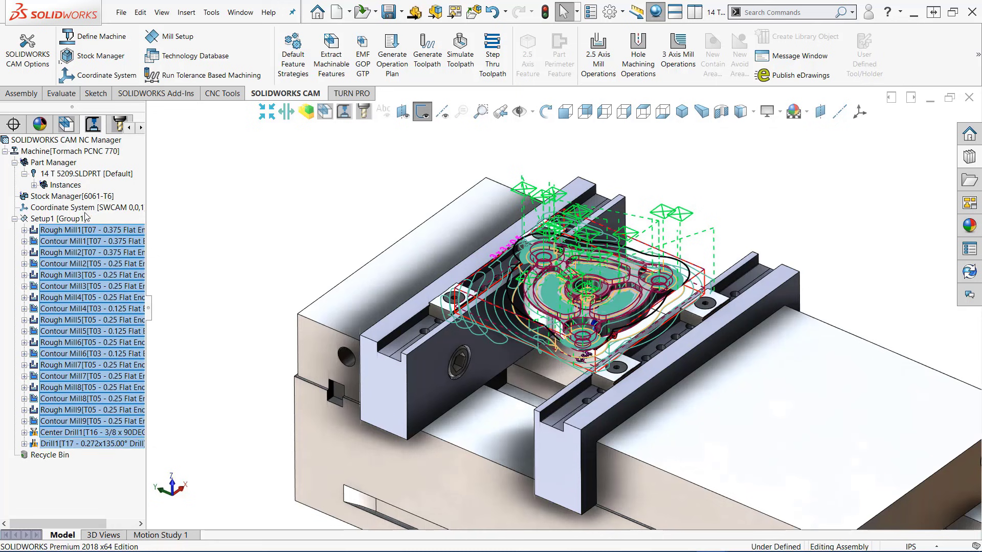
Sort Setup1 operations using Sort Scheme 2.
click(64, 219)
right_click(64, 220)
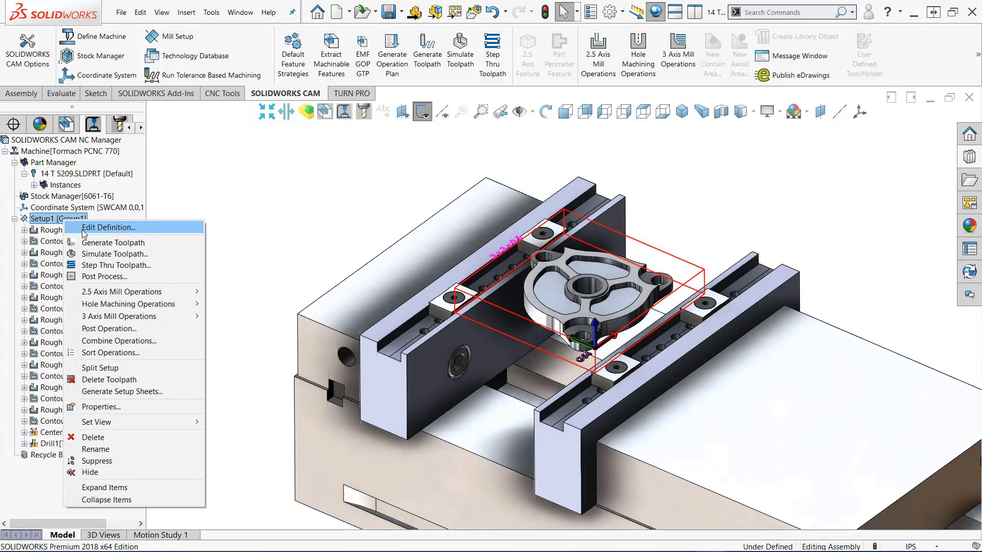
click(105, 353)
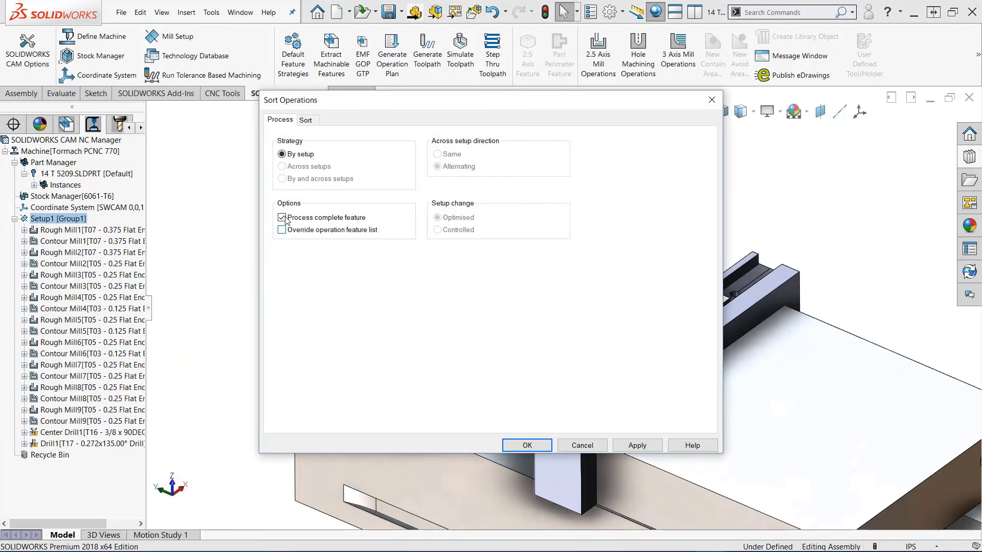
click(314, 122)
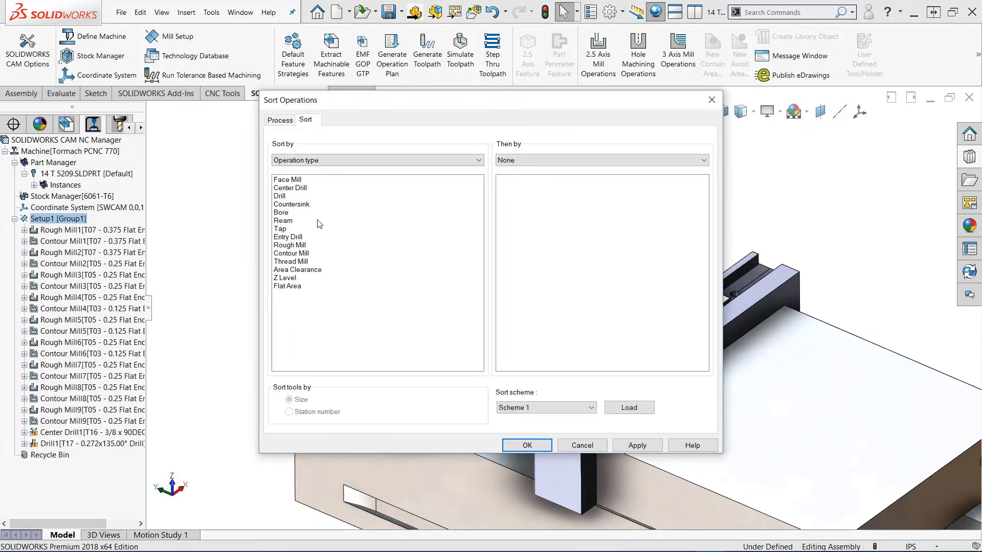
click(542, 408)
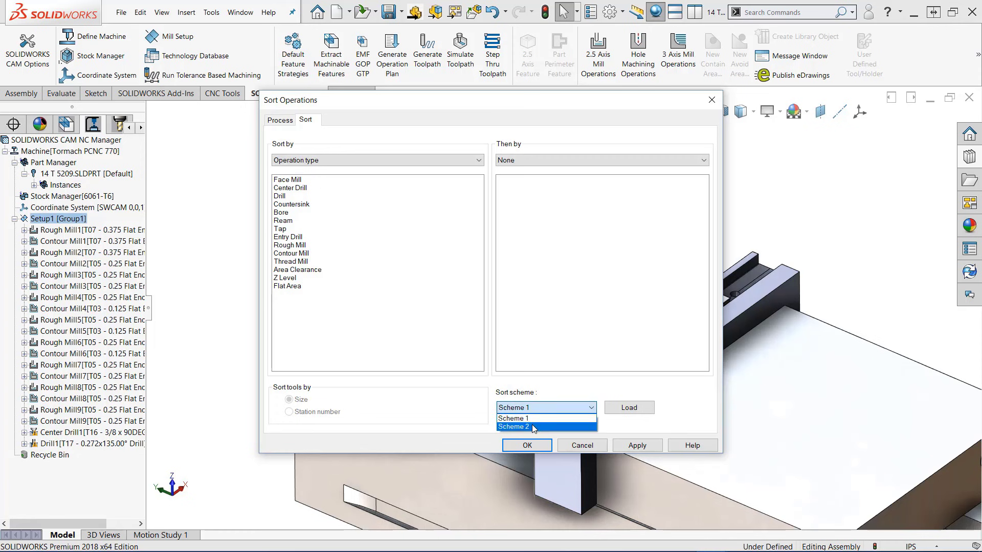
click(537, 429)
click(636, 412)
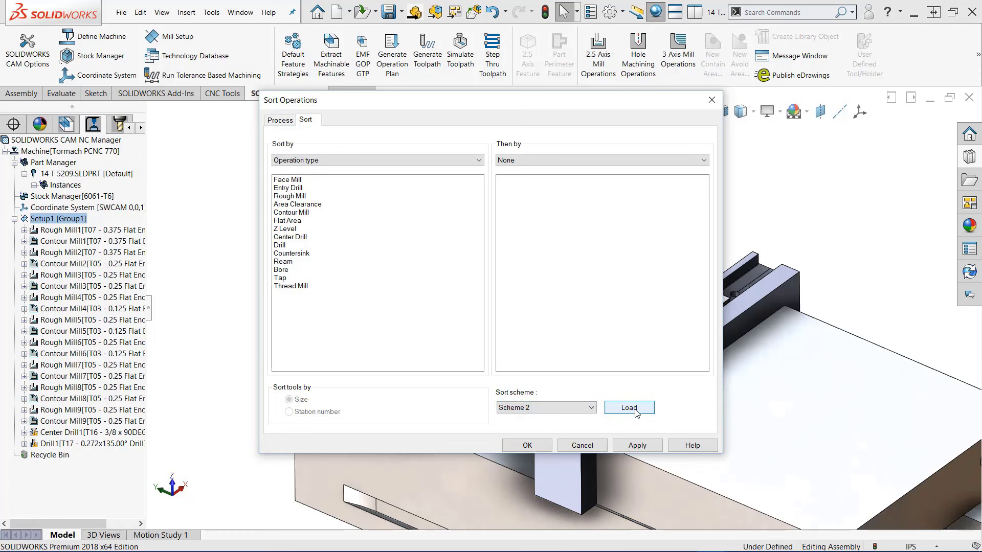
click(531, 446)
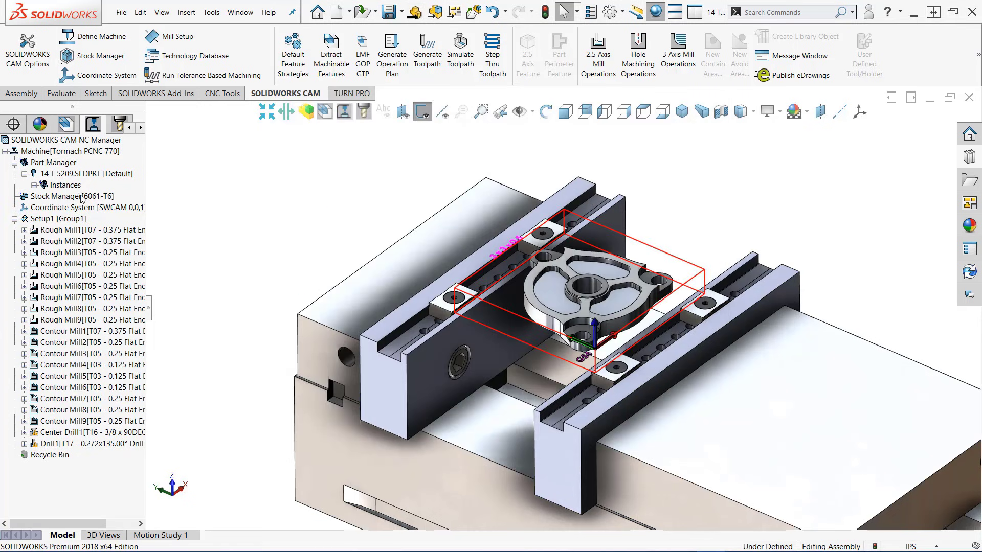
Drag Contour Mill1 to follow Rough Mill1, then select Rough Mill4 and Rough Mill5.
click(79, 231)
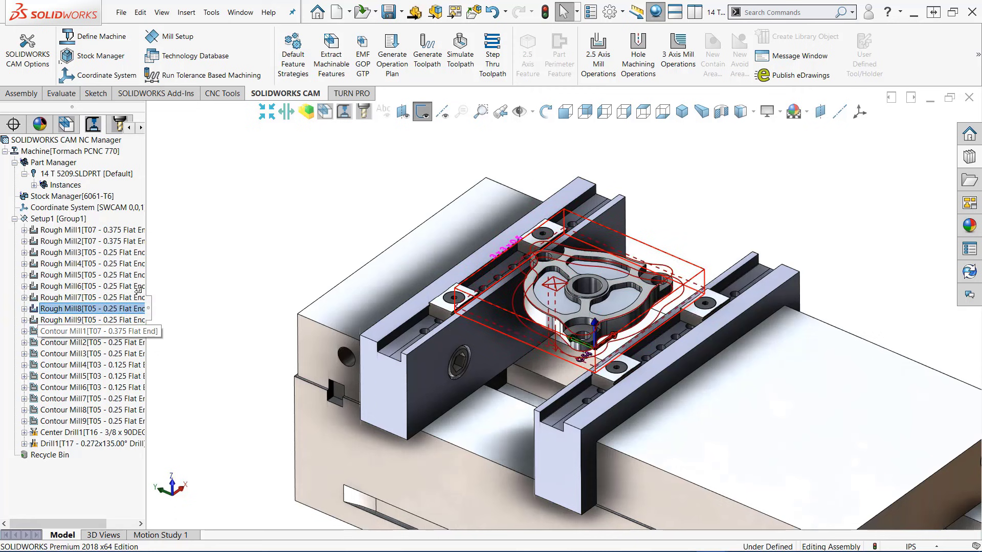
click(101, 231)
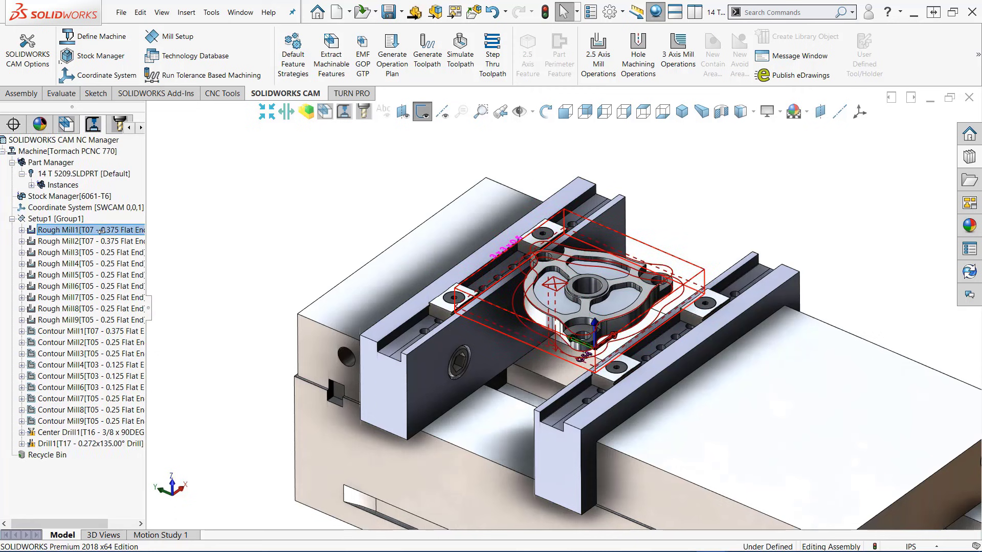
drag(100, 231, 102, 231)
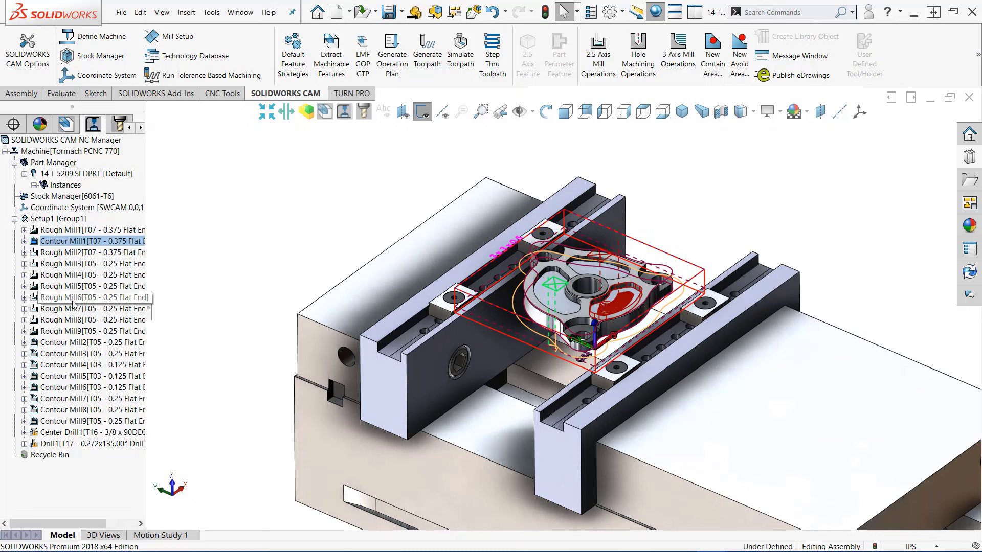
click(78, 275)
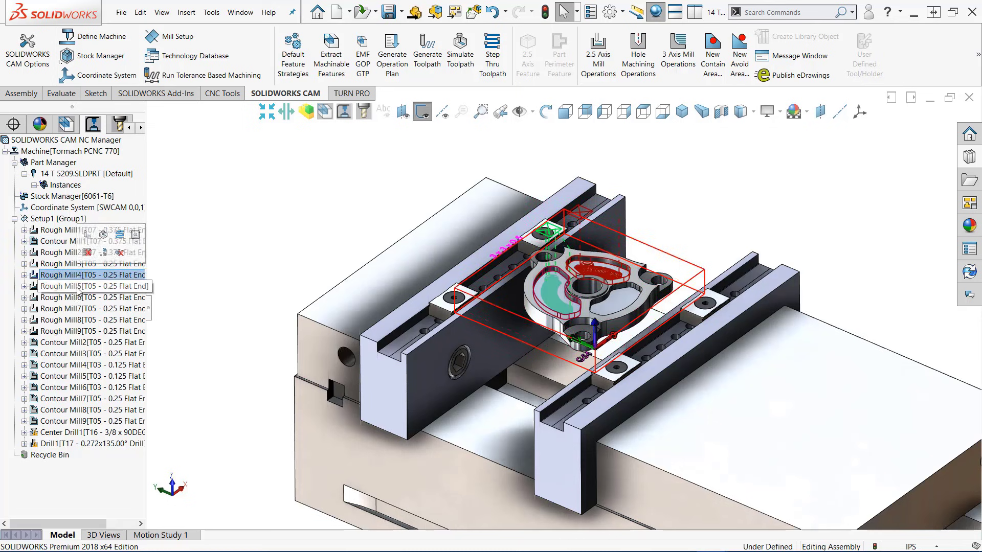
key(shift+Down)
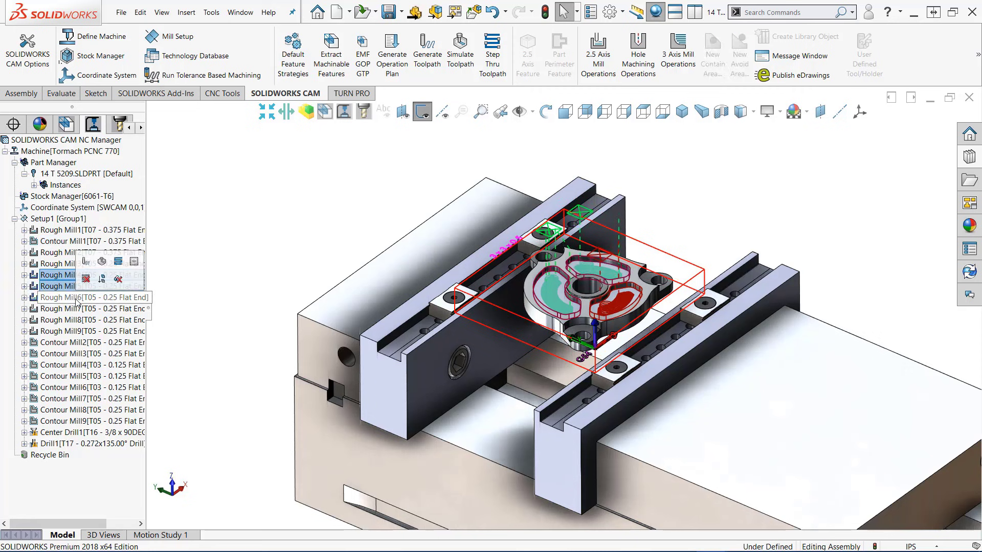
Combine Rough Mill4, 5 and 6 into a single operation.
shift+click(77, 300)
right_click(77, 300)
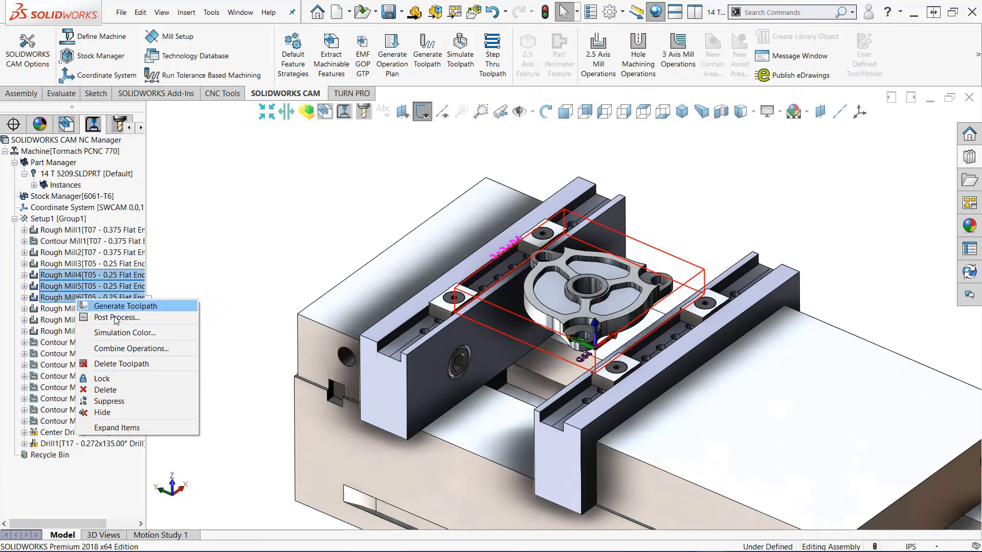
click(117, 349)
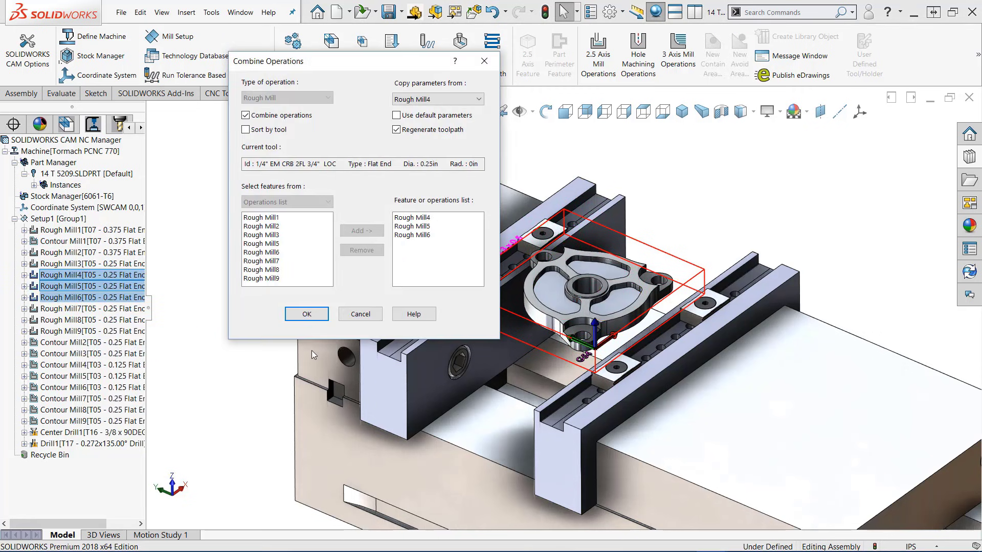
click(307, 314)
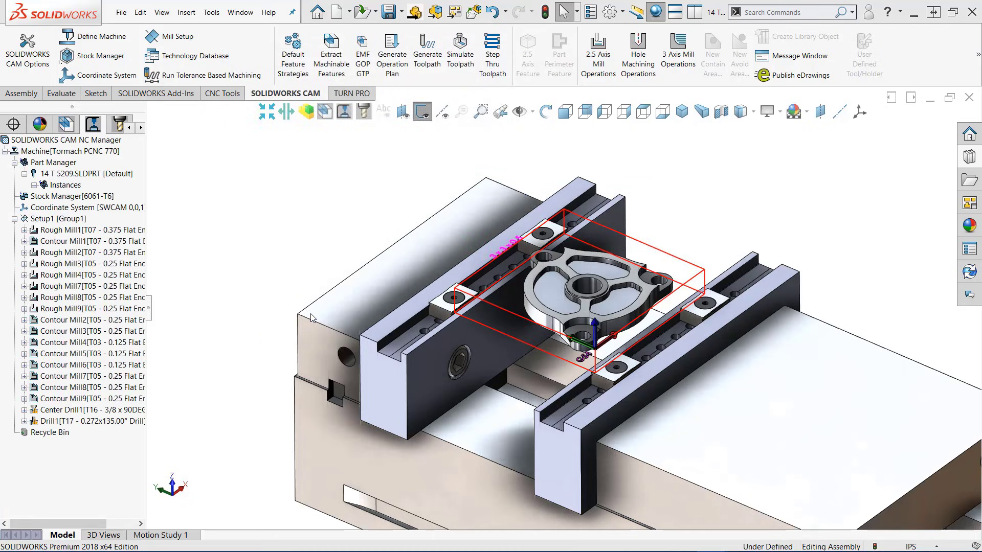
Rename the combined operation to ROUGH POCKETS.
click(87, 276)
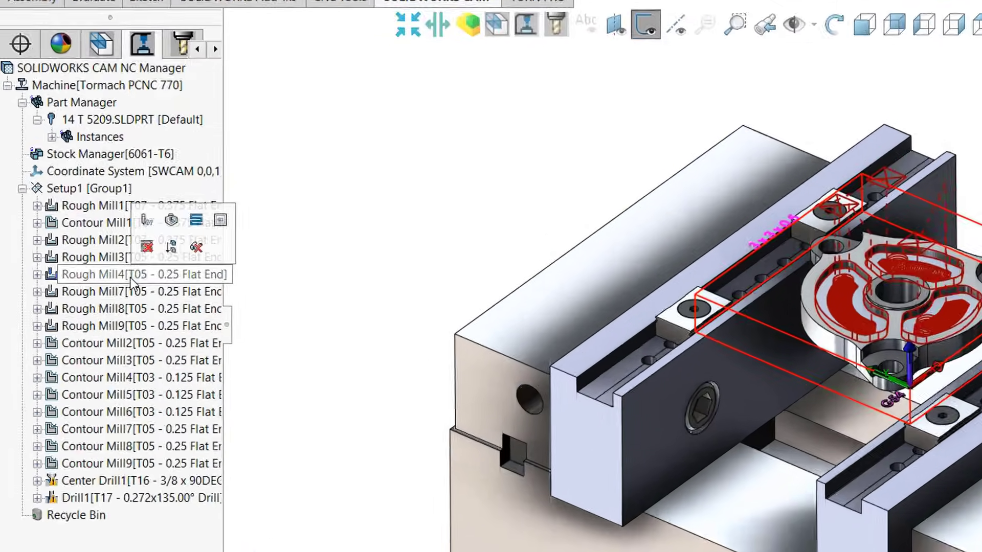
click(107, 276)
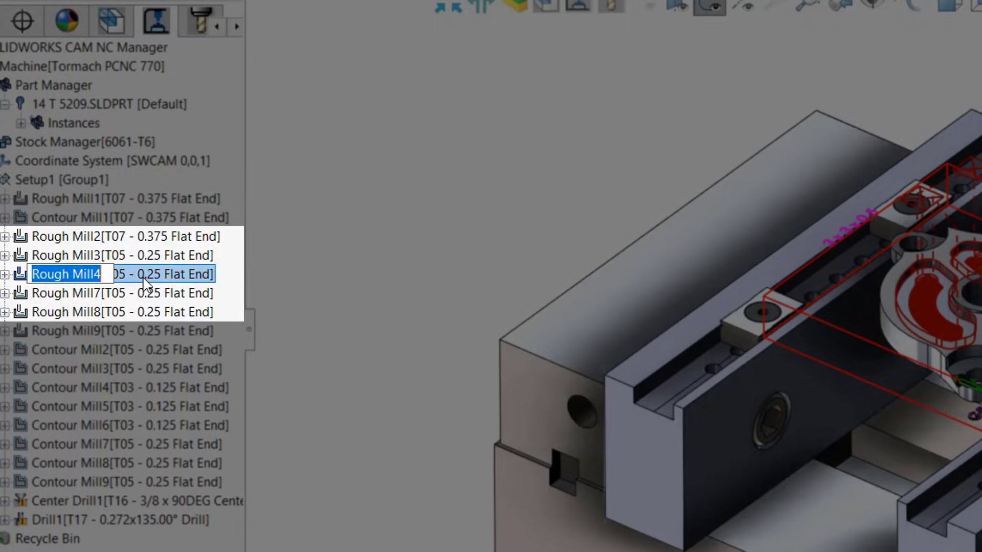
text(ROUGH POC)
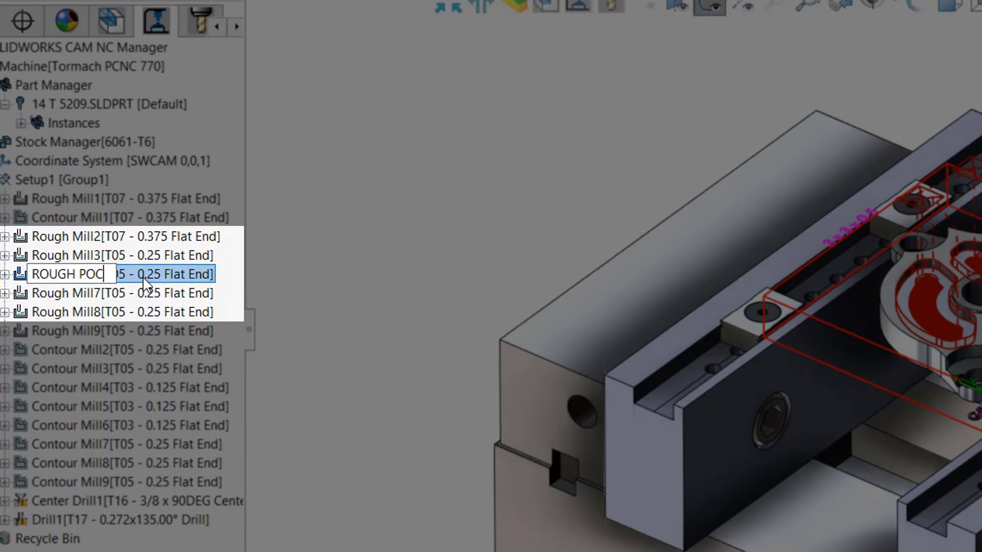
text(KETS)
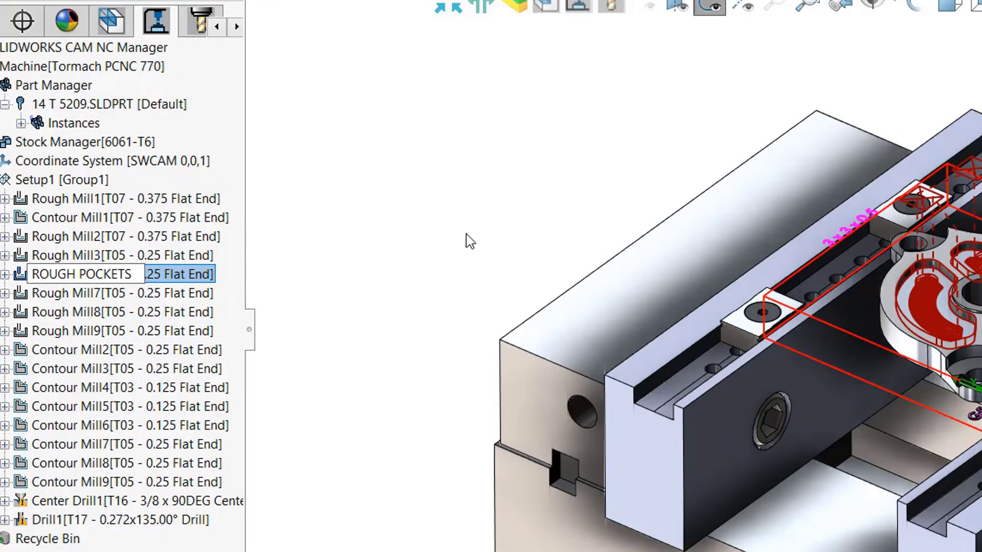
key(Return)
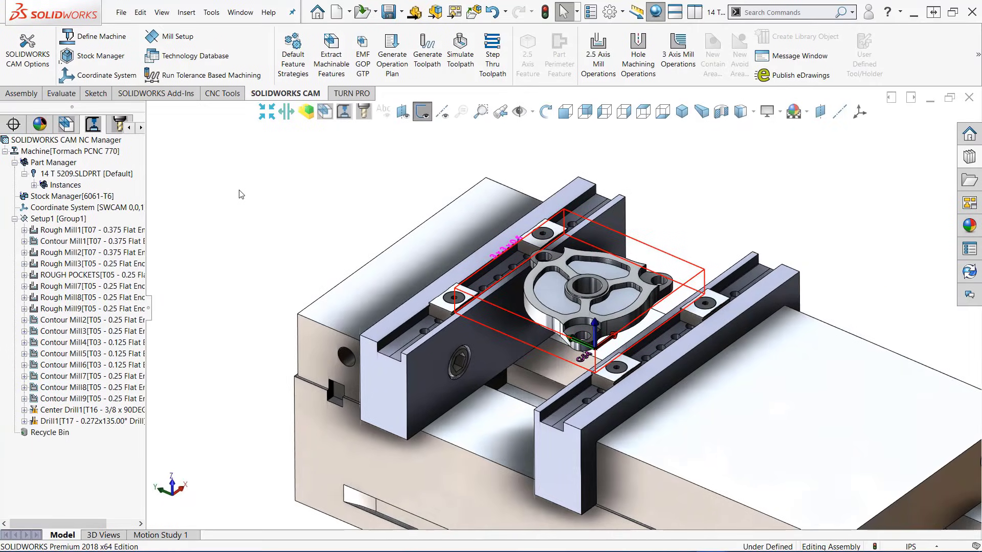
Add the four vise components and four TalonGrip pads to Setup1's fixtures.
right_click(77, 221)
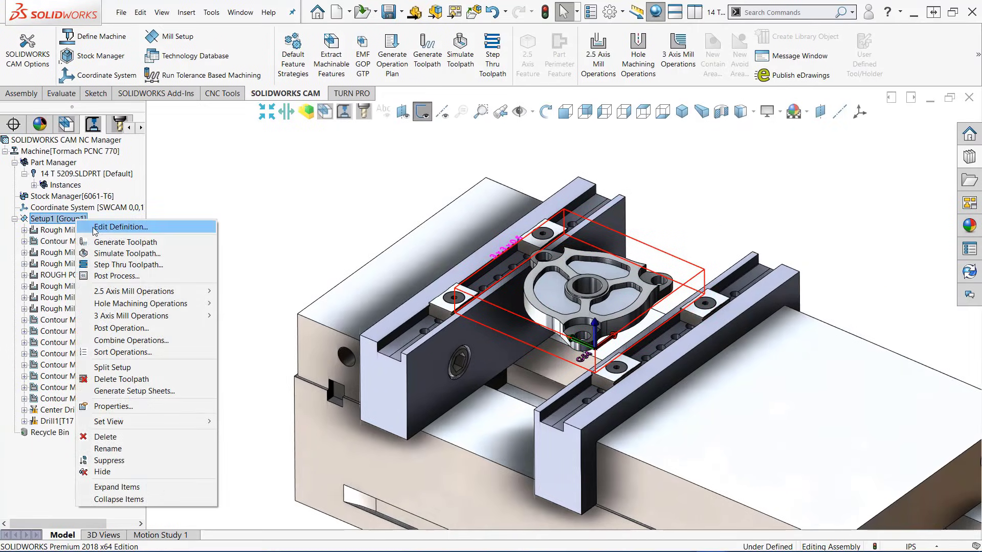
click(96, 227)
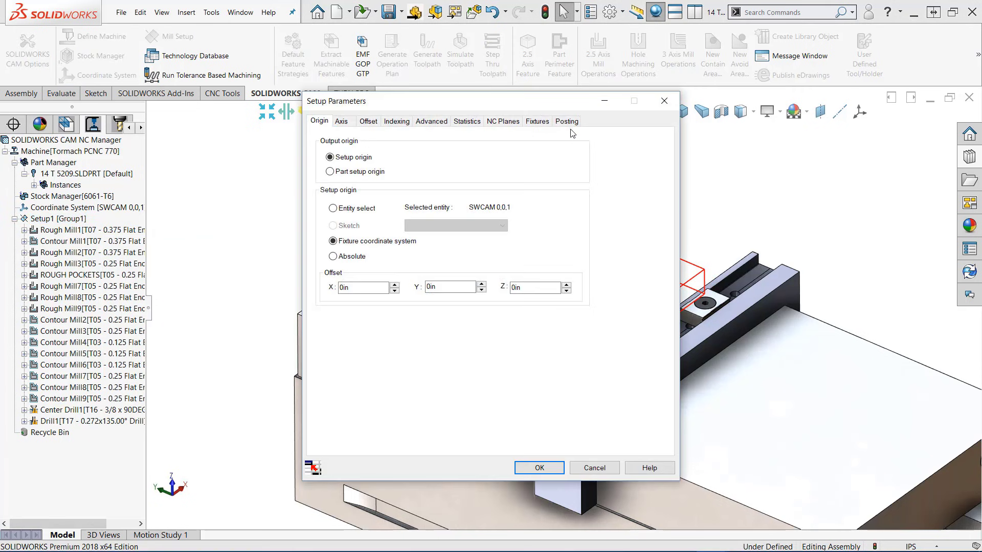
drag(477, 103, 264, 30)
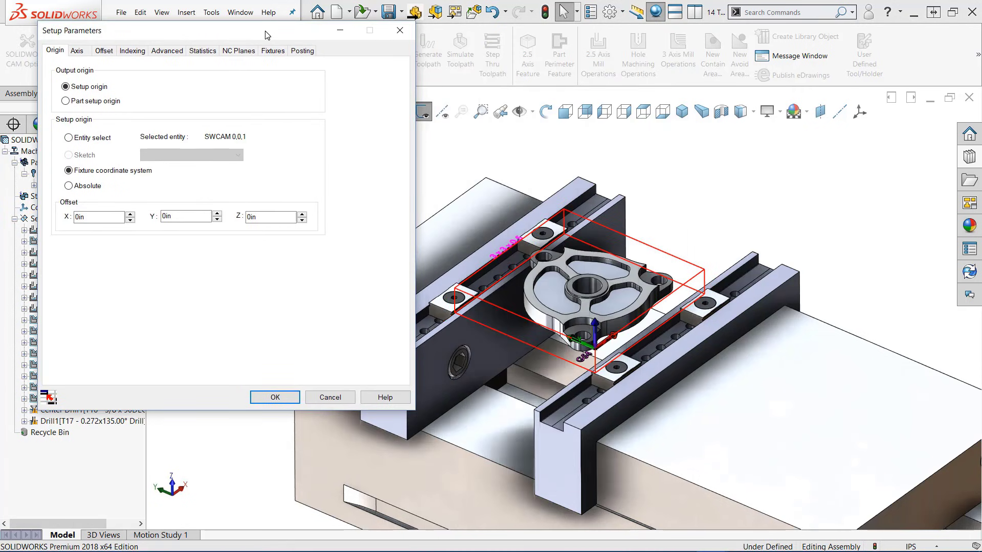
click(273, 51)
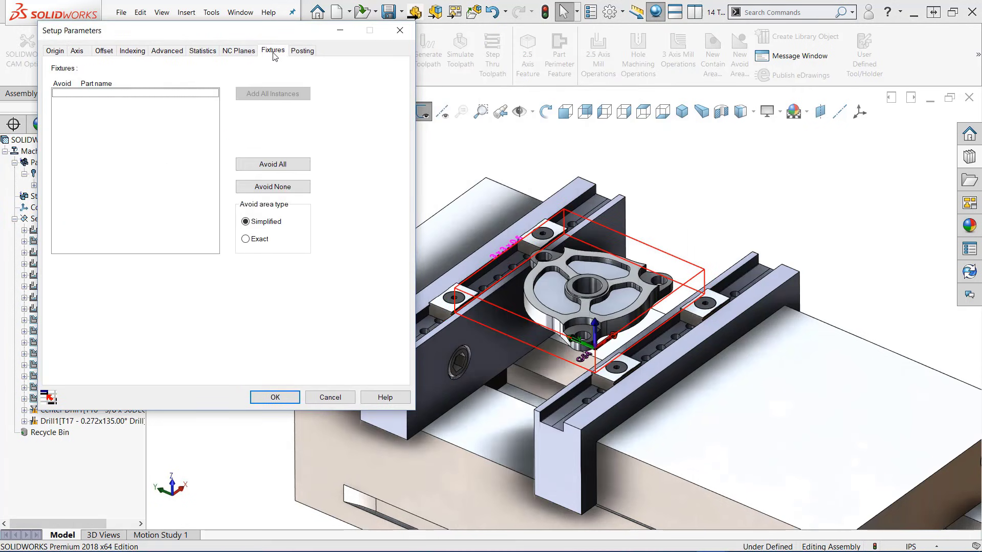
click(487, 220)
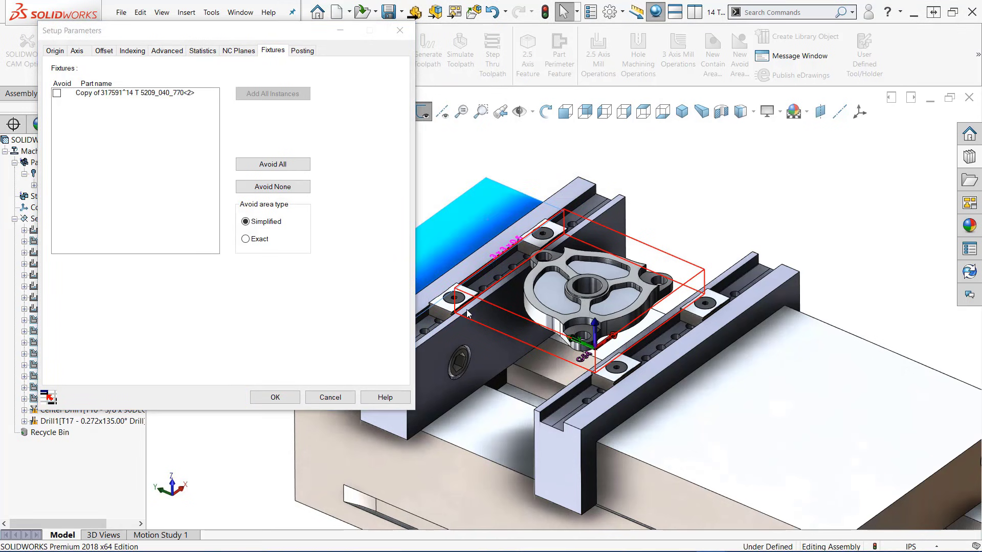
click(783, 426)
click(599, 406)
click(485, 336)
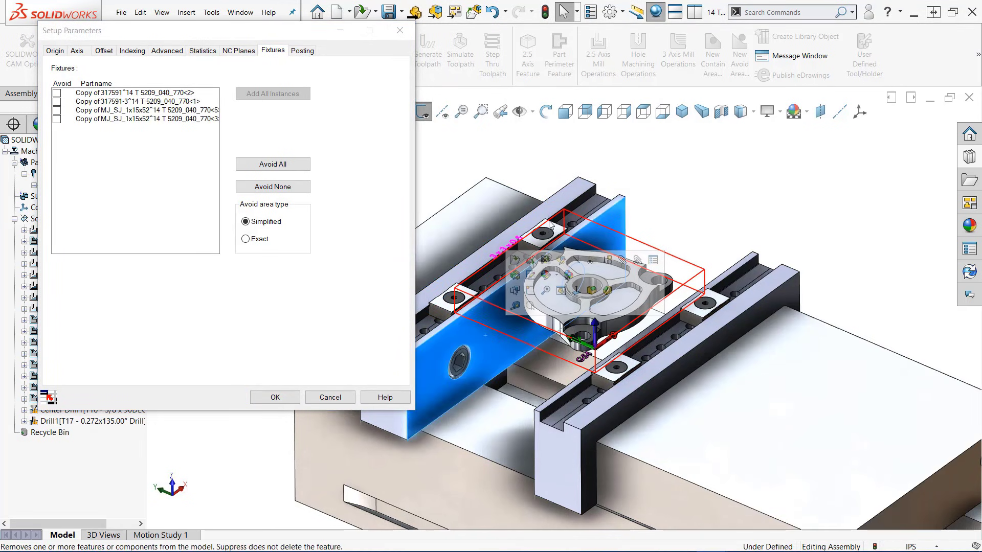
click(543, 234)
click(453, 297)
click(705, 302)
click(616, 367)
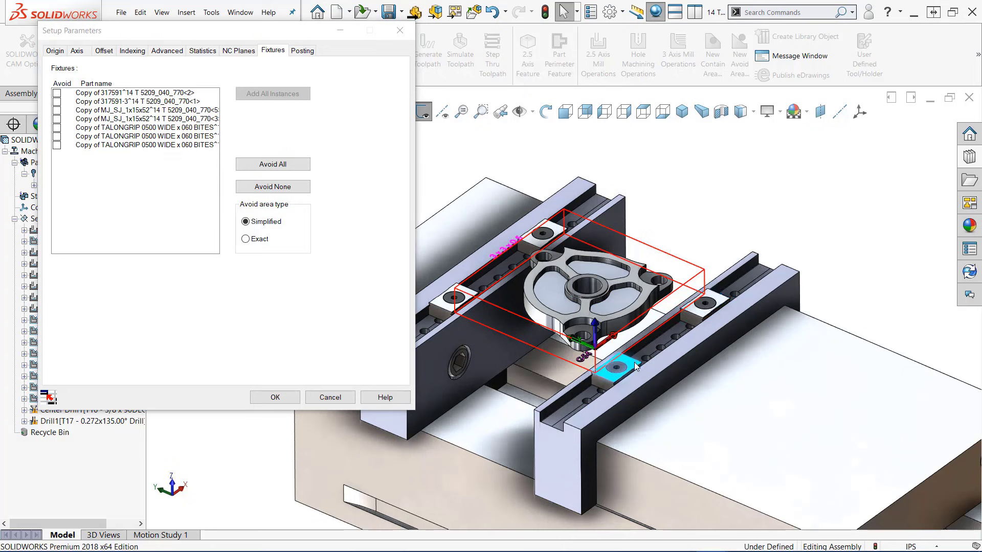
click(275, 398)
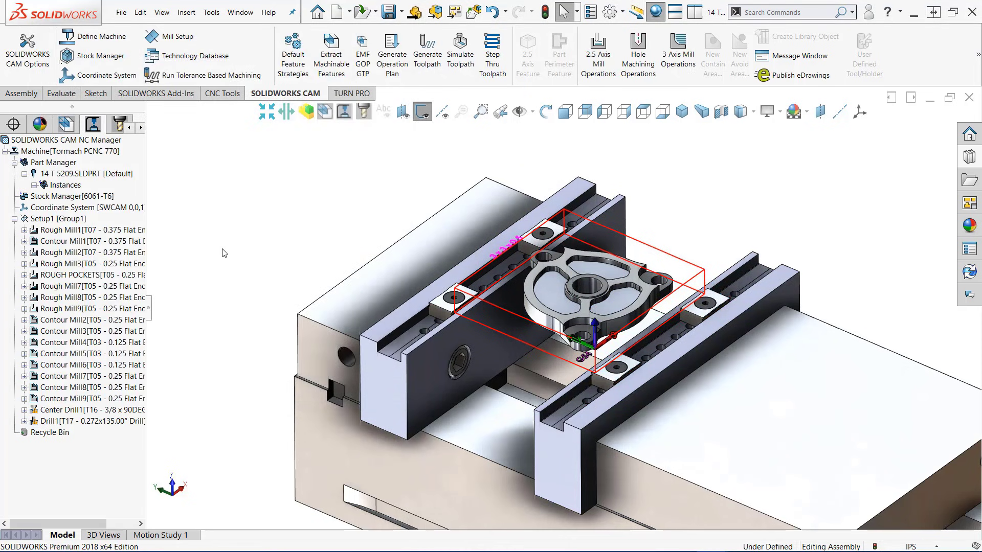
Run the toolpath simulation for all Setup1 operations.
right_click(64, 219)
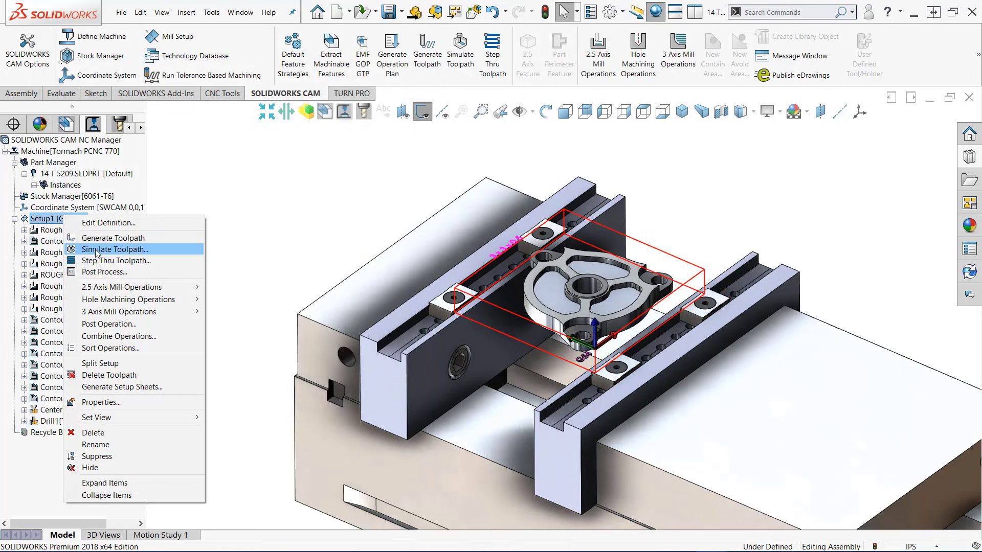
click(169, 250)
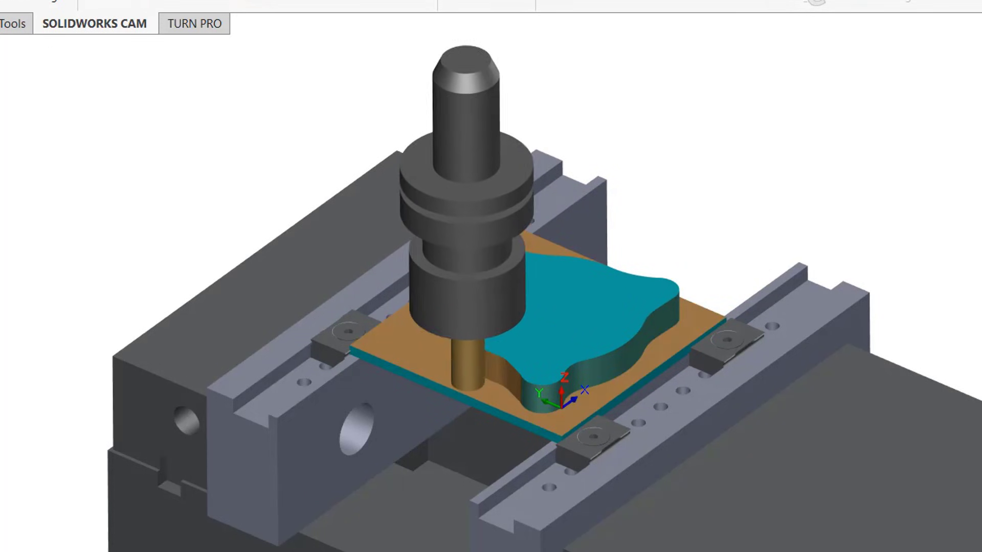
scroll(562, 347, down, 5)
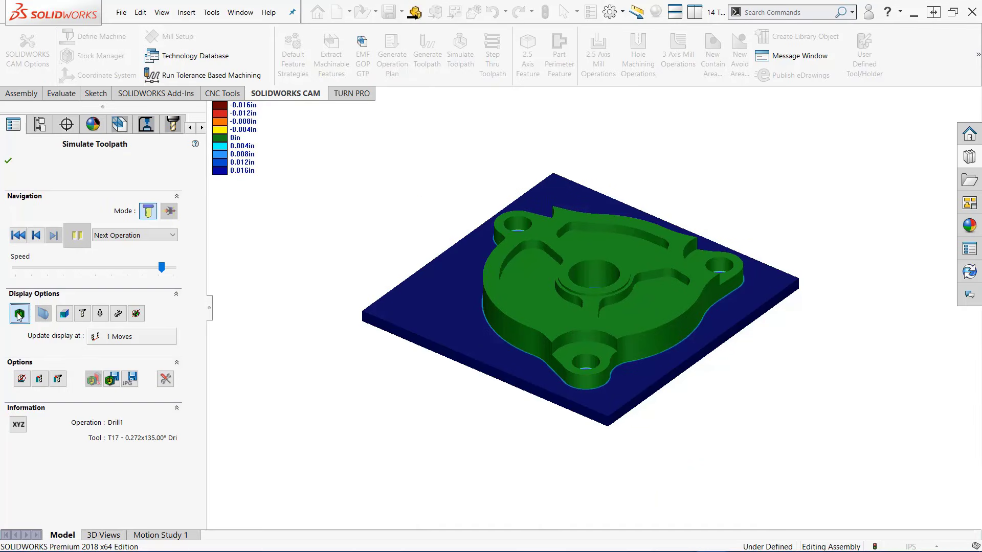
Close the toolpath simulation and switch the machine from Tormach PCNC 770 to Romi D 600.
click(21, 314)
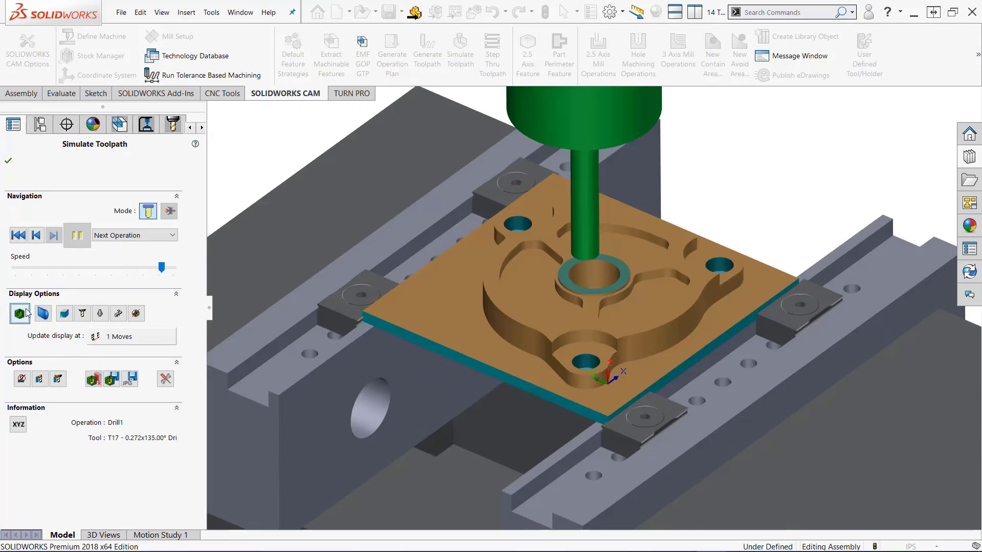
click(11, 191)
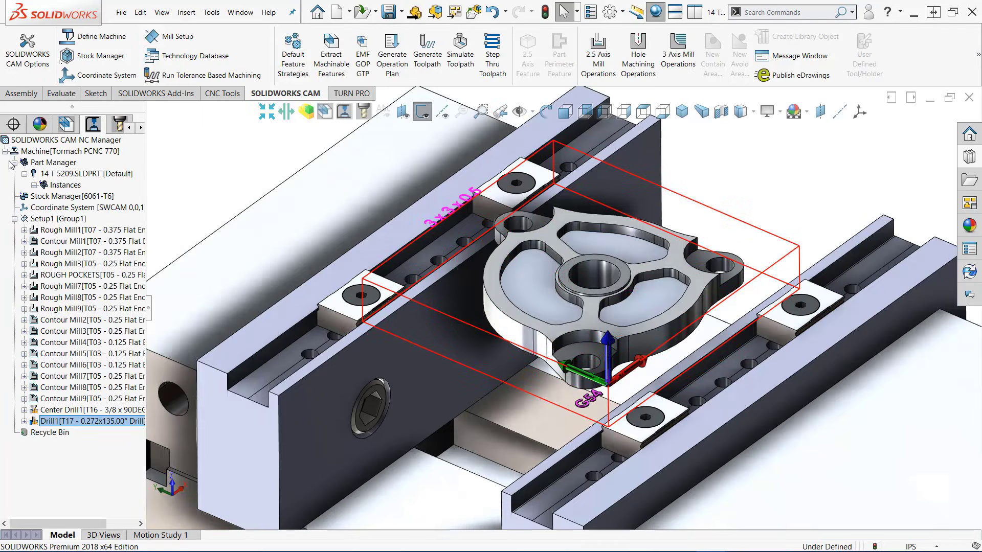
right_drag(239, 210, 274, 256)
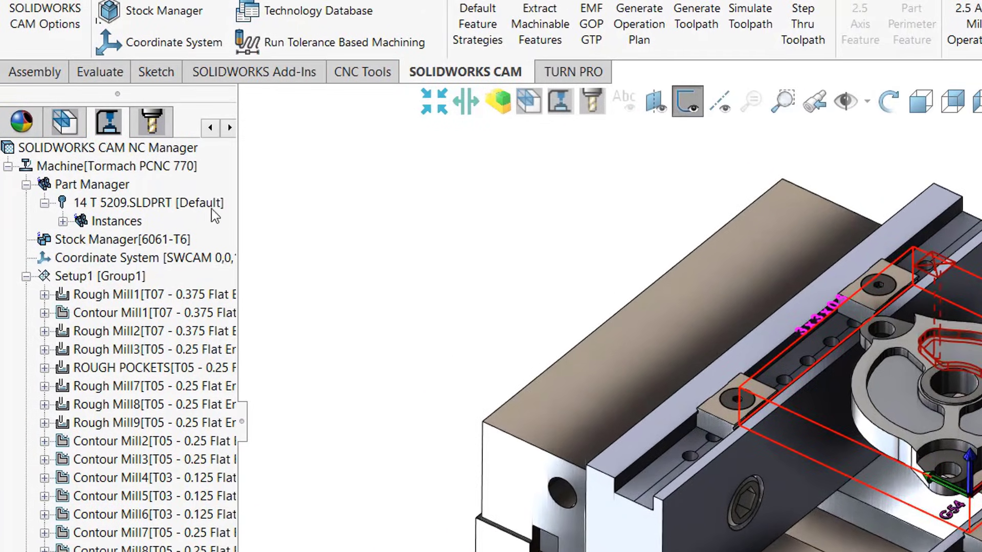
right_click(164, 169)
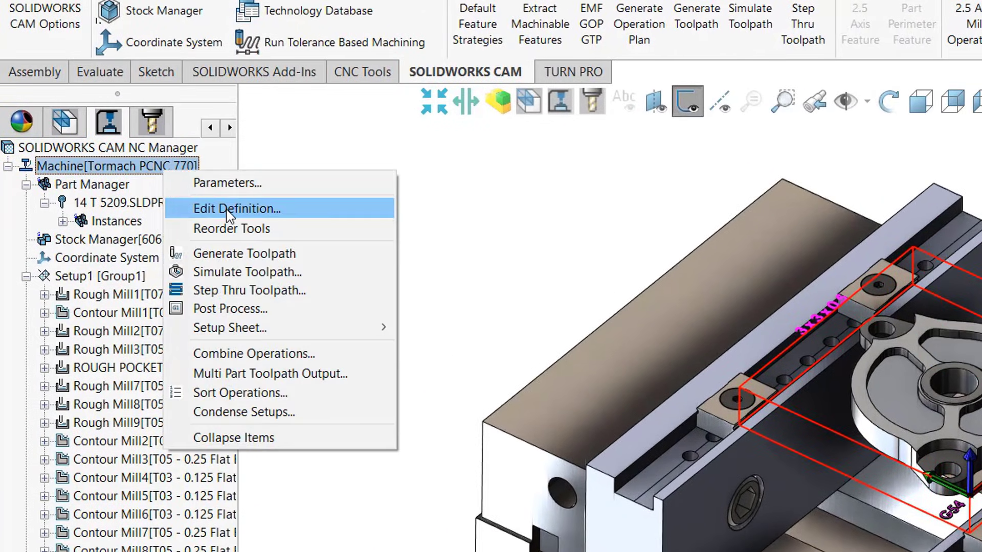
click(348, 261)
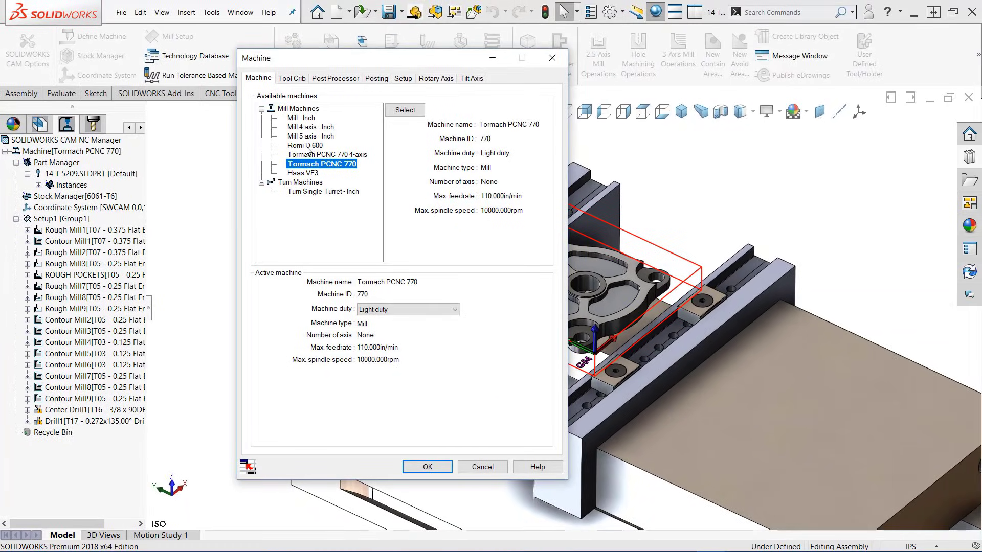
click(307, 146)
click(405, 110)
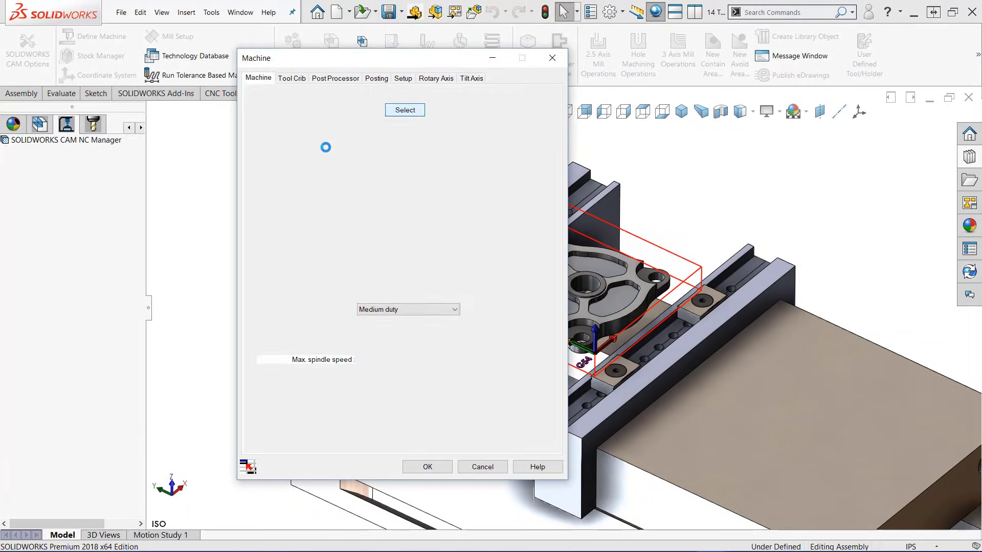
Confirm the ROMI_D600_FANUC_OI-MC post processor and set the posting program number to 4567.
click(341, 79)
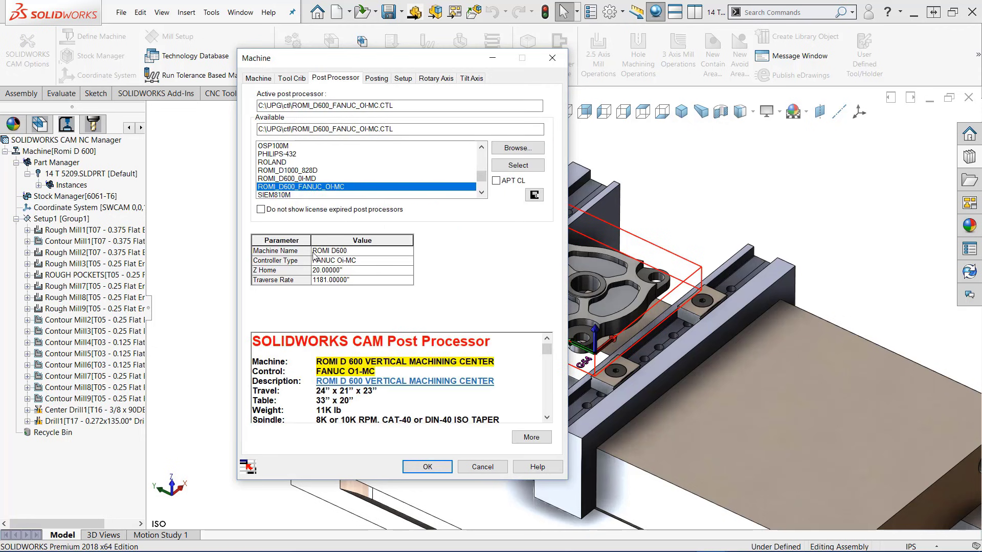
mouse_move(547, 350)
mouse_down()
mouse_move(544, 412)
mouse_move(545, 338)
mouse_up()
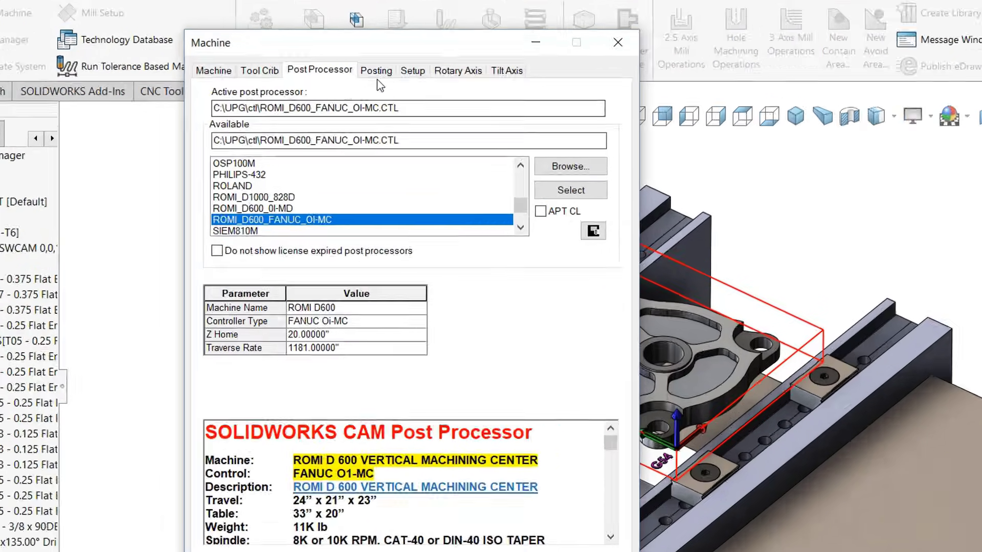
click(376, 79)
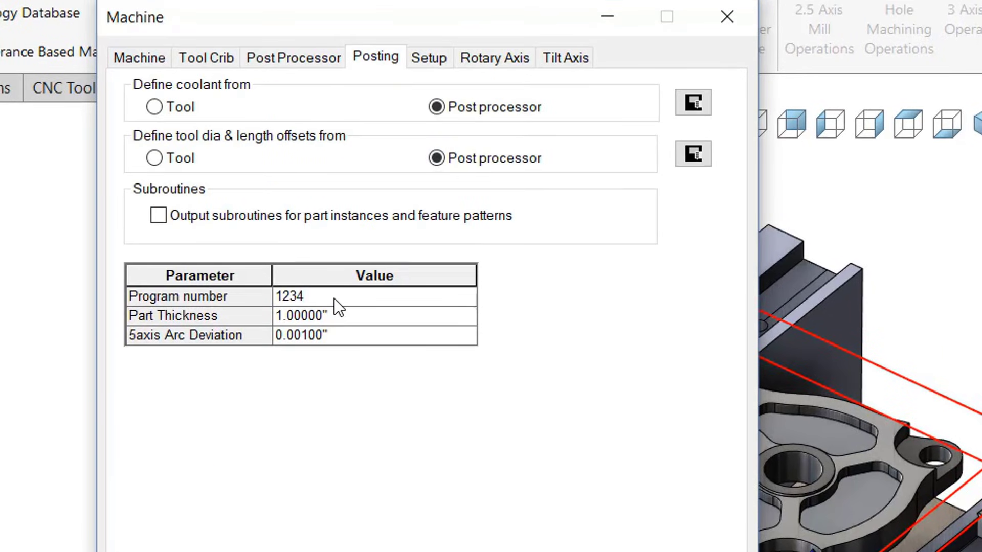
click(333, 298)
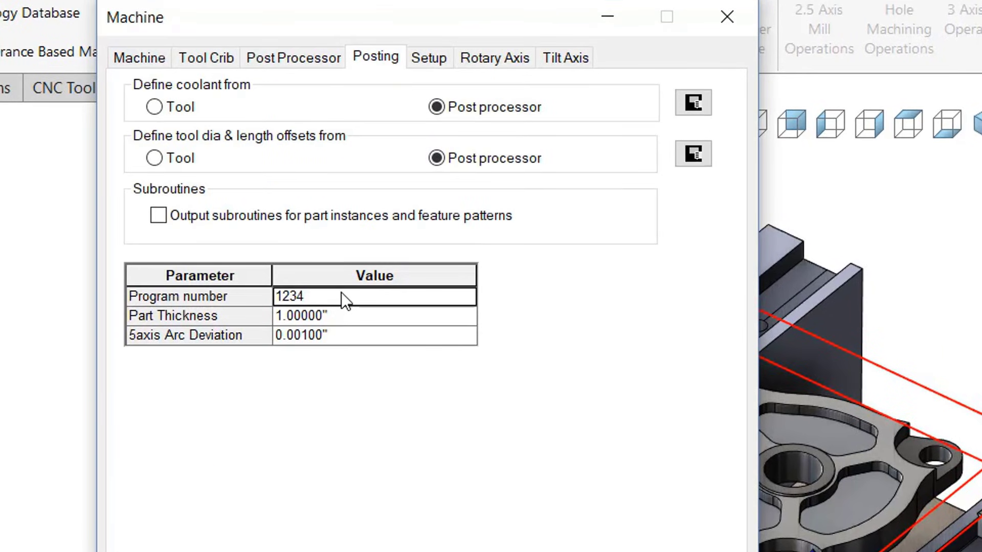
text(4567)
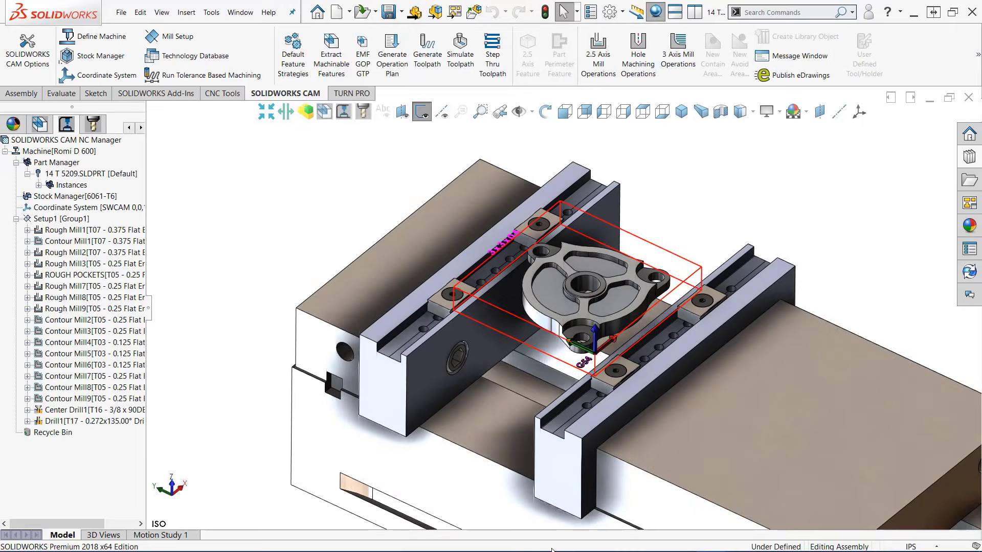
Review the Romi D 600 mill machine entry, with FANUC Oi-MC post and Medium duty.
mouse_move(552, 550)
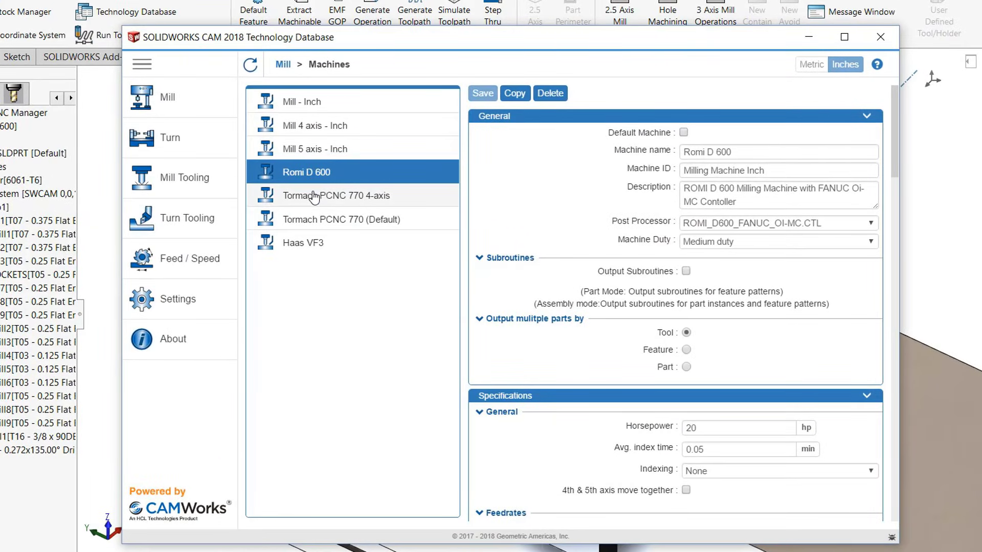
click(314, 196)
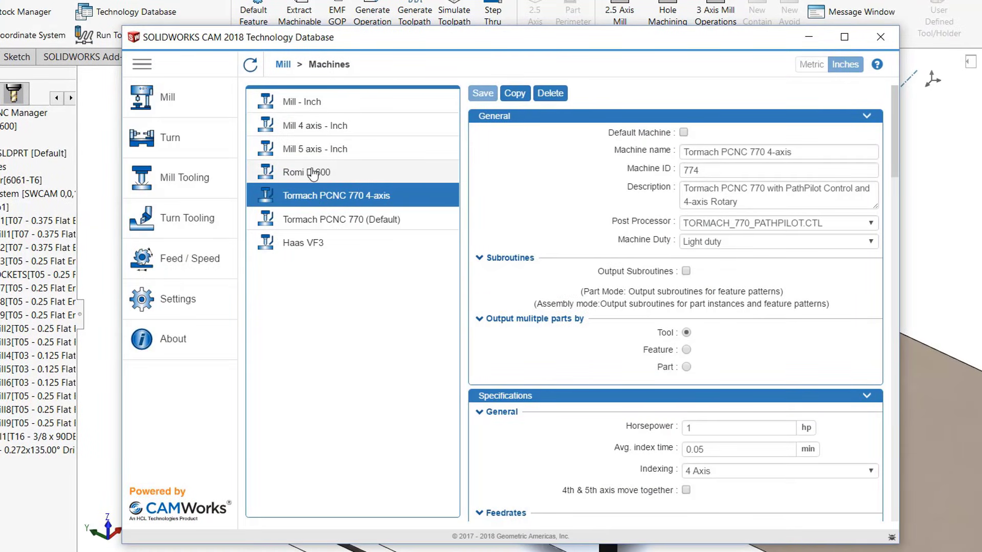
click(313, 173)
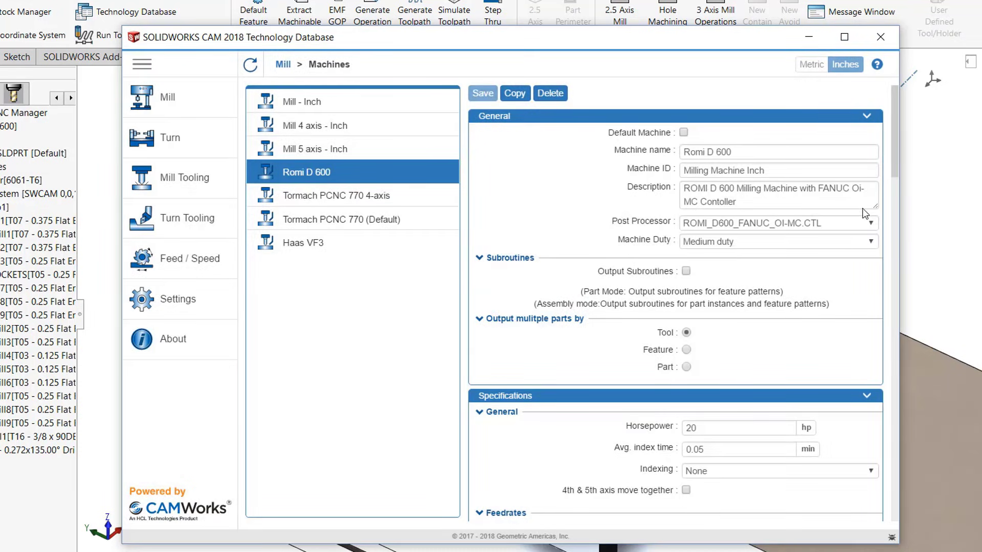
drag(895, 158, 885, 133)
Post-process Setup1 to 14 T 5209_040_770.txt and open the G-code in the NC Editor.
click(882, 39)
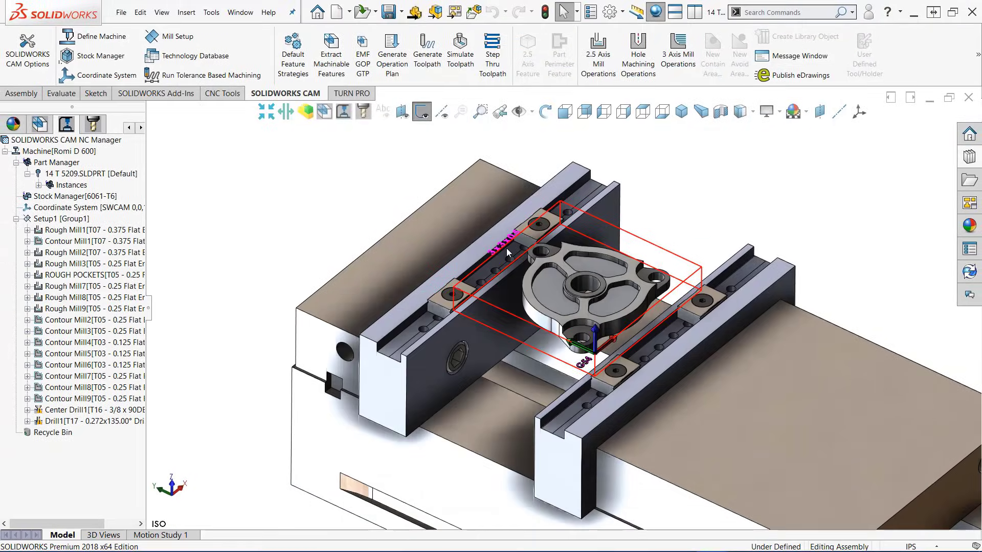
right_click(70, 220)
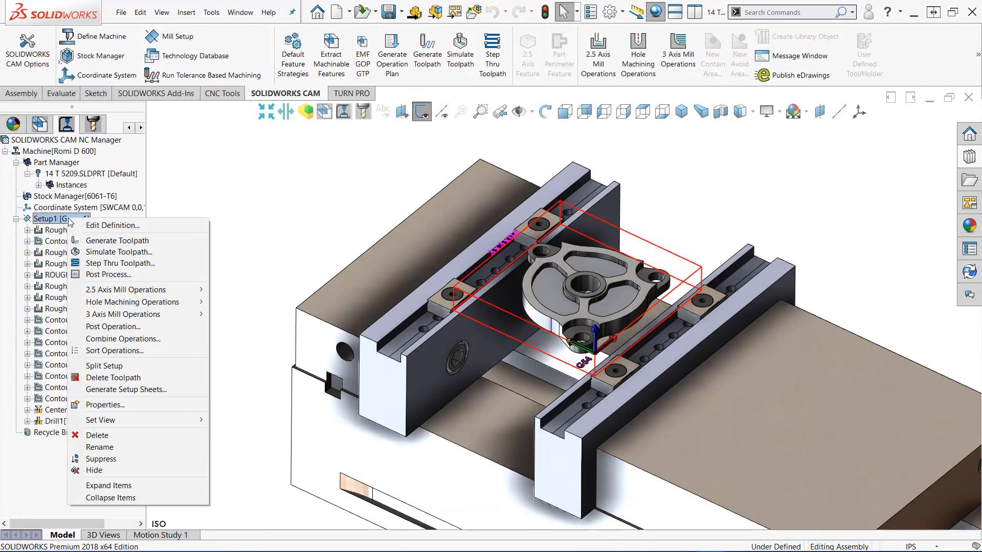
click(109, 275)
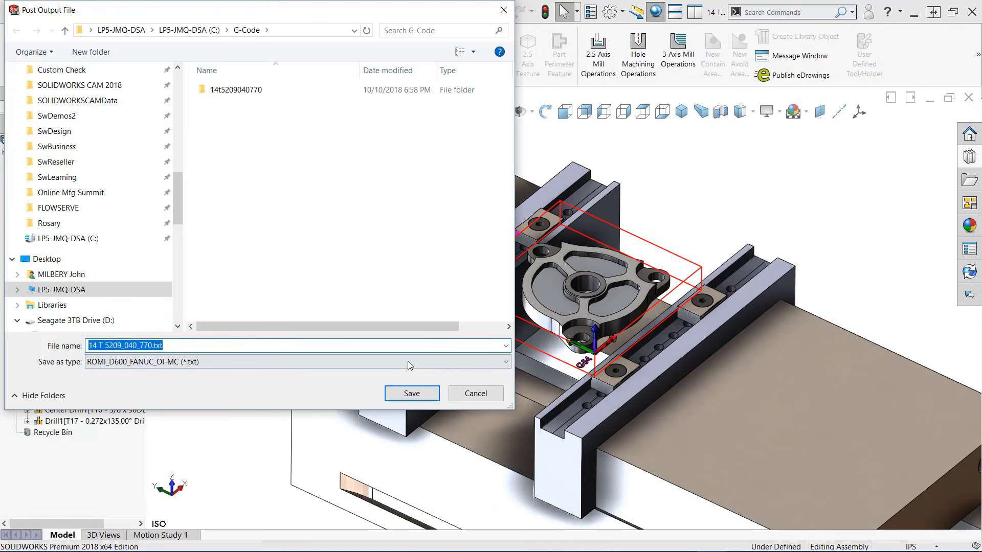
click(413, 393)
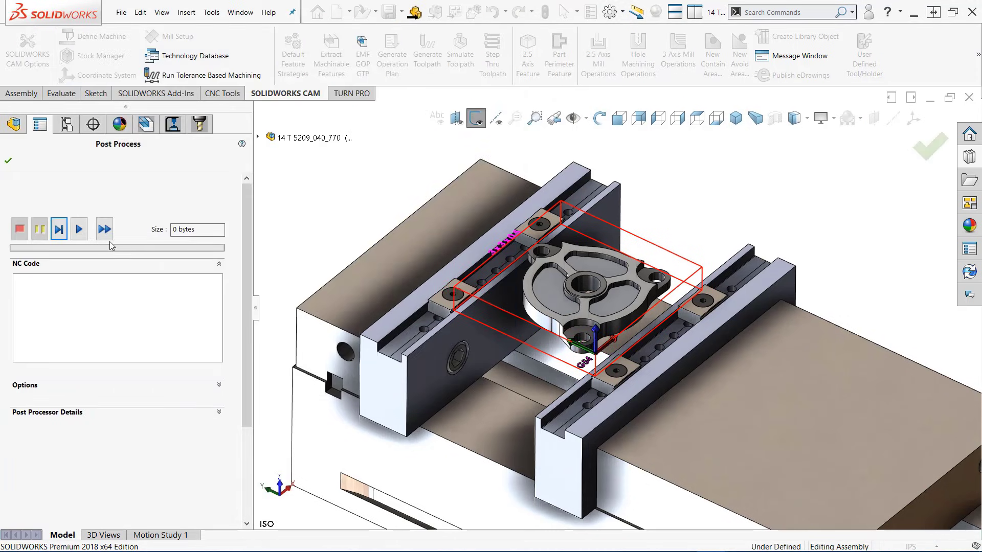
click(79, 230)
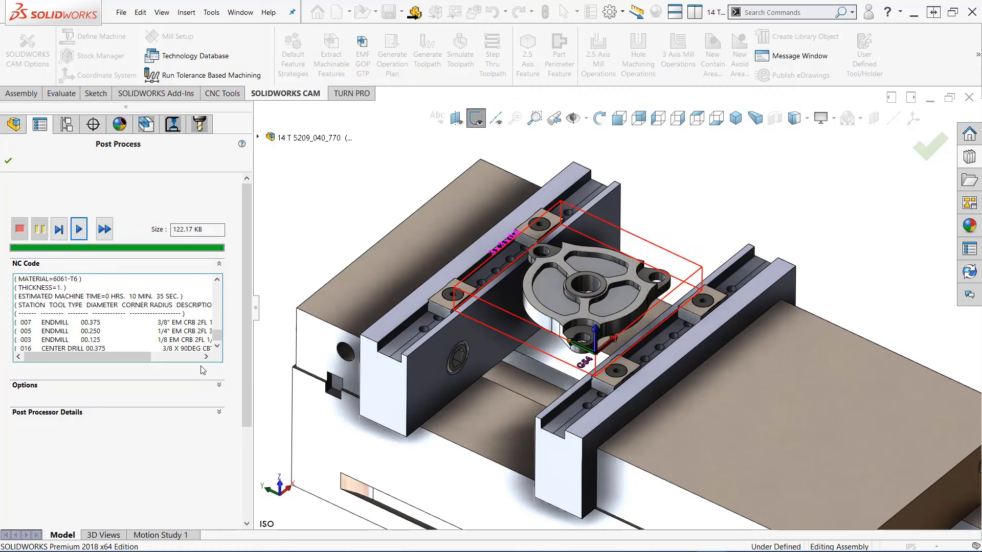
click(219, 385)
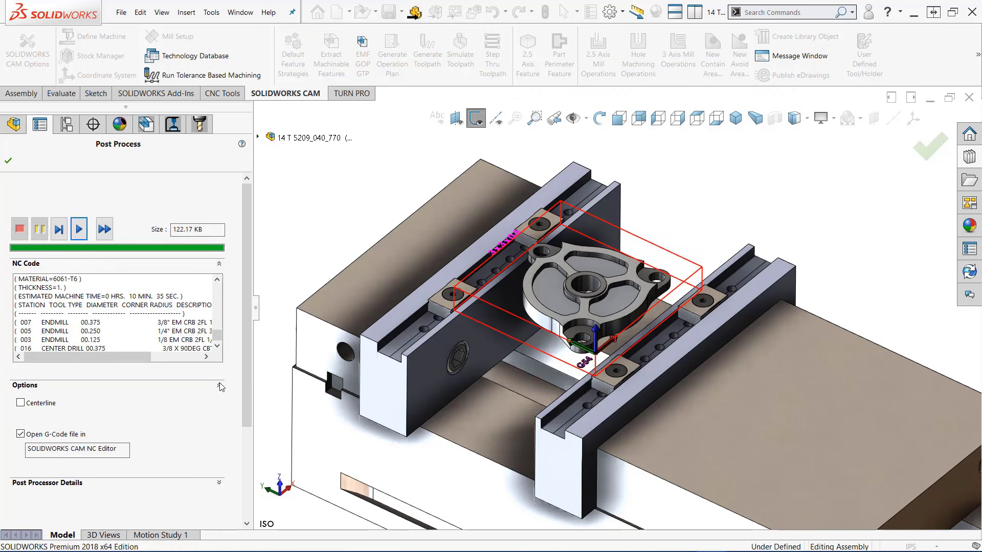
click(8, 161)
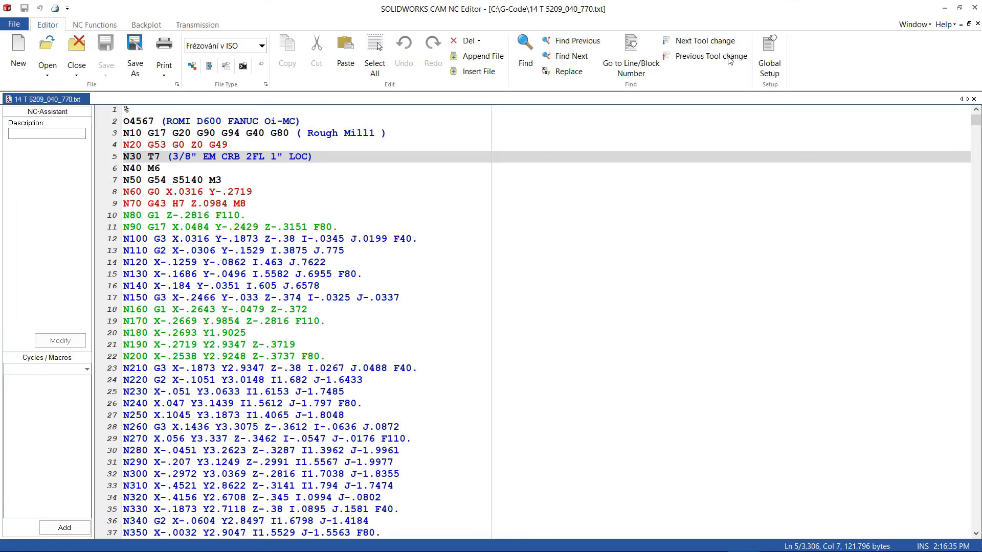
Step through tool changes T7, T5, T16 and T17, then bring up the backplot tools.
click(718, 43)
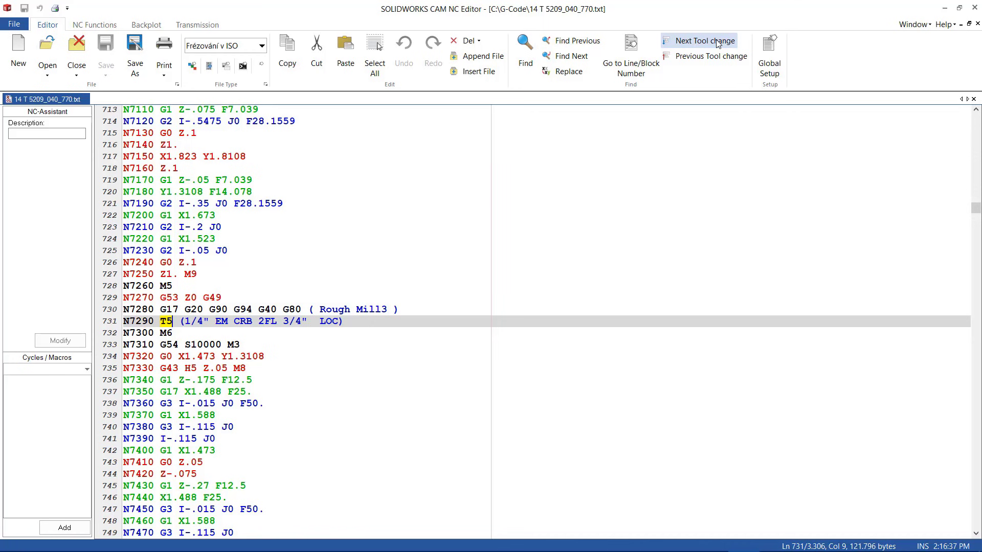
click(718, 44)
click(718, 44)
click(717, 44)
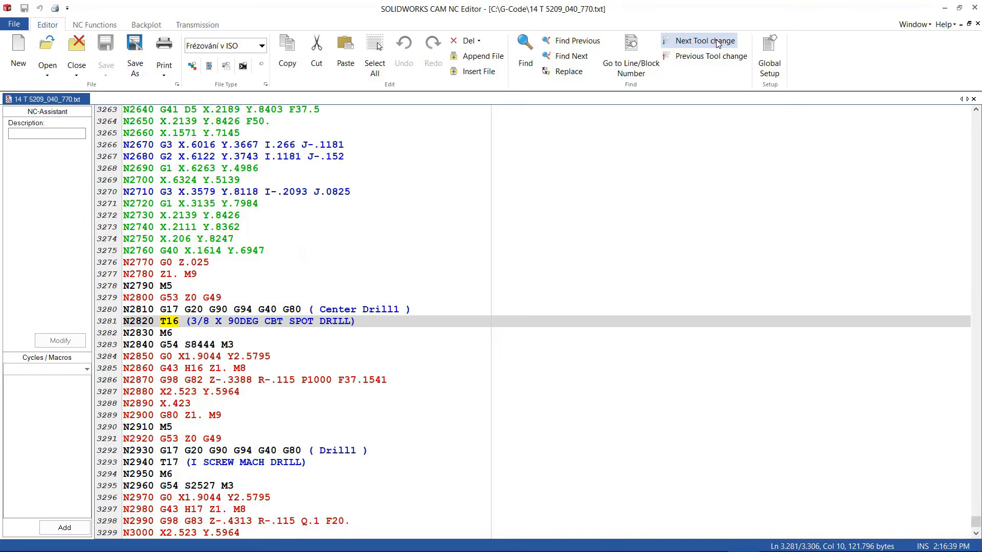
click(718, 44)
click(718, 44)
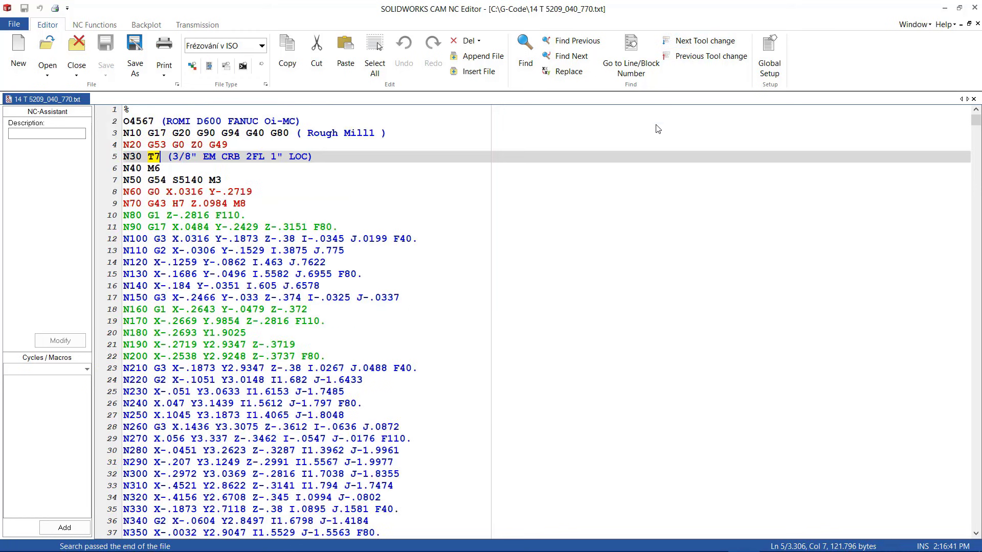
click(94, 26)
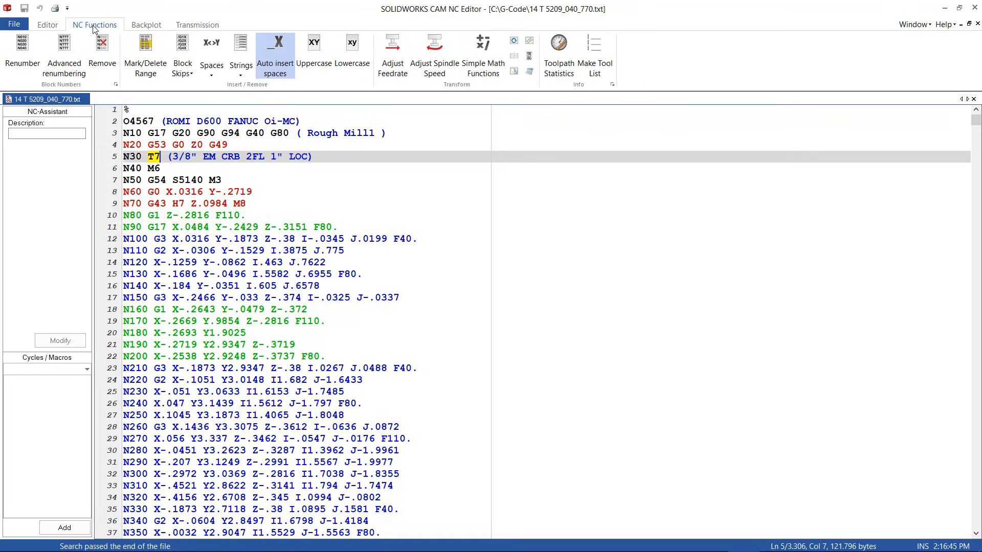
click(146, 24)
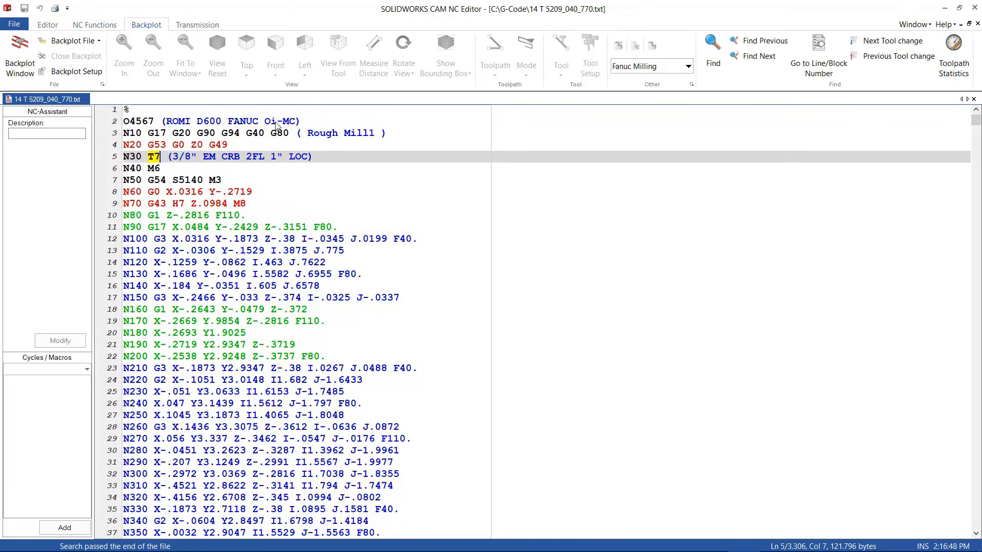
Backplot the toolpath in 3-D, check per-tool statistics totalling 12:42, and close the NC Editor.
click(18, 60)
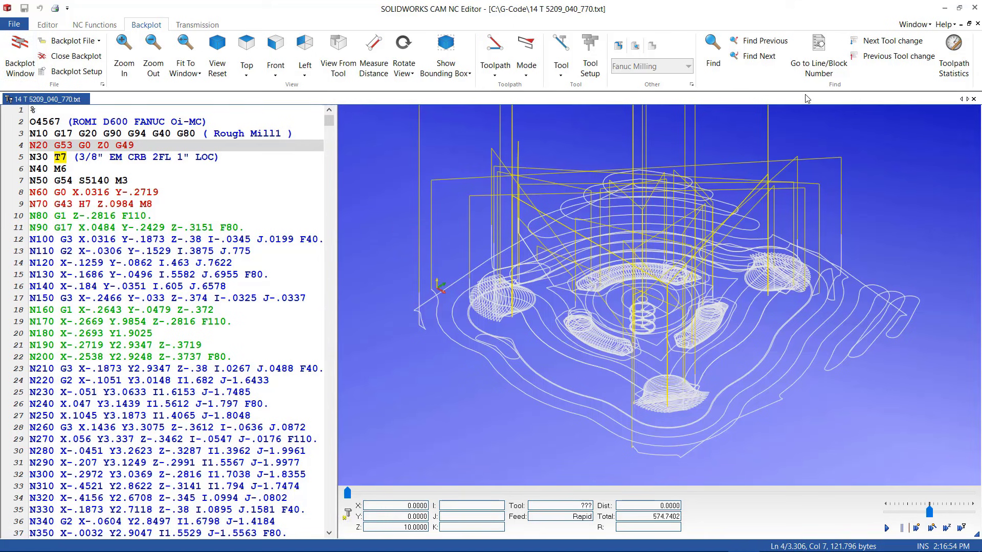
click(953, 56)
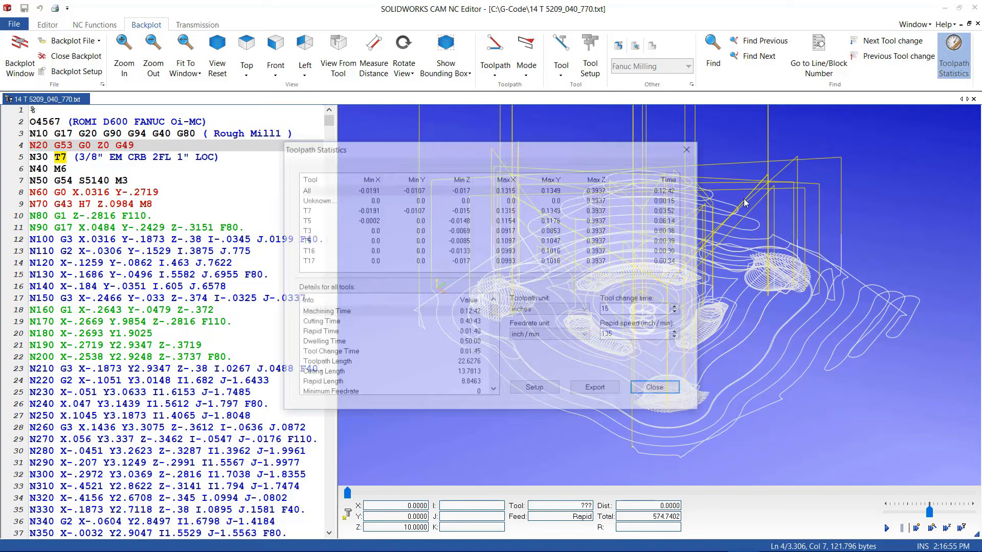
drag(494, 312, 657, 389)
click(658, 390)
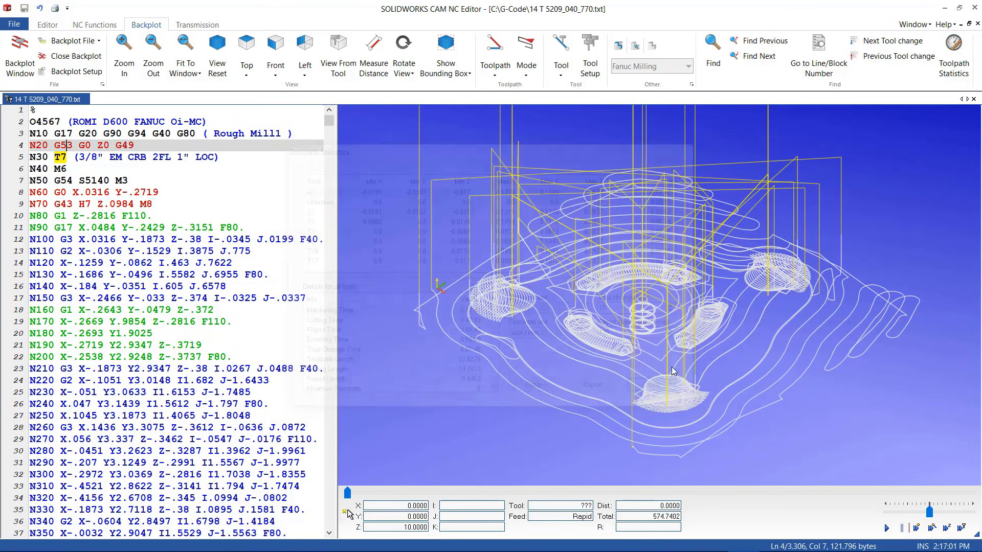
click(975, 9)
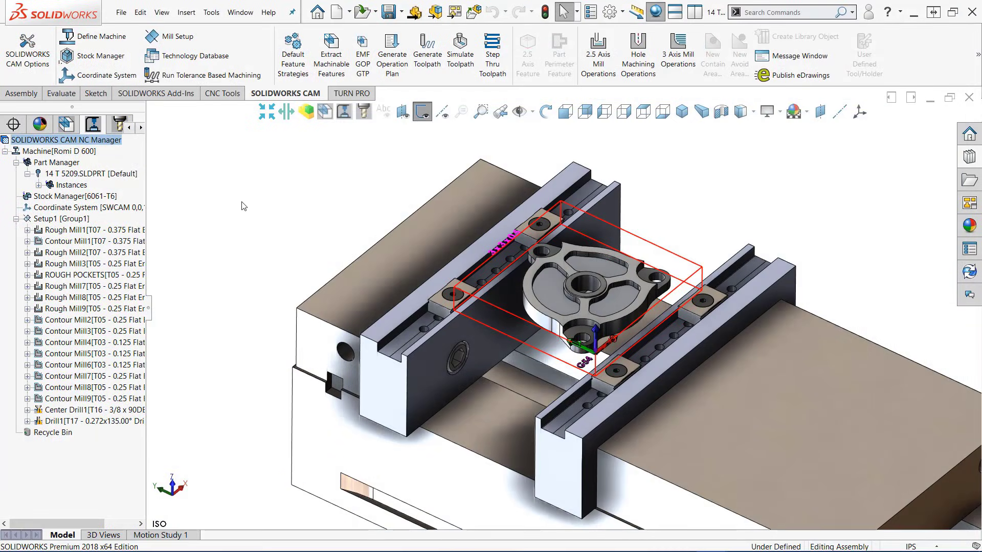
Generate a Machine setup sheet using the mill tooling style sheet, overwriting the existing file in C:\G-Code.
right_click(73, 152)
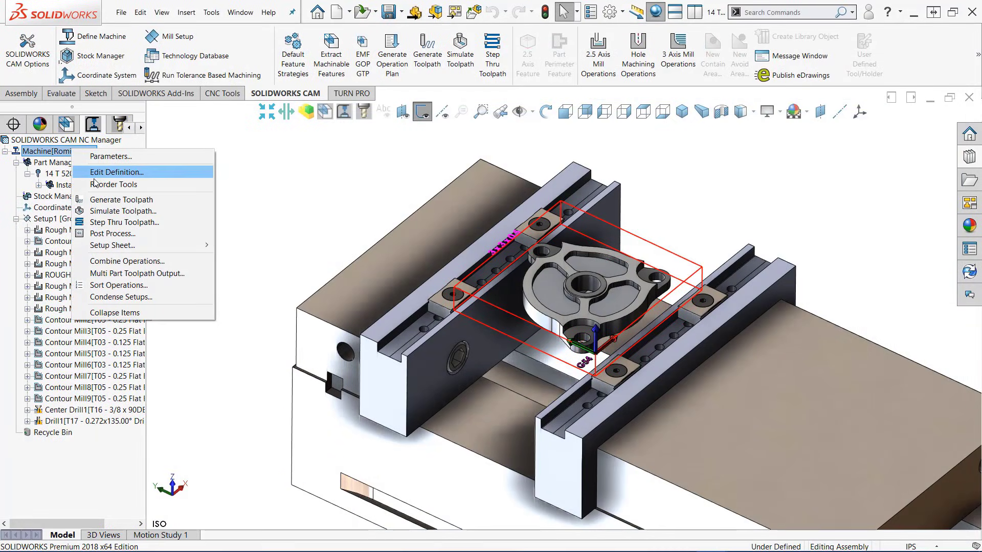
mouse_move(109, 250)
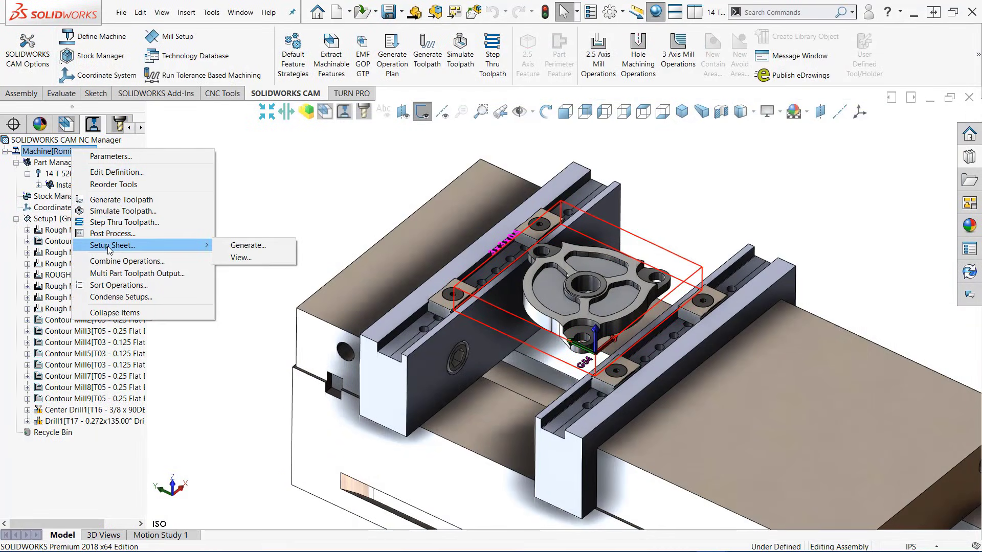
click(254, 244)
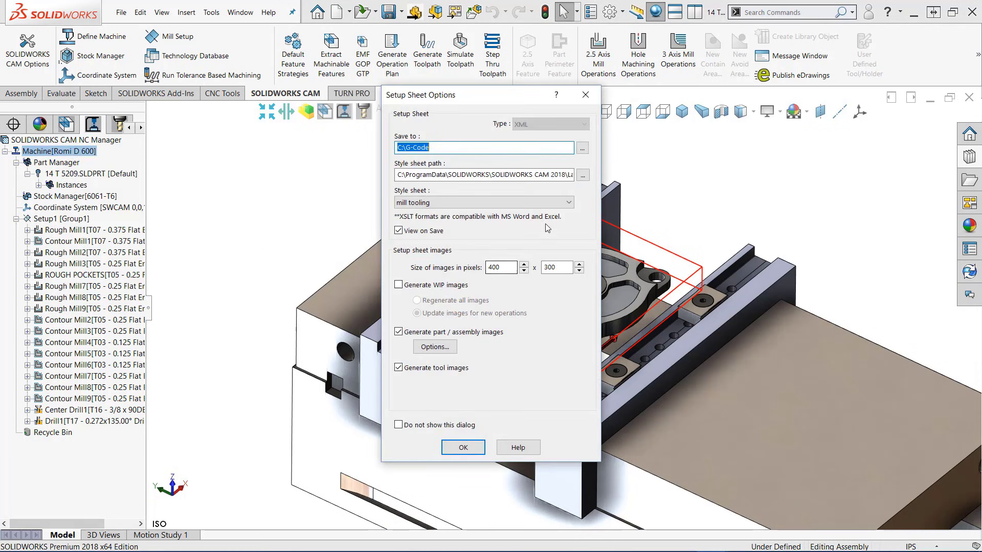
click(568, 203)
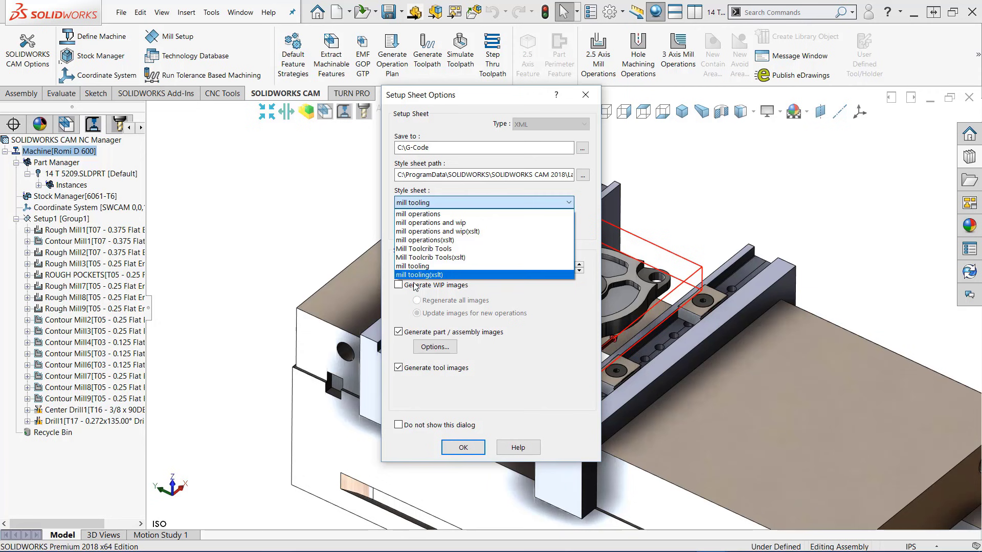
click(417, 266)
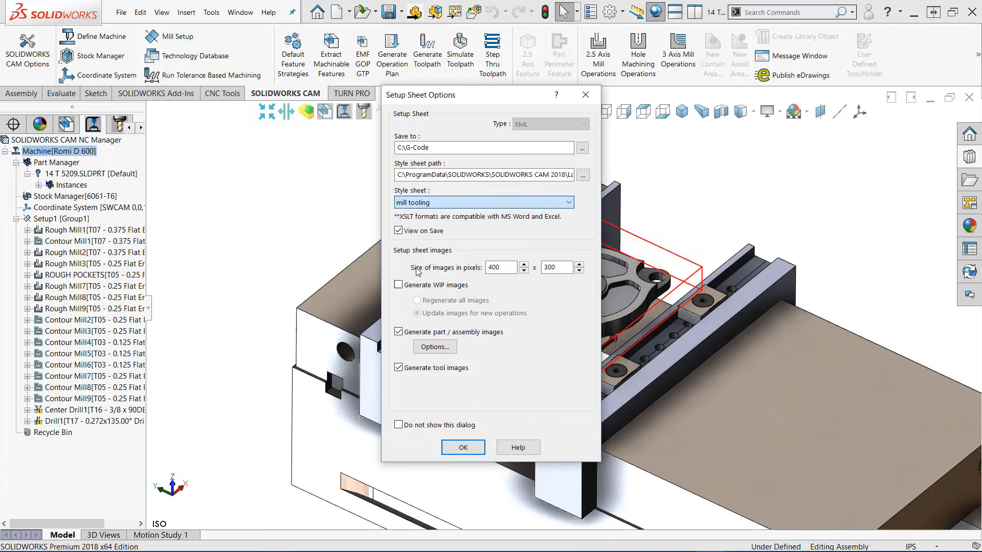
click(463, 447)
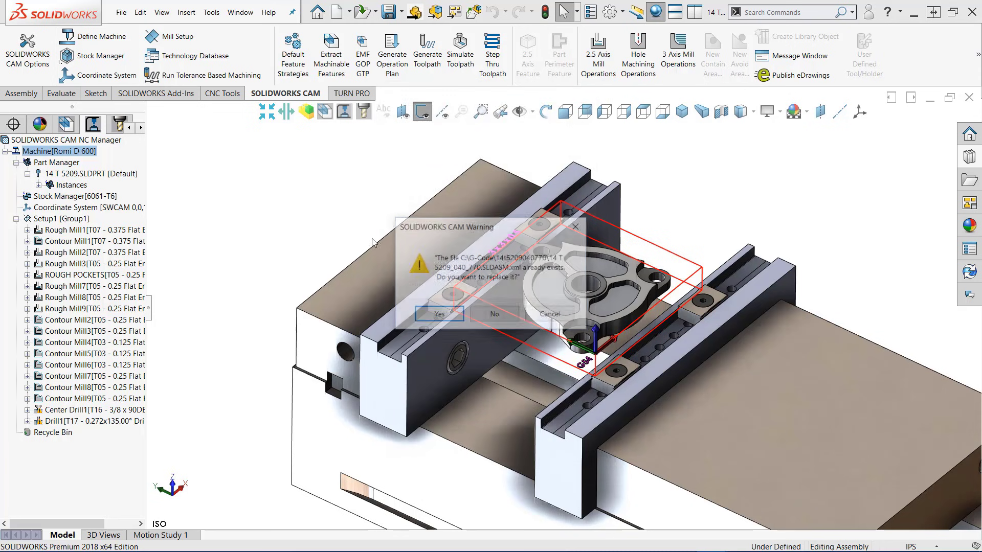
click(439, 315)
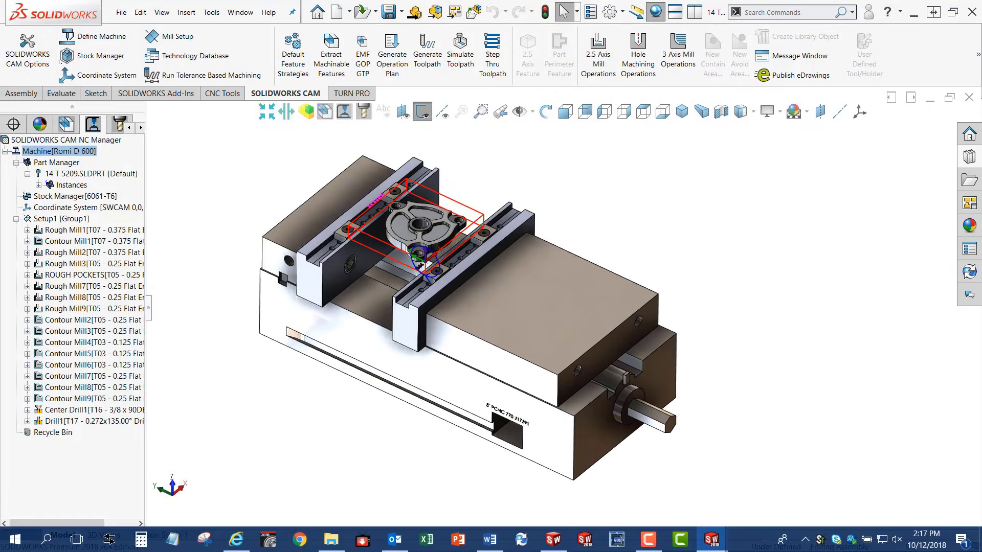
Scroll through the setup sheet's tool table (tools 7, 5, 3, 16, 17) and close Internet Explorer.
click(243, 542)
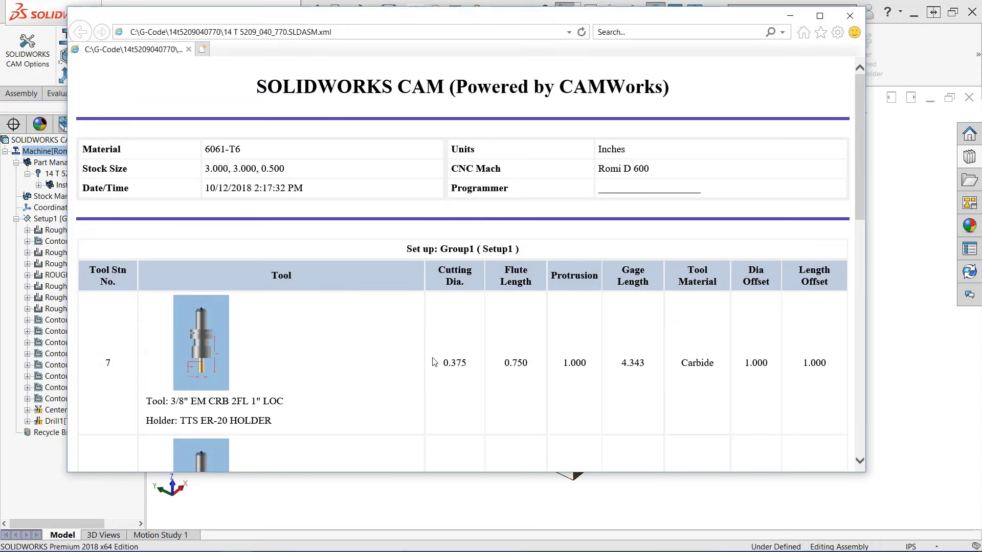
scroll(485, 306, down, 3)
scroll(485, 306, down, 7)
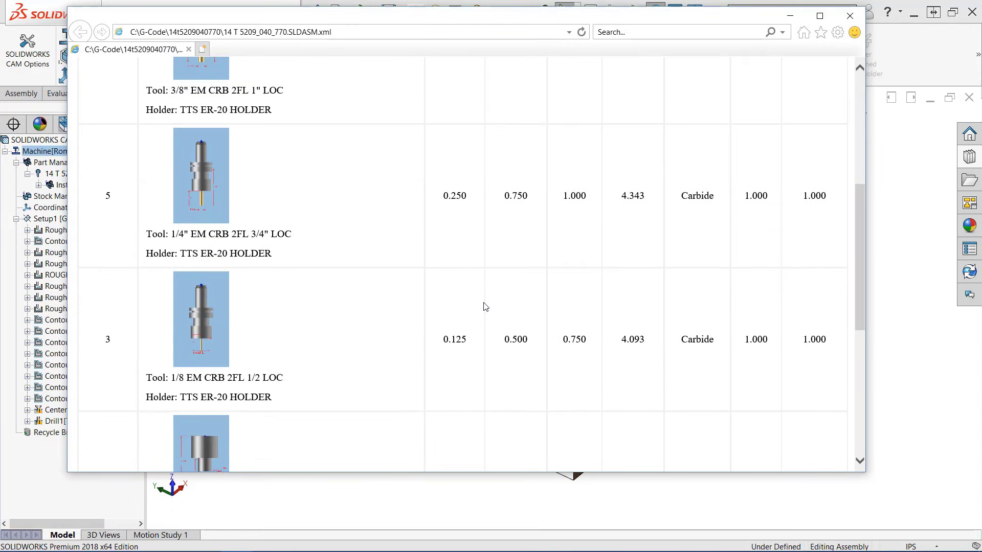
scroll(484, 306, down, 2)
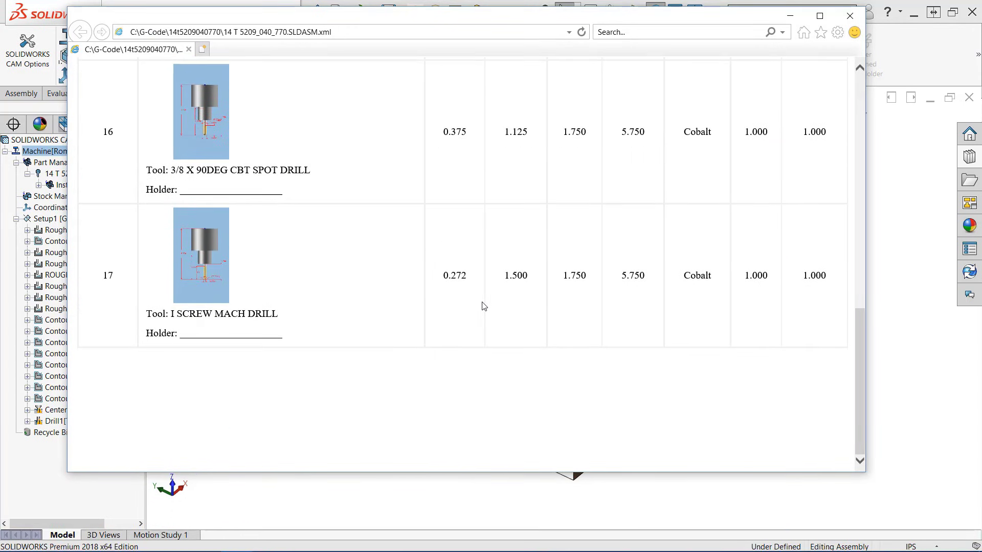
scroll(484, 306, up, 6)
scroll(484, 306, up, 5)
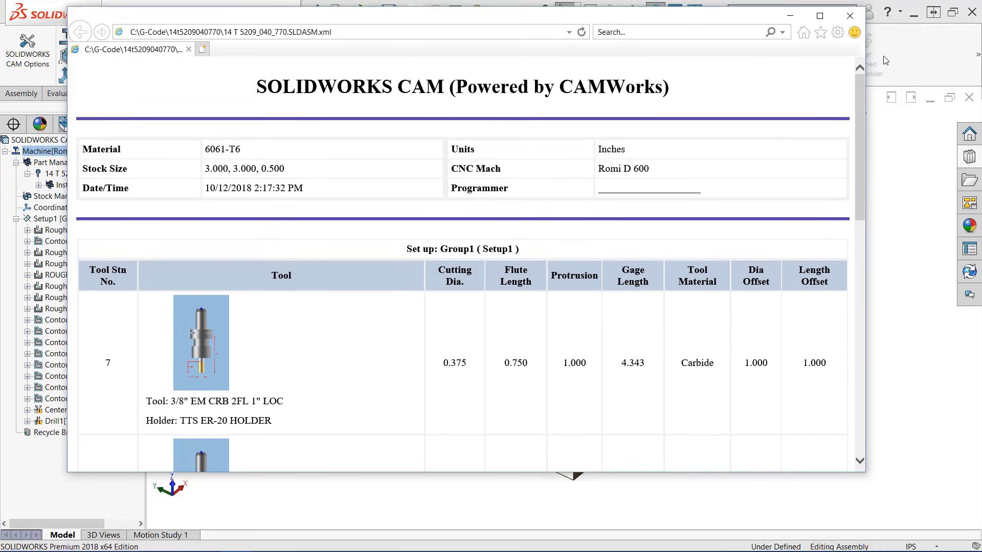
click(849, 17)
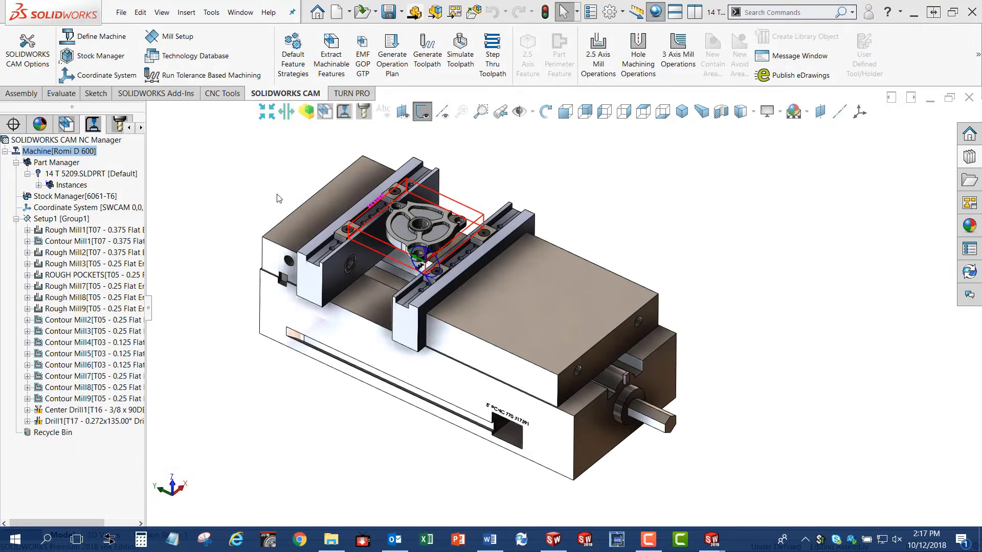
scroll(345, 216, down, 3)
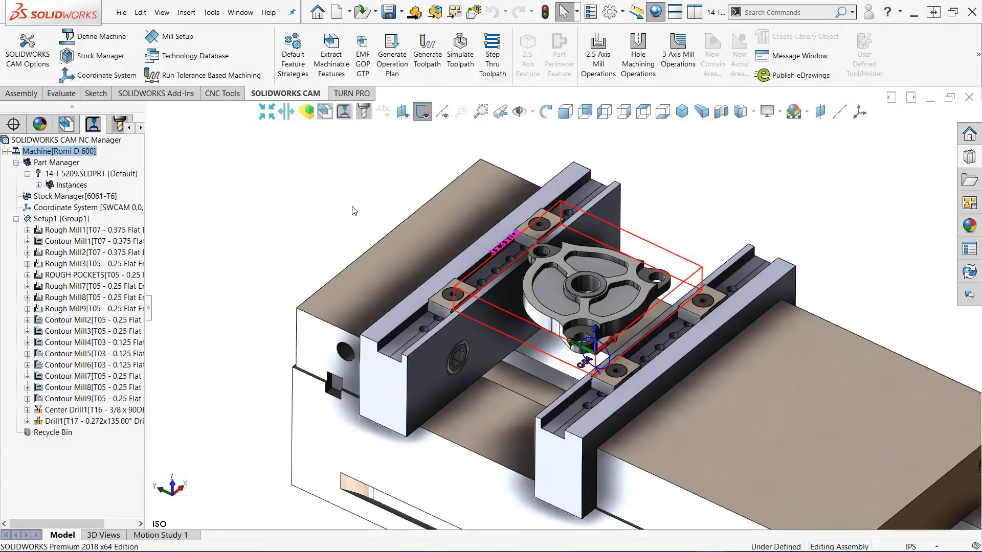
Open the assembly's fixture setup drawing and its Custom Properties.
right_click(354, 210)
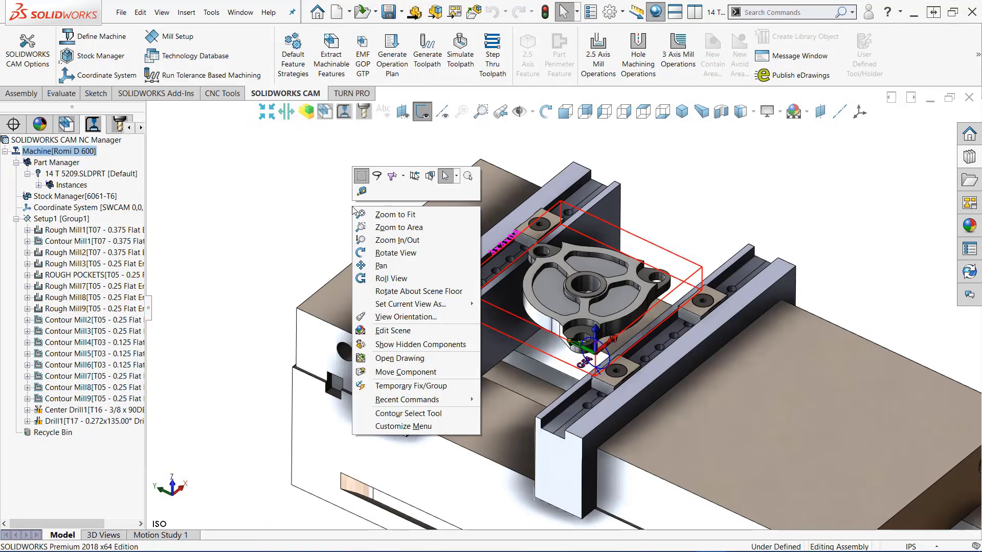
click(389, 358)
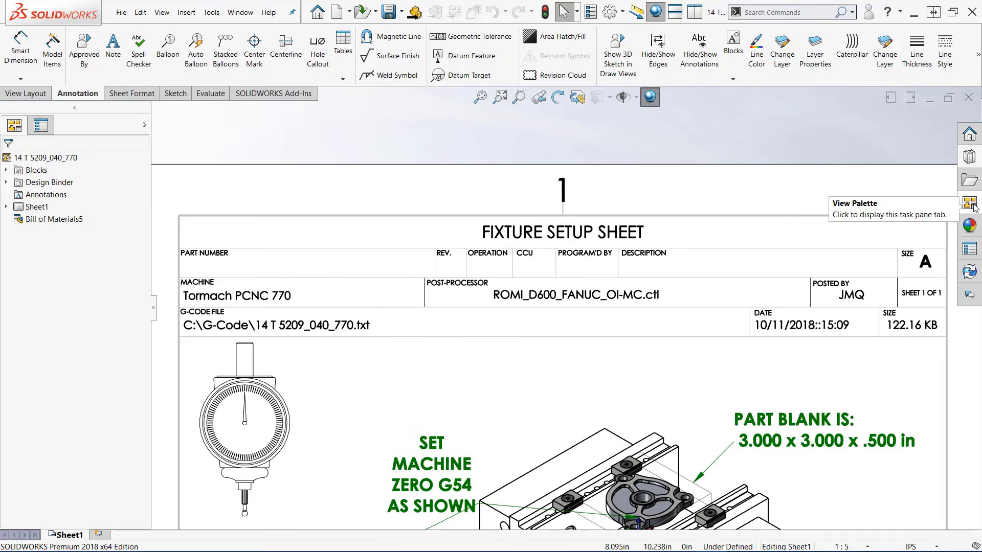
click(969, 251)
Fill in part 14 T 5209, TRI-SPACER, revision A, date 10/12/2018, operation 040, CCU 640, and apply.
click(866, 153)
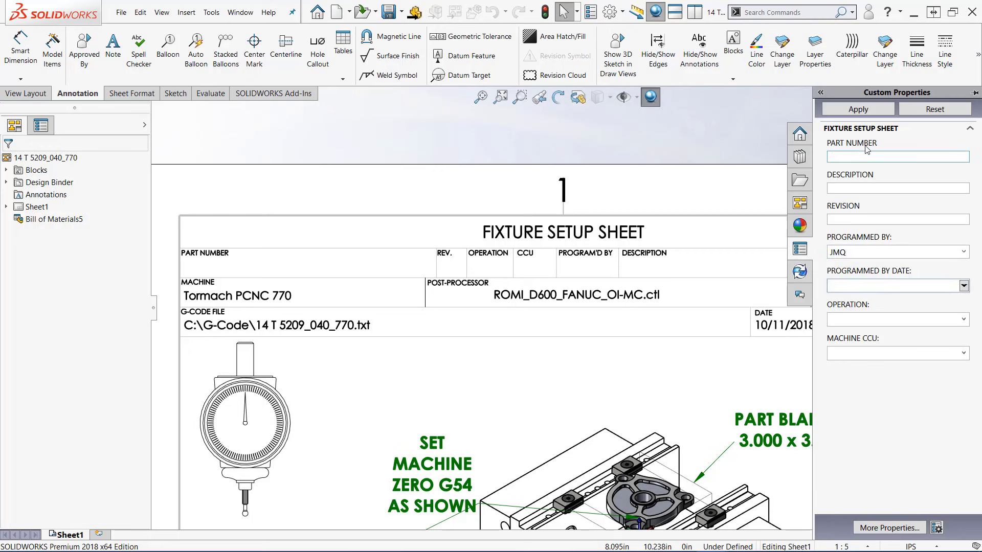
click(872, 189)
text(TRI)
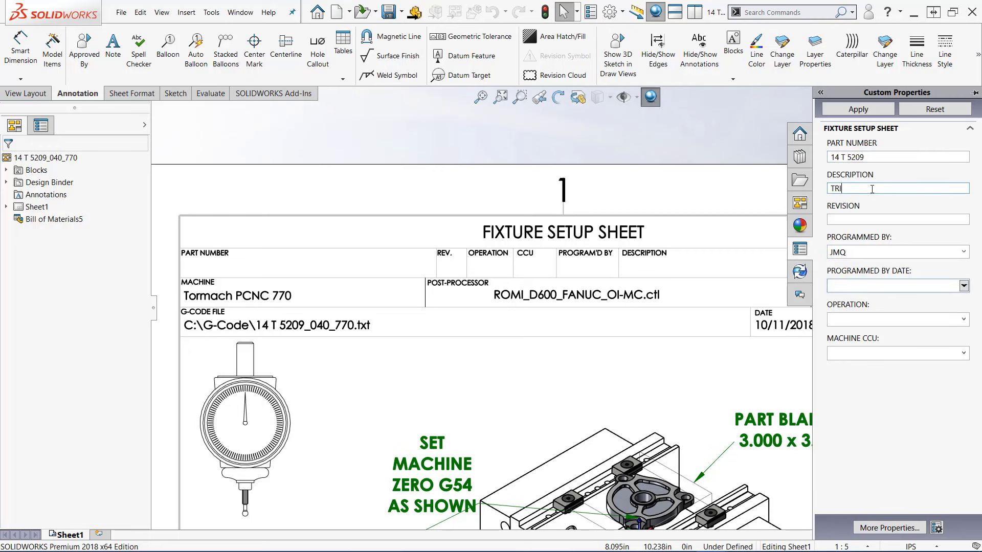
text(-SPACER)
click(871, 220)
text(A)
click(964, 286)
click(925, 332)
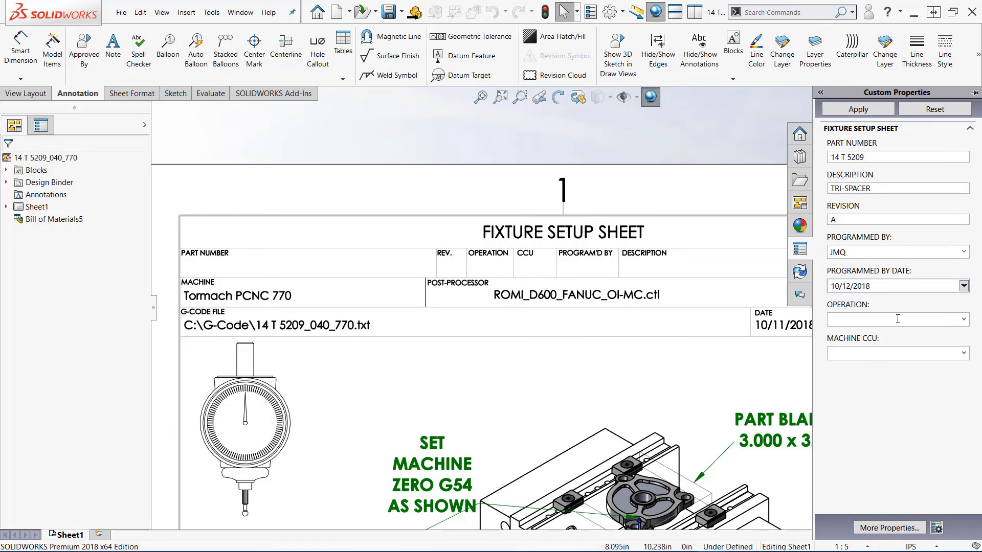
click(858, 109)
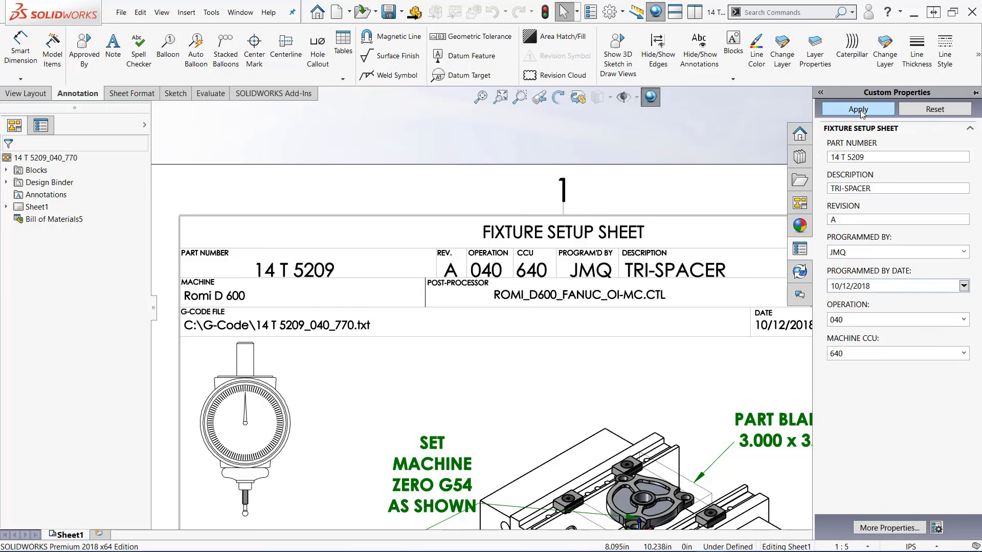
click(517, 378)
click(514, 131)
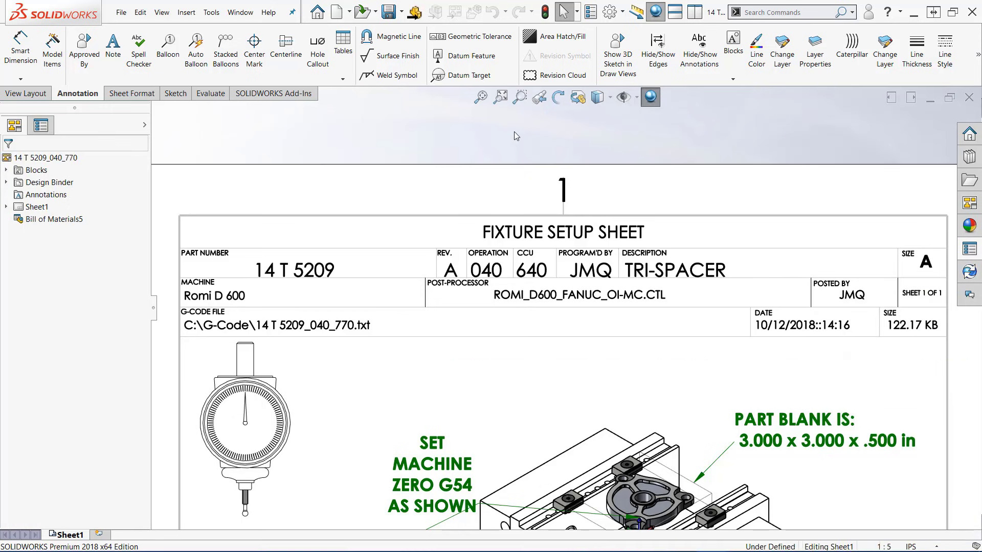
Reposition the SET MACHINE ZERO G54 note and the HAIMER dial indicator block at the XYZ ZERO view.
key(f)
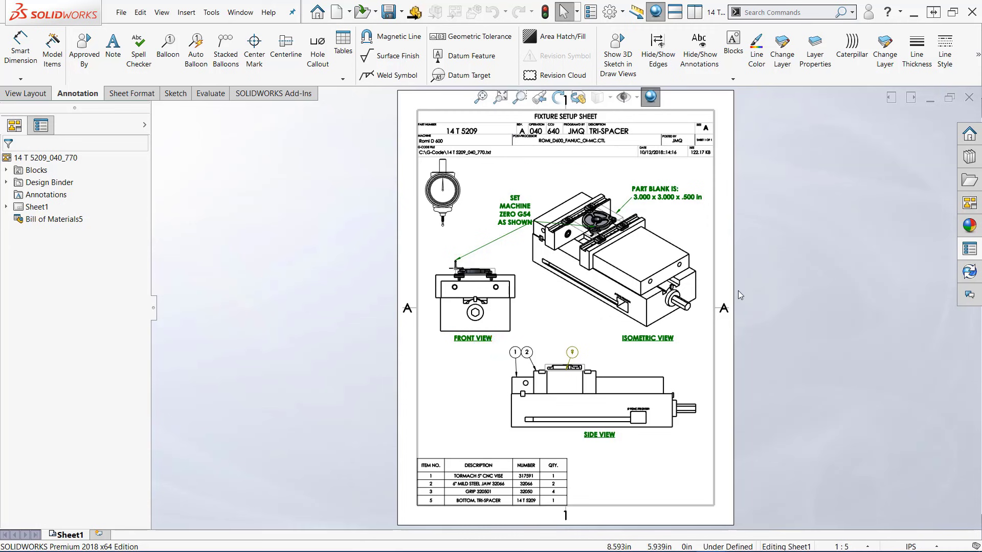
key(space)
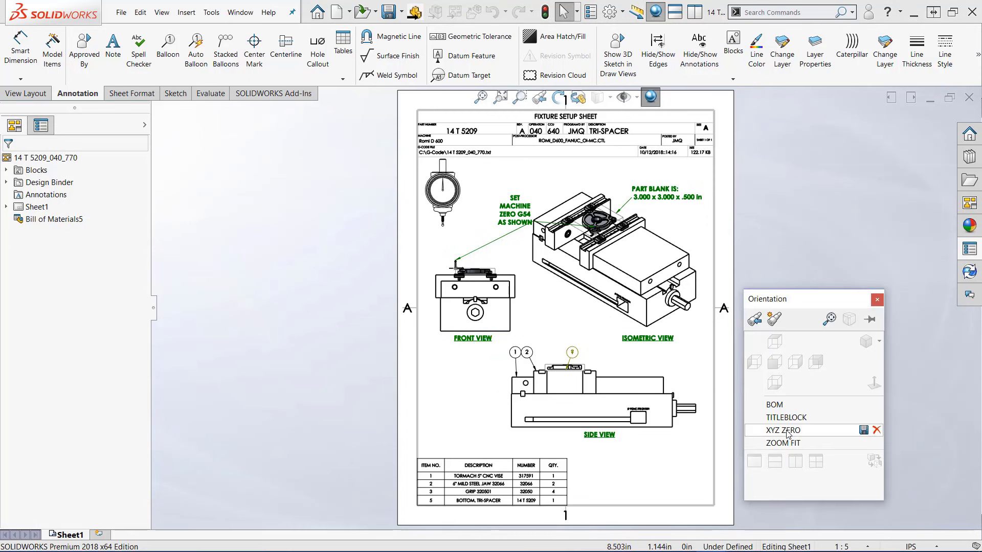
click(779, 405)
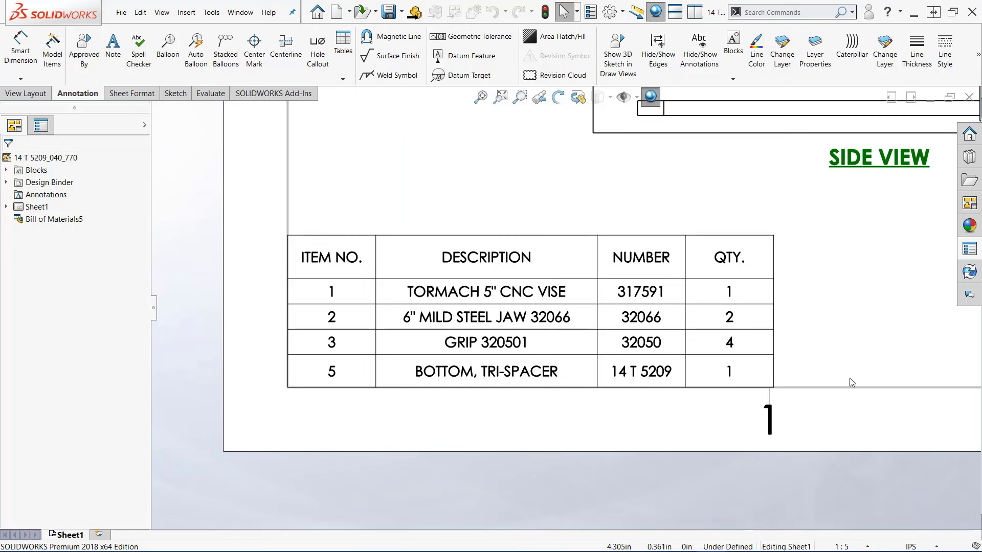
key(space)
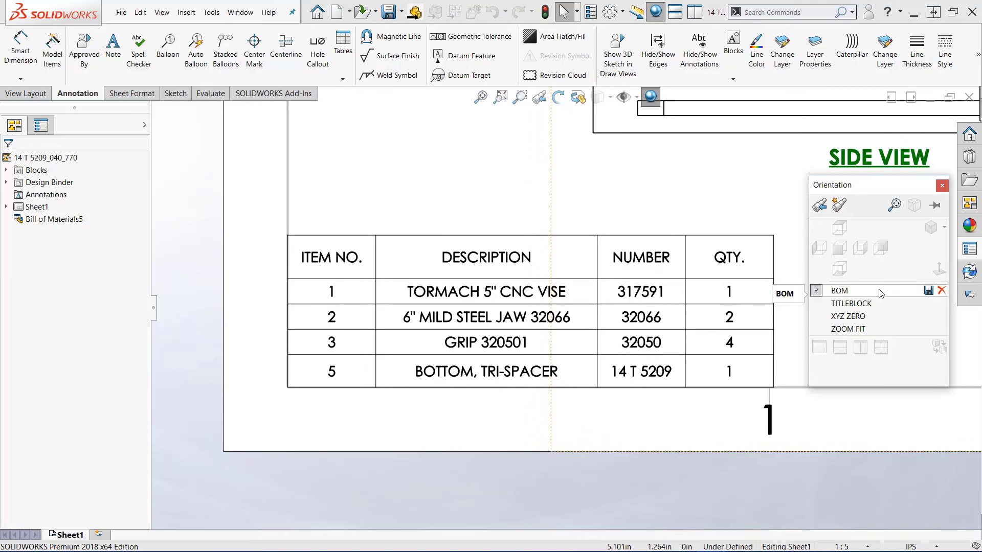
click(852, 304)
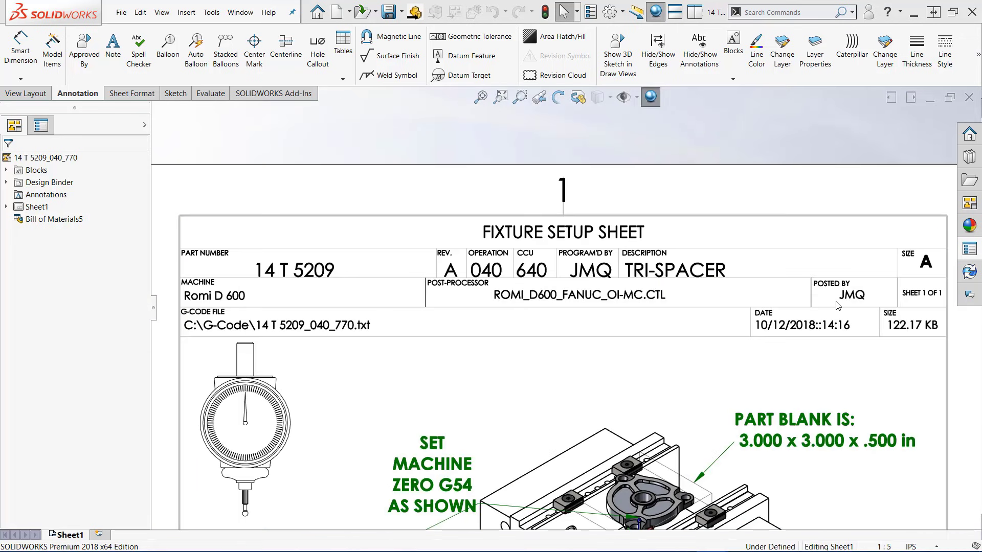
key(space)
click(790, 308)
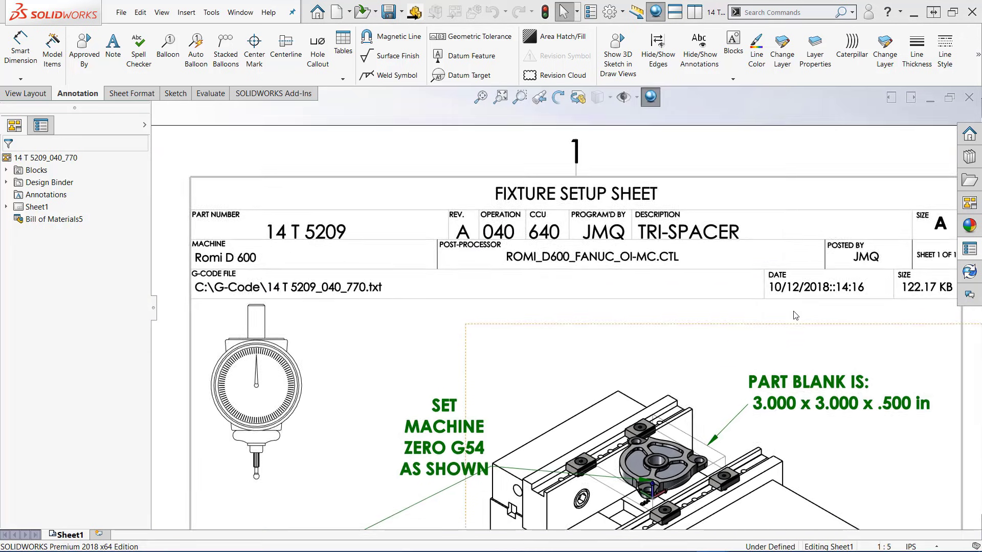
drag(516, 223, 470, 195)
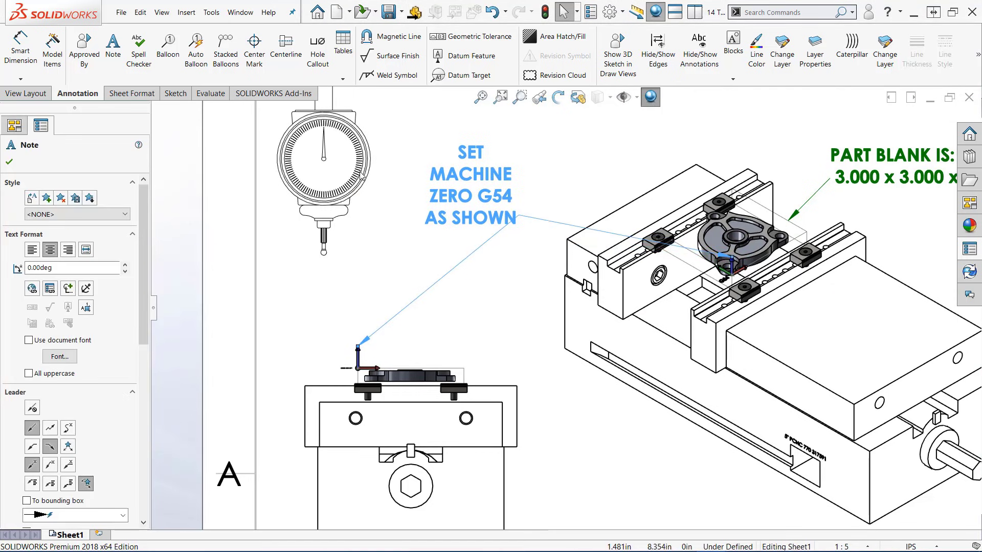
mouse_move(366, 153)
mouse_down()
mouse_move(395, 217)
mouse_move(405, 185)
mouse_up()
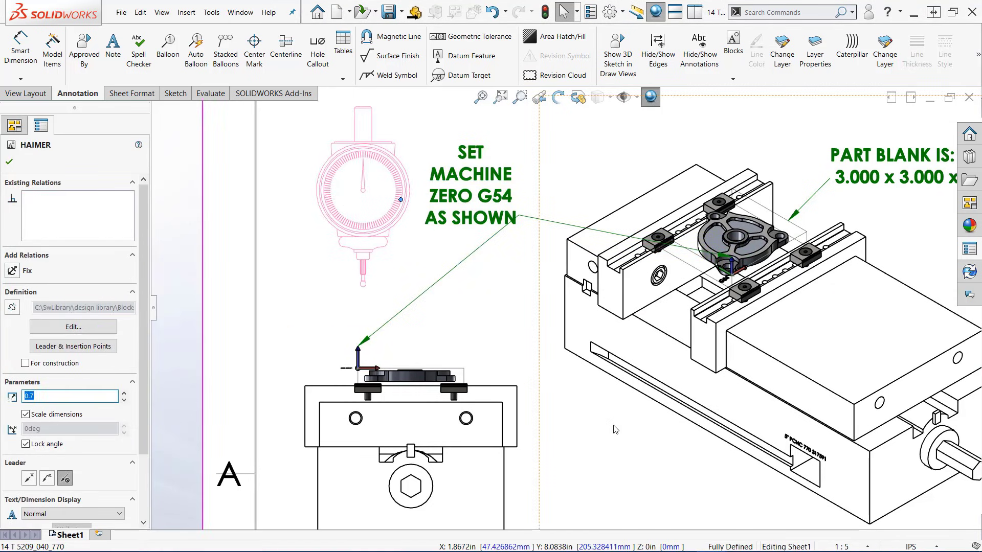
click(650, 458)
Reattach the question-mark balloon to the tri-spacer as balloon 5 and tidy balloons 1 and 2.
scroll(650, 458, up, 1)
scroll(650, 458, up, 1)
scroll(563, 450, down, 5)
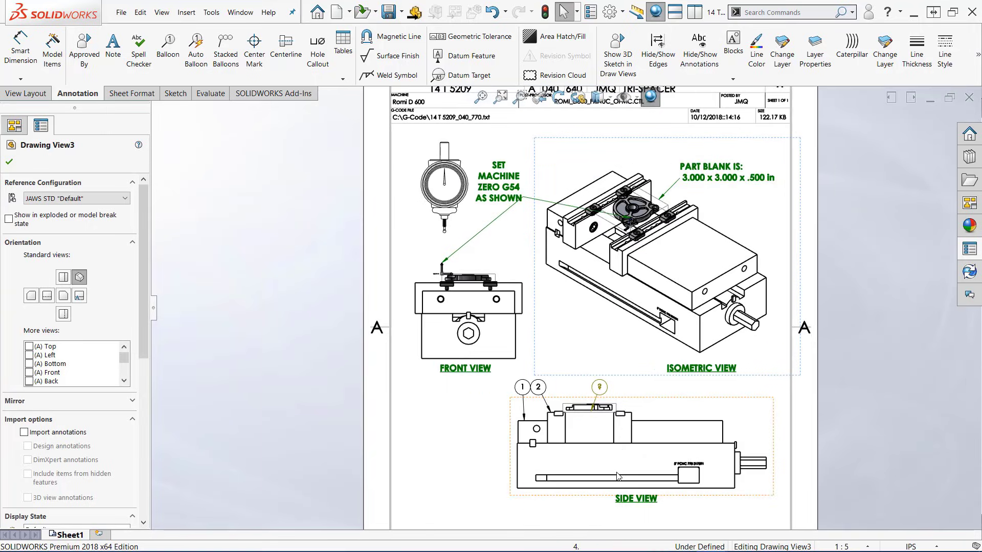
click(557, 280)
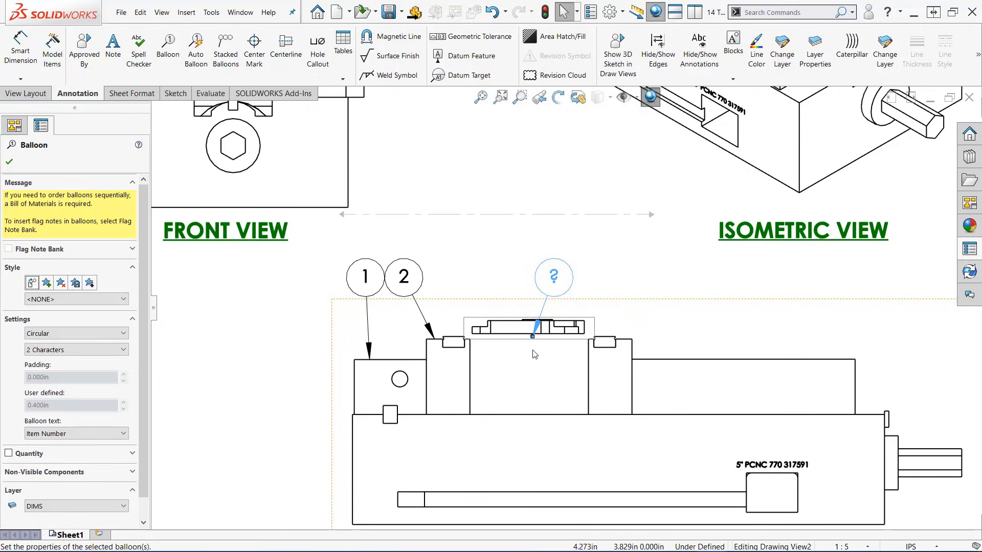
click(518, 326)
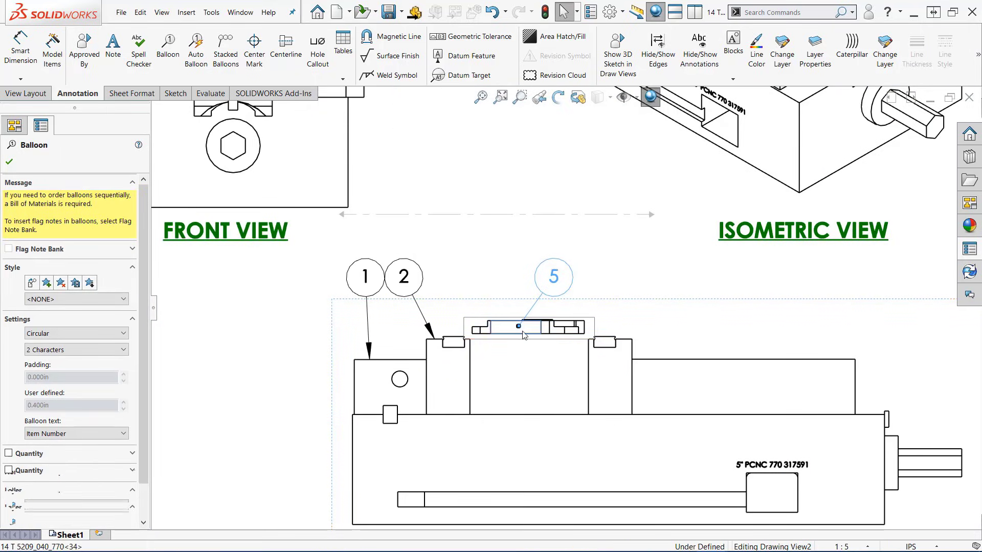
click(571, 251)
drag(404, 277, 450, 251)
drag(368, 279, 372, 244)
key(Escape)
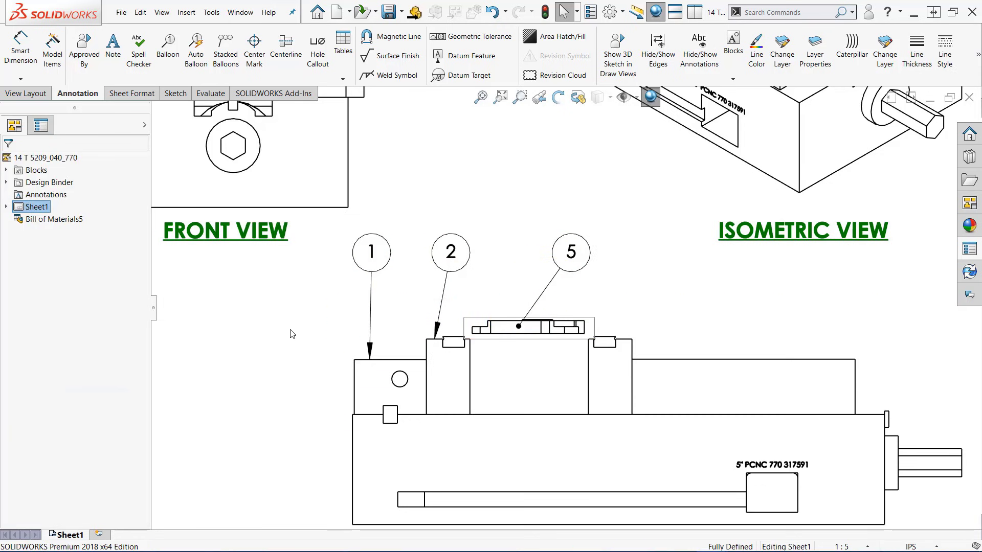
Publish Sheet1 of the fixture setup drawing to eDrawings as 14 T 5209_040_770.EDRW.
key(f)
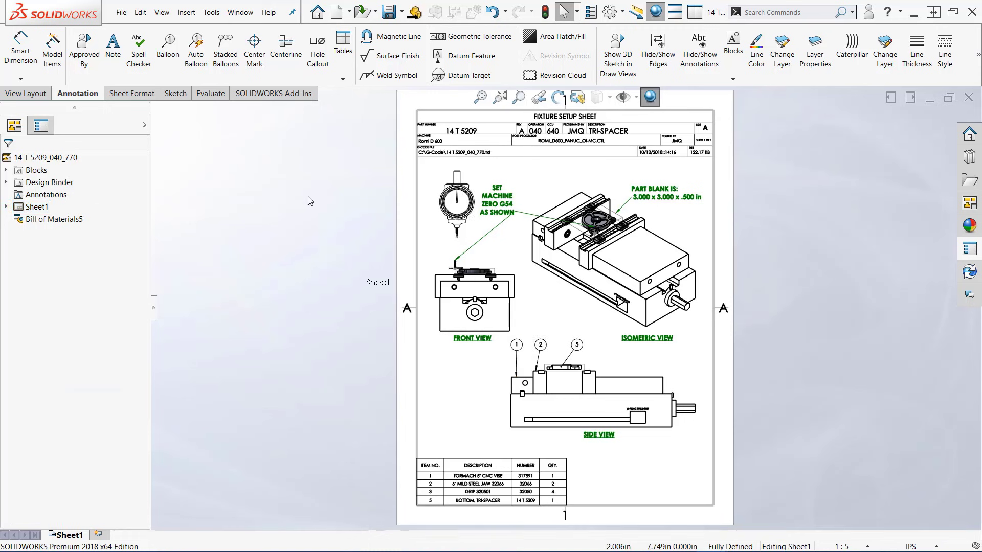
click(122, 12)
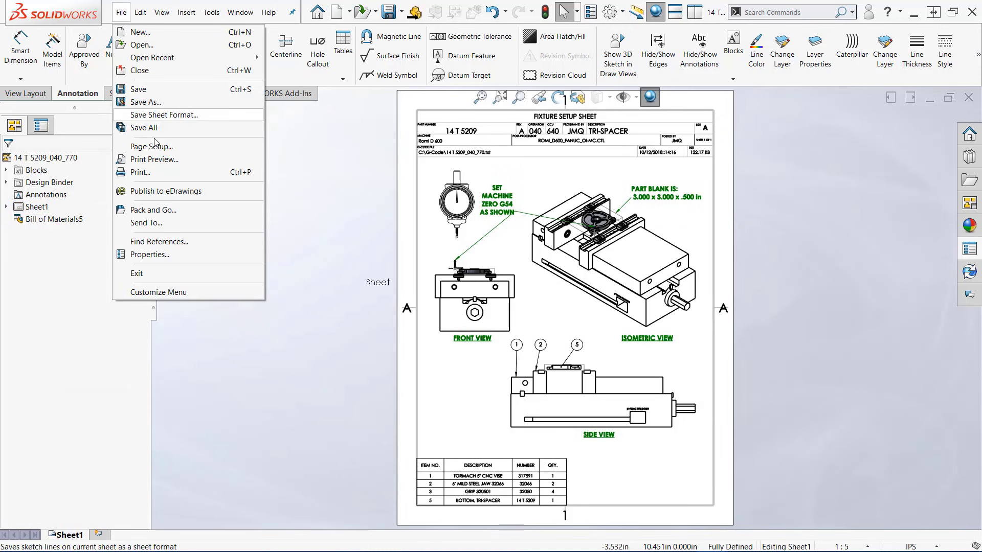
click(154, 191)
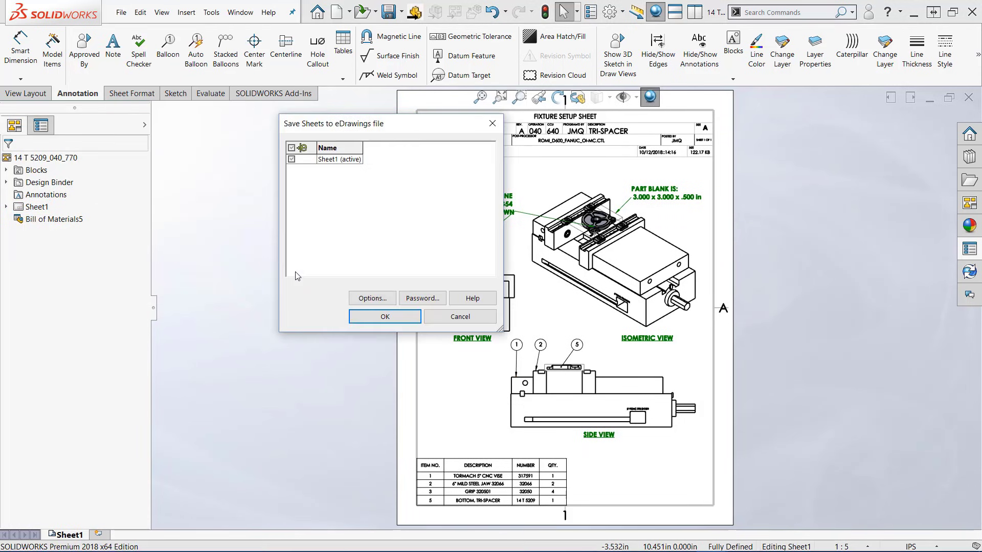
click(385, 317)
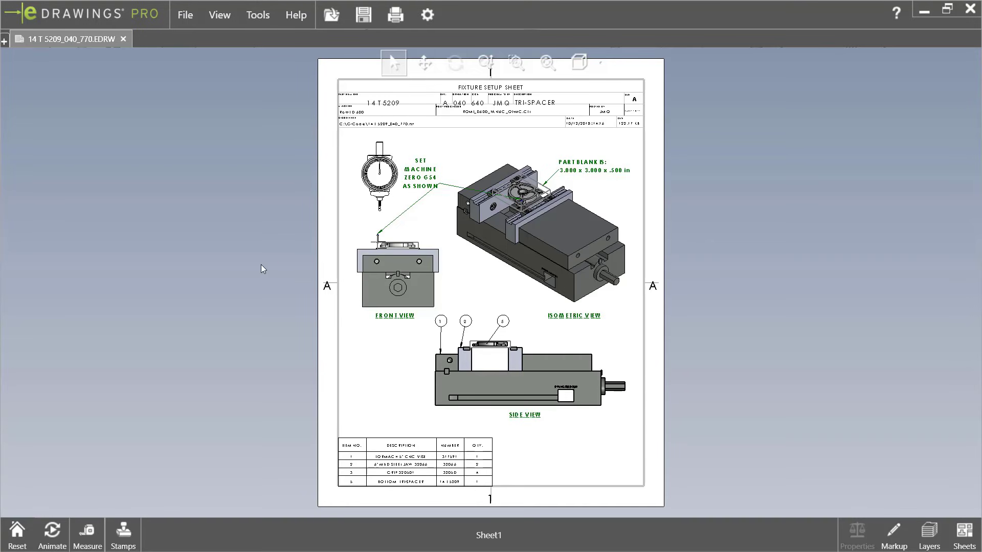
Animate the fixture setup sheet through its front, side and isometric views, then reset to the full sheet.
click(66, 532)
click(51, 503)
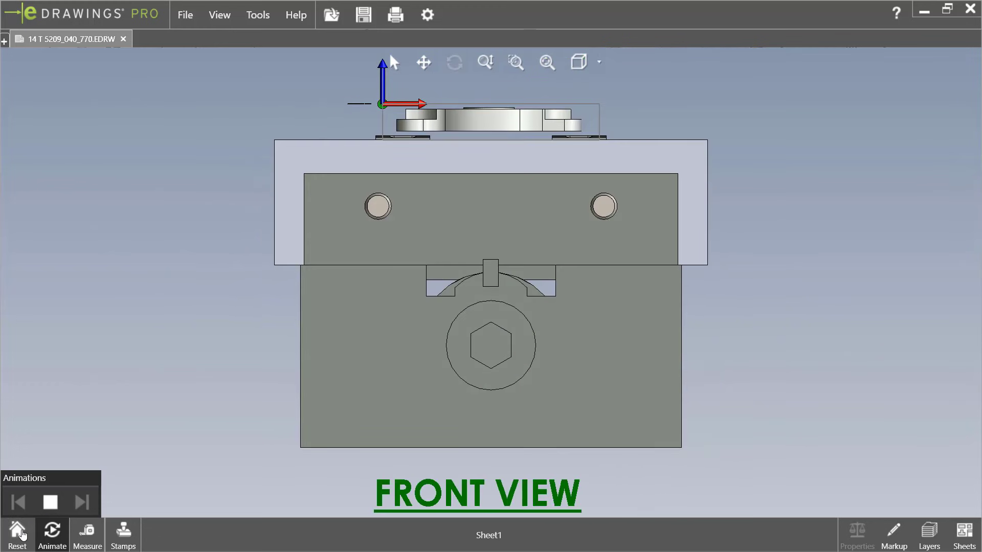
click(19, 533)
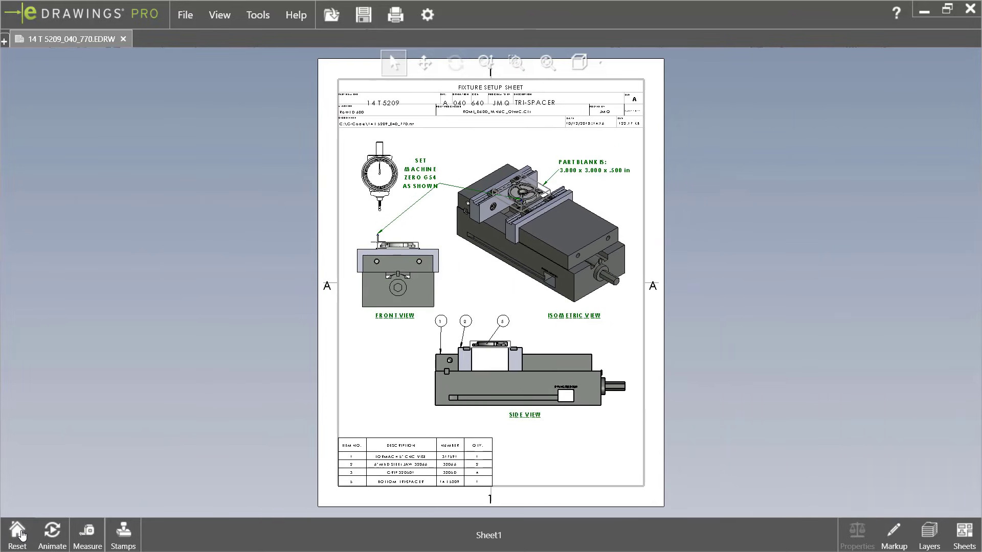